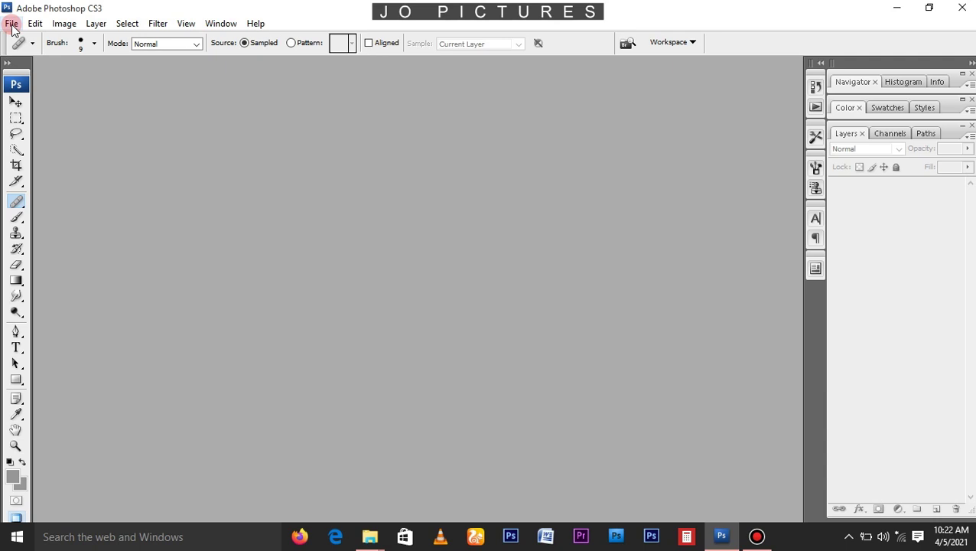
- Open the portrait photo 1.jpg in Photoshop by dragging it from File Explorer onto the canvas
{"action": "left_click_drag", "start_coordinate": [162, 172], "coordinate": [723, 545]}
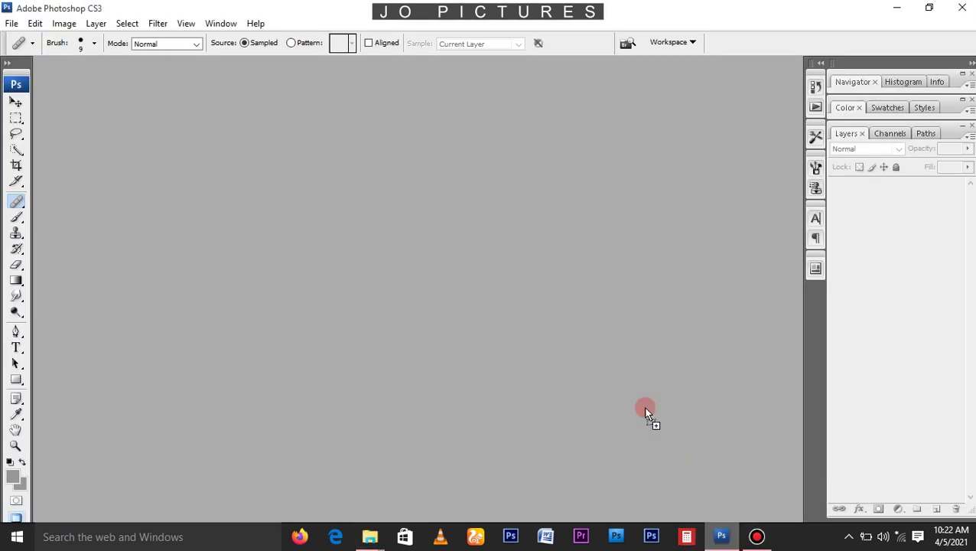
{"action": "left_click_drag", "start_coordinate": [725, 545], "coordinate": [434, 253]}
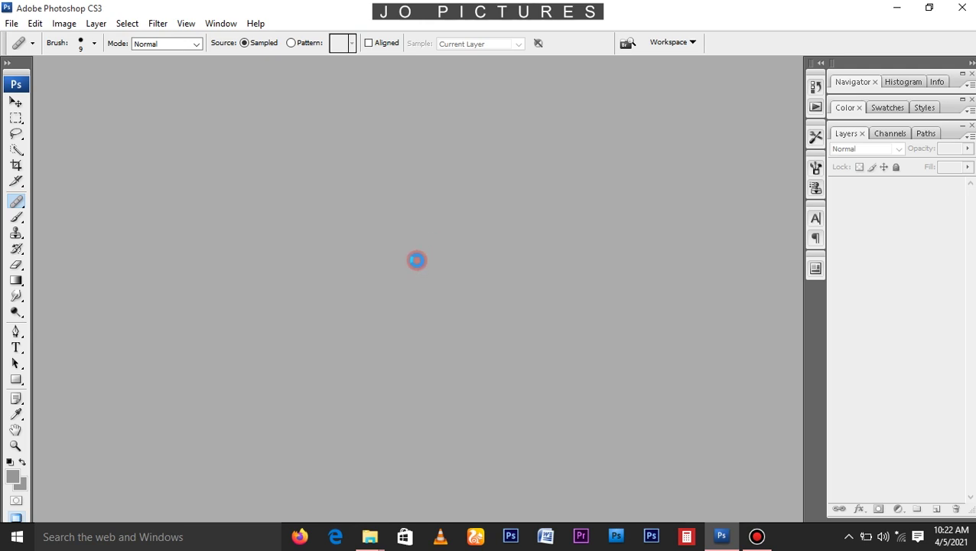
{"action": "left_click_drag", "start_coordinate": [417, 264], "coordinate": [417, 261]}
{"action": "scroll", "coordinate": [417, 261], "scroll_direction": "up", "scroll_amount": 1}
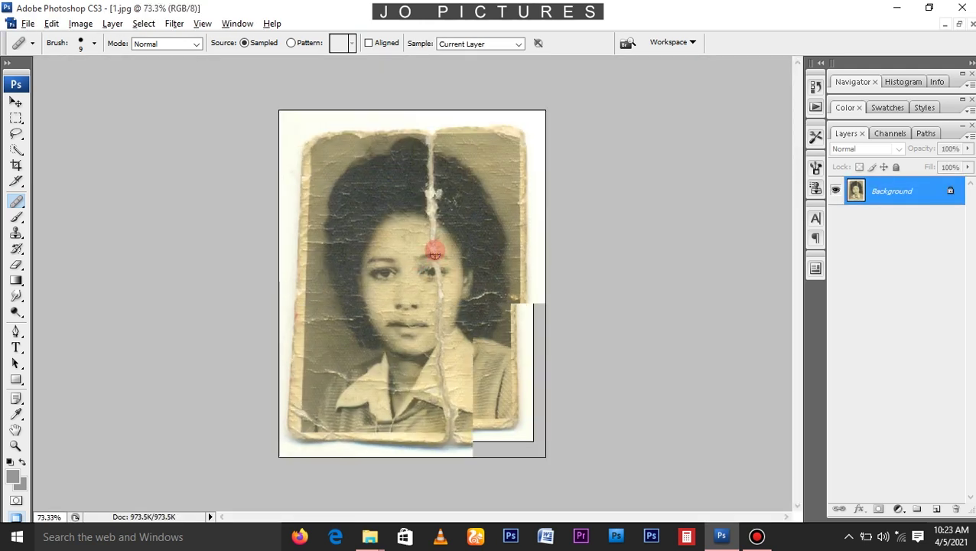
- Zoom in on the portrait and pan around to inspect the face, forehead and hair
{"action": "scroll", "coordinate": [419, 259], "scroll_direction": "up", "scroll_amount": 1}
{"action": "scroll", "coordinate": [424, 256], "scroll_direction": "up", "scroll_amount": 1}
{"action": "scroll", "coordinate": [432, 252], "scroll_direction": "up", "scroll_amount": 2}
{"action": "scroll", "coordinate": [434, 250], "scroll_direction": "up", "scroll_amount": 2}
{"action": "mouse_move", "coordinate": [401, 307]}
{"action": "left_mouse_down"}
{"action": "mouse_move", "coordinate": [560, 438]}
{"action": "mouse_move", "coordinate": [434, 458]}
{"action": "mouse_move", "coordinate": [489, 284]}
{"action": "left_mouse_up"}
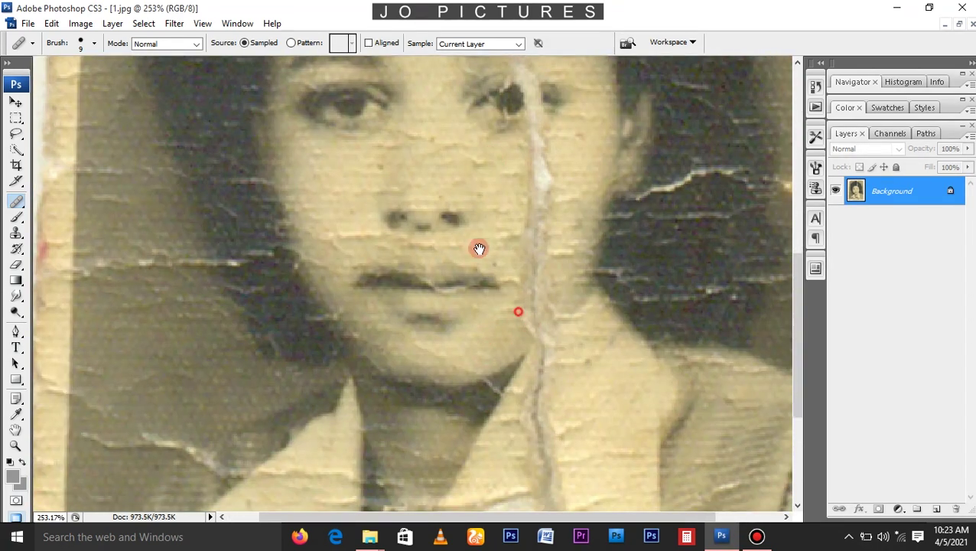
{"action": "mouse_move", "coordinate": [536, 490]}
{"action": "left_mouse_down"}
{"action": "mouse_move", "coordinate": [569, 268]}
{"action": "mouse_move", "coordinate": [443, 244]}
{"action": "mouse_move", "coordinate": [512, 401]}
{"action": "left_mouse_up"}
{"action": "mouse_move", "coordinate": [465, 131]}
{"action": "left_mouse_down"}
{"action": "mouse_move", "coordinate": [464, 292]}
{"action": "mouse_move", "coordinate": [452, 265]}
{"action": "mouse_move", "coordinate": [479, 392]}
{"action": "mouse_move", "coordinate": [454, 411]}
{"action": "left_mouse_up"}
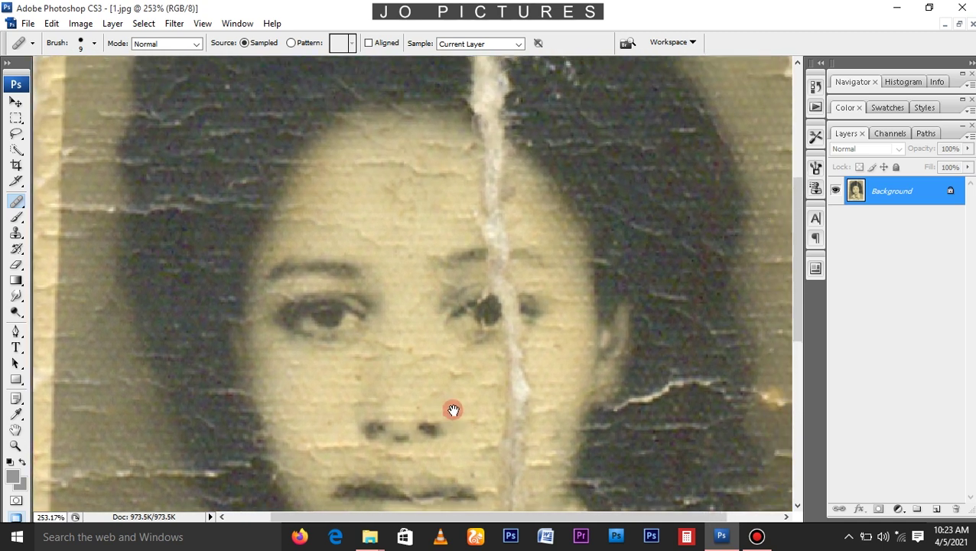
{"action": "left_click_drag", "start_coordinate": [488, 318], "coordinate": [504, 381]}
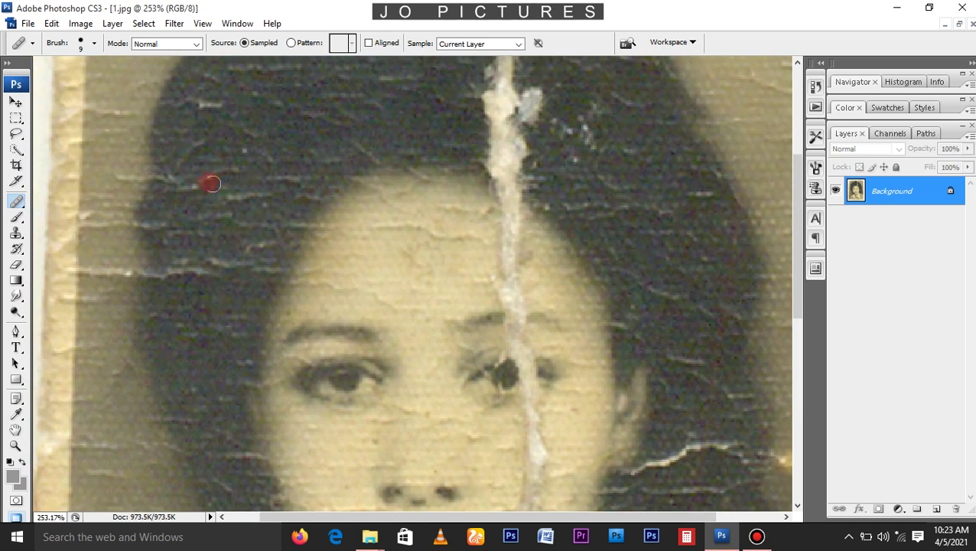
{"action": "scroll", "coordinate": [360, 264], "scroll_direction": "down", "scroll_amount": 2}
{"action": "scroll", "coordinate": [367, 254], "scroll_direction": "down", "scroll_amount": 2}
{"action": "scroll", "coordinate": [367, 255], "scroll_direction": "up", "scroll_amount": 2}
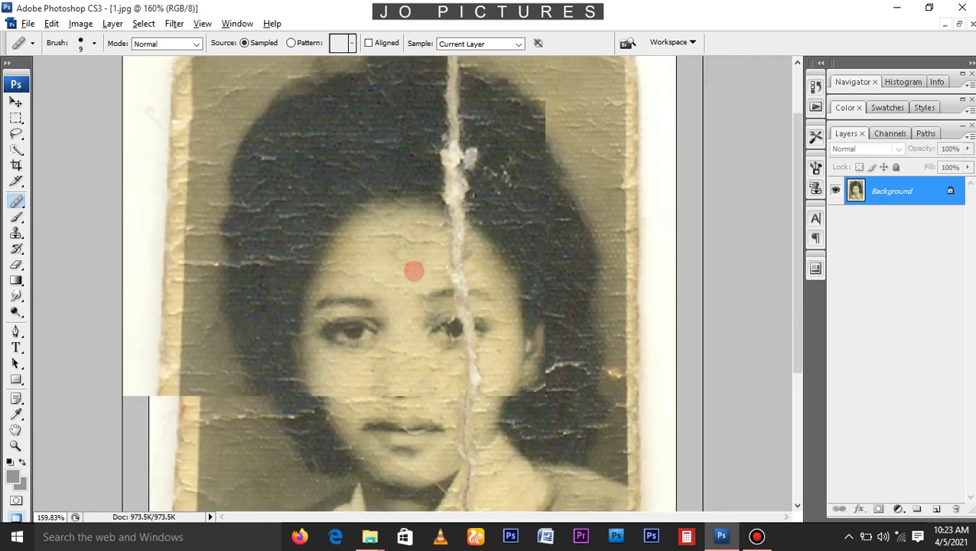
{"action": "scroll", "coordinate": [414, 268], "scroll_direction": "up", "scroll_amount": 2}
{"action": "scroll", "coordinate": [391, 267], "scroll_direction": "up", "scroll_amount": 2}
{"action": "scroll", "coordinate": [388, 364], "scroll_direction": "up", "scroll_amount": 2}
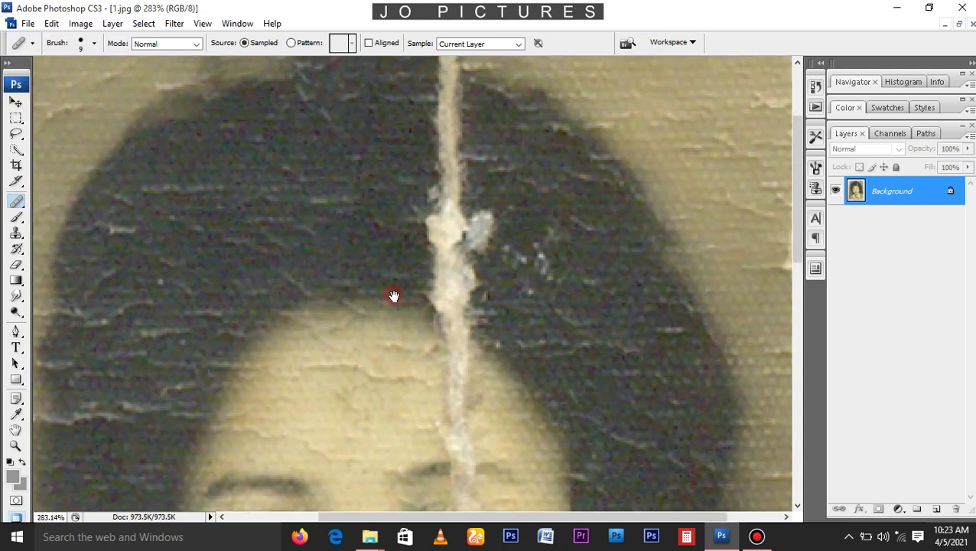
{"action": "scroll", "coordinate": [442, 235], "scroll_direction": "down", "scroll_amount": 2}
{"action": "left_click_drag", "start_coordinate": [451, 246], "coordinate": [399, 83]}
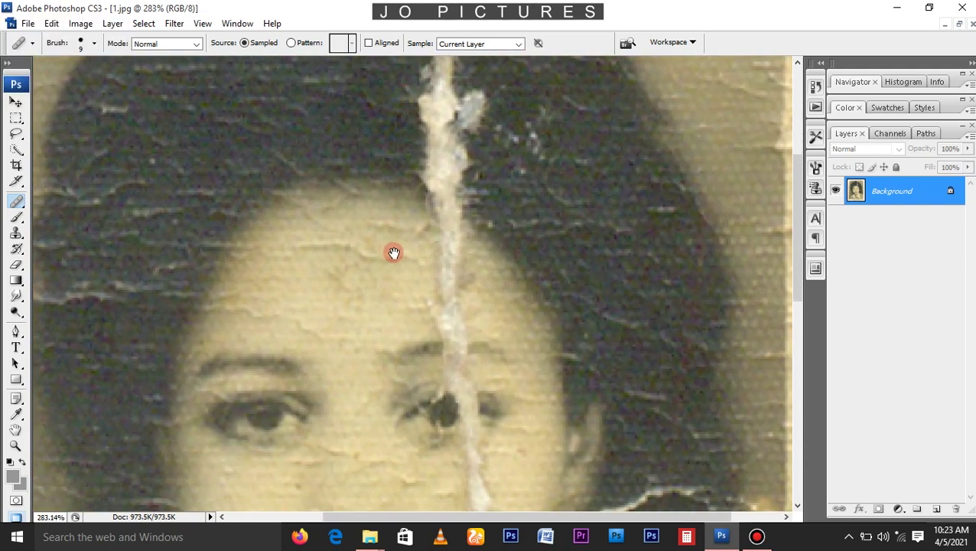
{"action": "scroll", "coordinate": [390, 236], "scroll_direction": "up", "scroll_amount": 2}
{"action": "scroll", "coordinate": [375, 229], "scroll_direction": "down", "scroll_amount": 3}
{"action": "scroll", "coordinate": [371, 229], "scroll_direction": "up", "scroll_amount": 3}
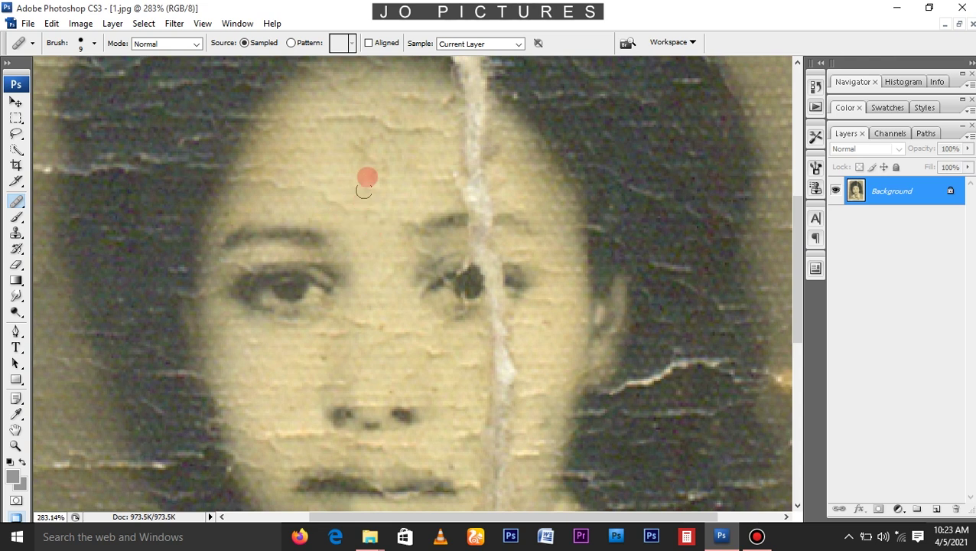
{"action": "scroll", "coordinate": [335, 176], "scroll_direction": "up", "scroll_amount": 1}
{"action": "scroll", "coordinate": [332, 166], "scroll_direction": "up", "scroll_amount": 1}
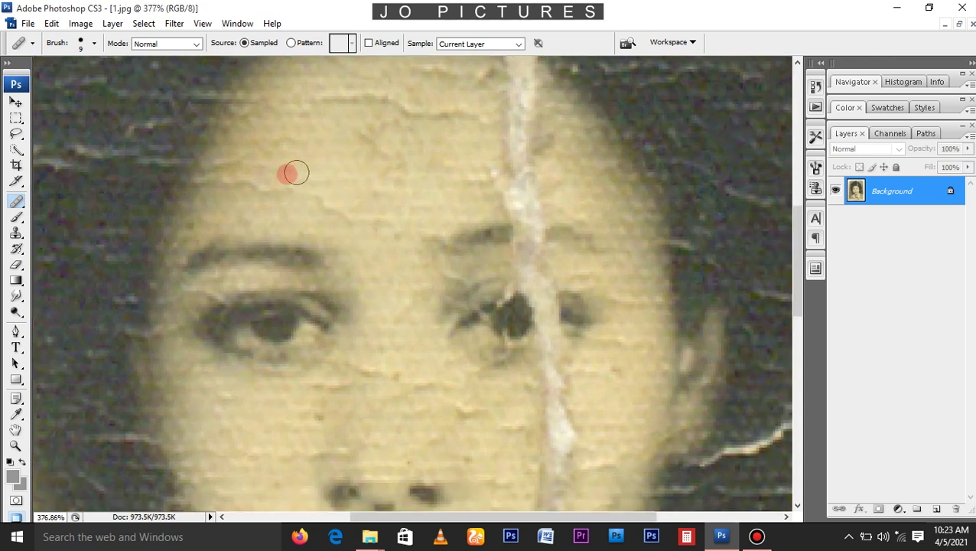
- Heal the cracked skin and small marks across the forehead
{"action": "left_click_drag", "start_coordinate": [250, 177], "coordinate": [329, 209]}
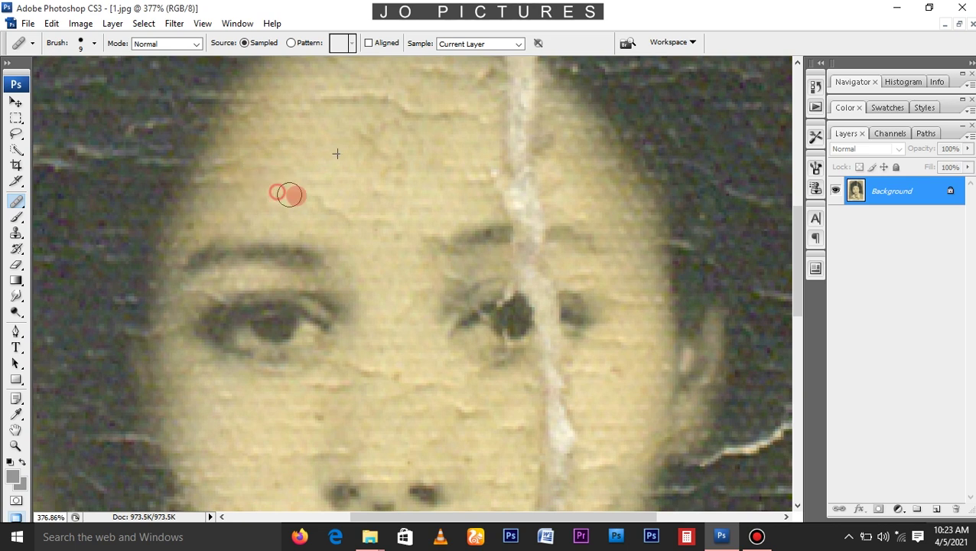
{"action": "left_click_drag", "start_coordinate": [216, 164], "coordinate": [191, 193]}
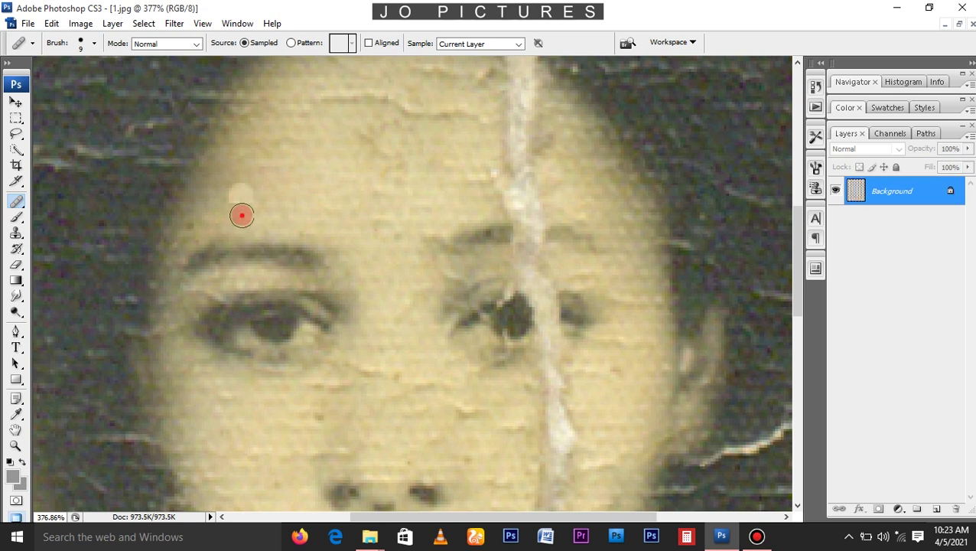
{"action": "mouse_move", "coordinate": [252, 167]}
{"action": "left_mouse_down"}
{"action": "mouse_move", "coordinate": [243, 170]}
{"action": "mouse_move", "coordinate": [247, 146]}
{"action": "left_mouse_up"}
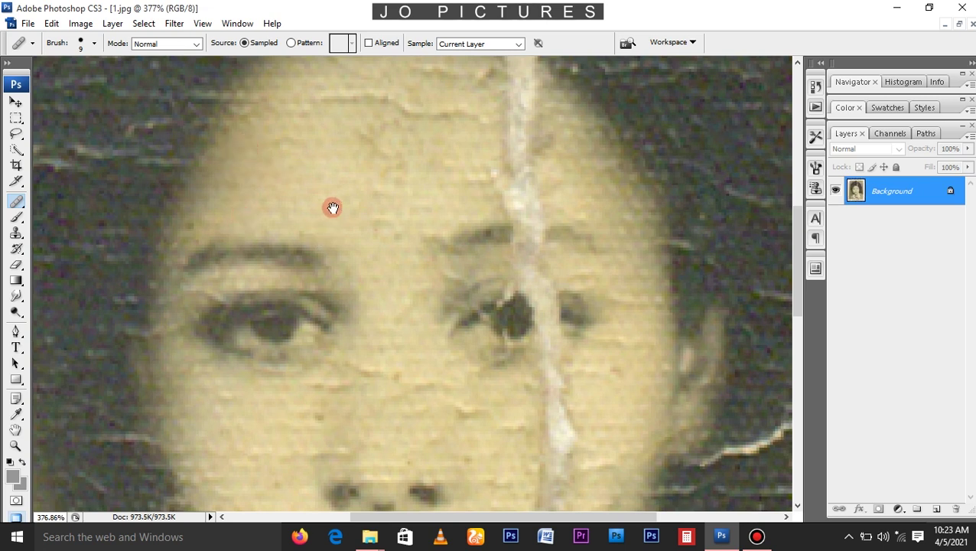
{"action": "scroll", "coordinate": [335, 229], "scroll_direction": "up", "scroll_amount": 3}
{"action": "left_click", "coordinate": [244, 181]}
{"action": "left_click", "coordinate": [279, 170]}
{"action": "left_click", "coordinate": [229, 199]}
{"action": "left_click", "coordinate": [242, 157]}
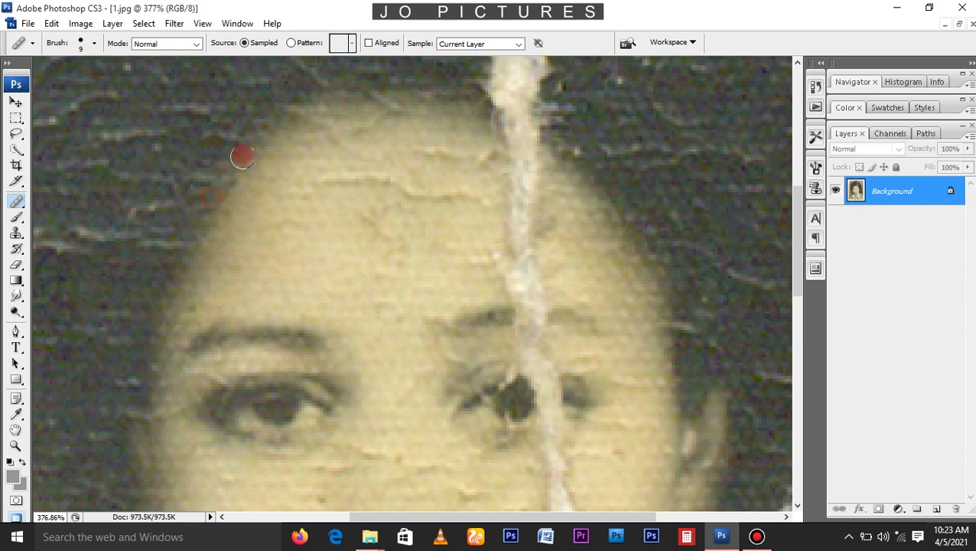
- Heal the cracks down the left hairline edge and enlarge the healing brush to 20
{"action": "left_click", "coordinate": [181, 205]}
{"action": "left_click", "coordinate": [192, 186]}
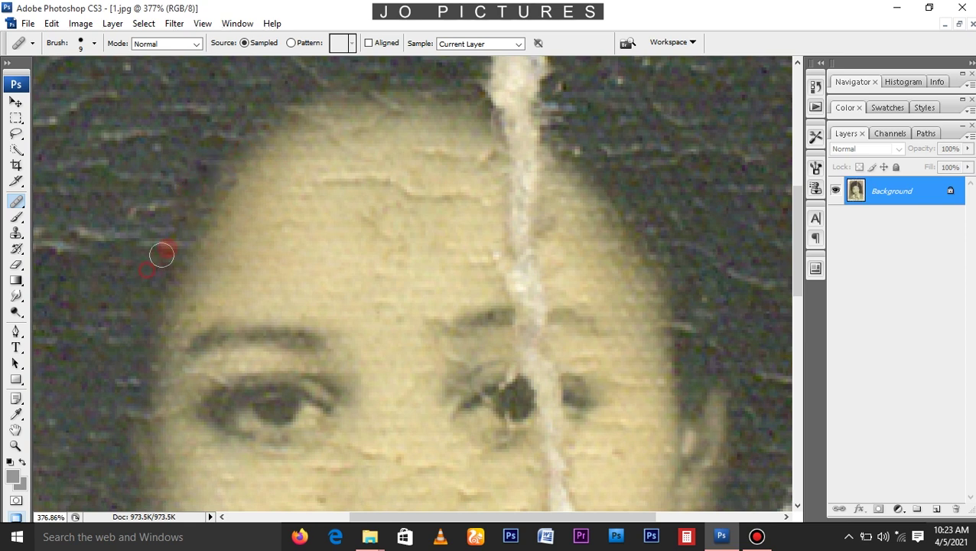
{"action": "left_click", "coordinate": [127, 240]}
{"action": "left_click", "coordinate": [128, 274]}
{"action": "left_click", "coordinate": [175, 250]}
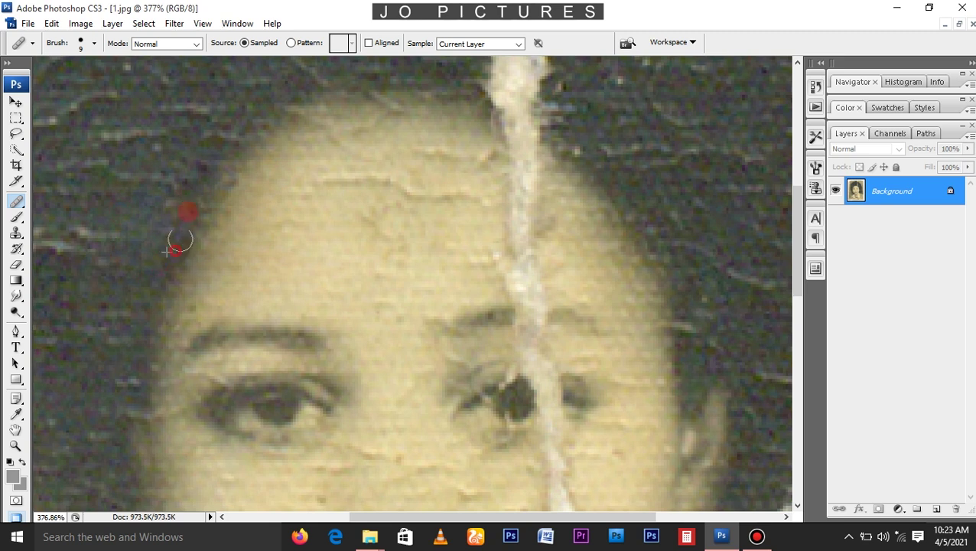
{"action": "left_click", "coordinate": [162, 212]}
{"action": "key", "text": "bracketright"}
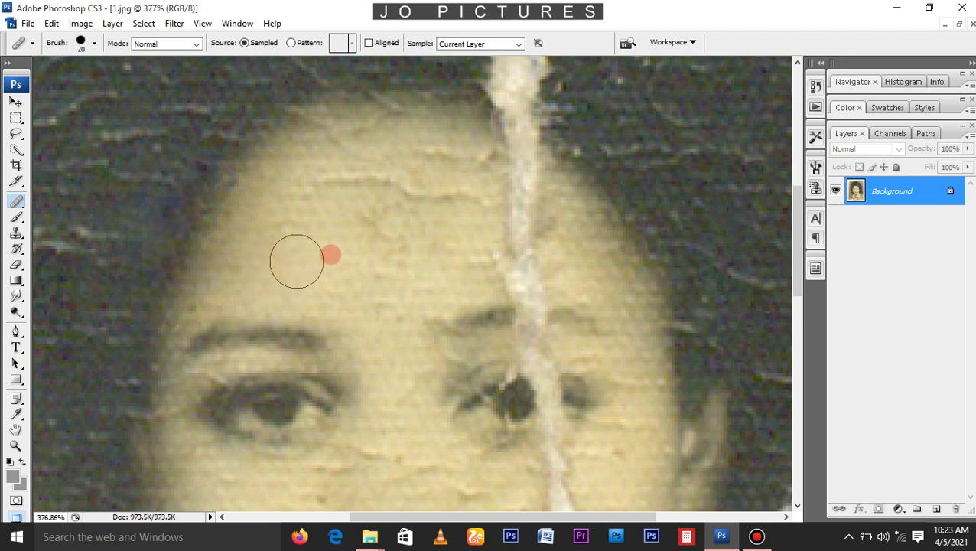
- Sample clean skin and heal the cracks across the centre of the forehead
{"action": "left_click", "coordinate": [317, 188], "text": "alt"}
{"action": "left_click_drag", "start_coordinate": [344, 183], "coordinate": [406, 192]}
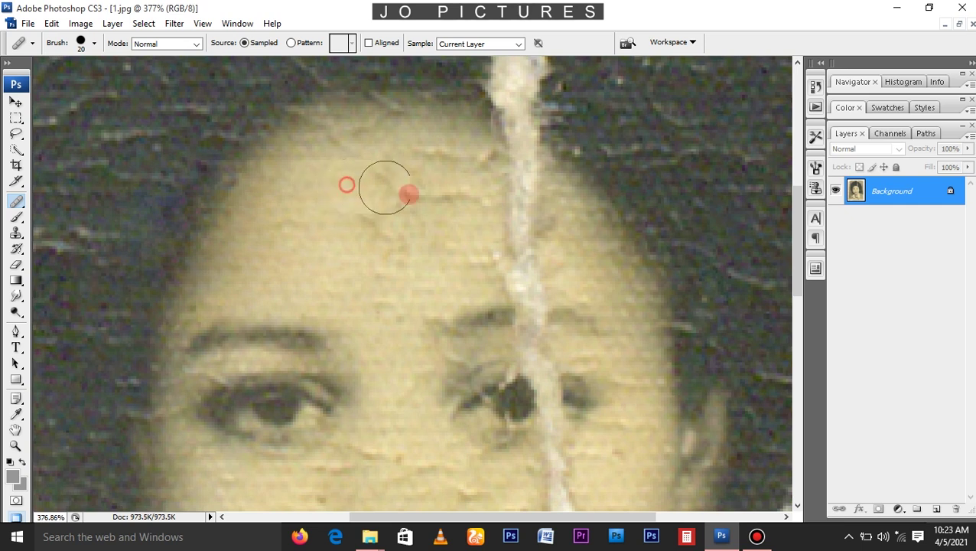
{"action": "left_click", "coordinate": [372, 157]}
{"action": "left_click", "coordinate": [421, 161]}
{"action": "left_click", "coordinate": [462, 196]}
{"action": "left_click", "coordinate": [442, 229]}
{"action": "left_click", "coordinate": [342, 203]}
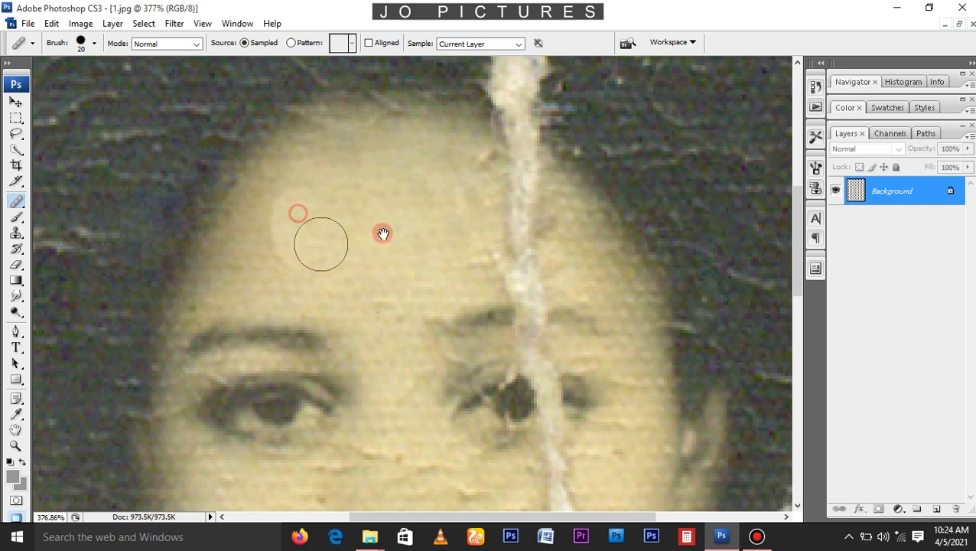
{"action": "scroll", "coordinate": [403, 216], "scroll_direction": "up", "scroll_amount": 2}
- Heal the vertical crack down the forehead and the lower forehead, then shrink the brush
{"action": "left_click_drag", "start_coordinate": [436, 209], "coordinate": [478, 293]}
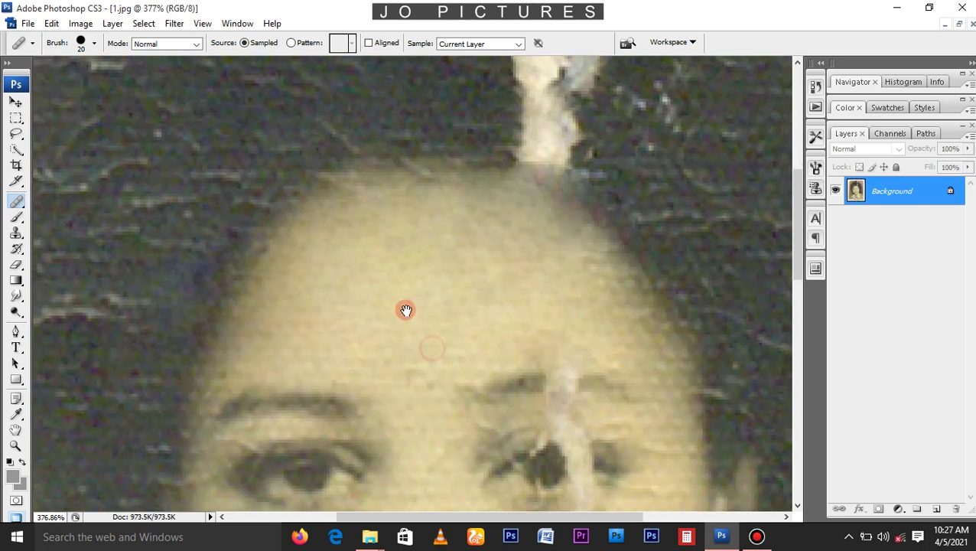
{"action": "left_click", "coordinate": [416, 304], "text": "alt"}
{"action": "left_click", "coordinate": [435, 368]}
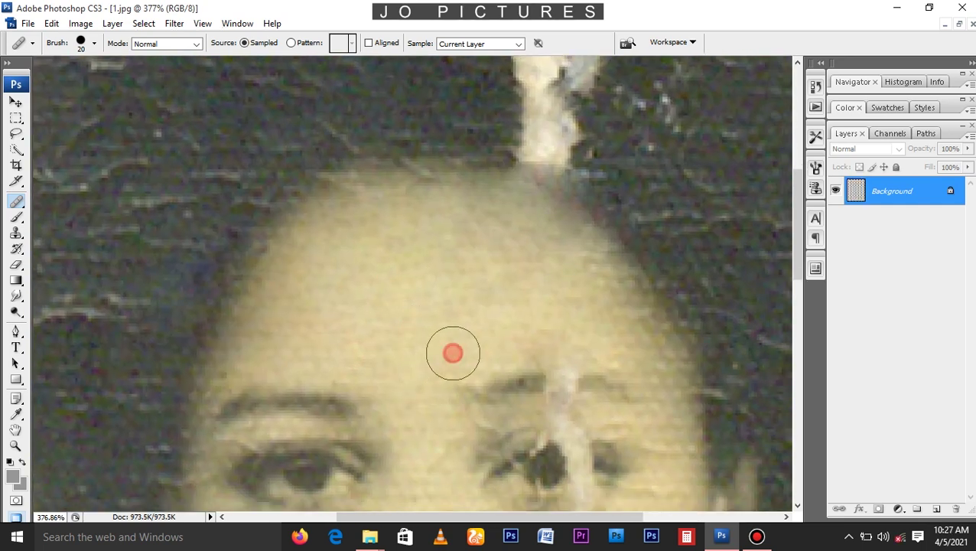
{"action": "key", "text": "bracketleft"}
{"action": "key", "text": "bracketleft"}
{"action": "key", "text": "bracketleft"}
{"action": "key", "text": "bracketleft"}
- Touch up the spots where the forehead crack meets the hairline
{"action": "scroll", "coordinate": [442, 407], "scroll_direction": "down", "scroll_amount": 3}
{"action": "scroll", "coordinate": [458, 390], "scroll_direction": "up", "scroll_amount": 4}
{"action": "left_click_drag", "start_coordinate": [457, 390], "coordinate": [446, 425]}
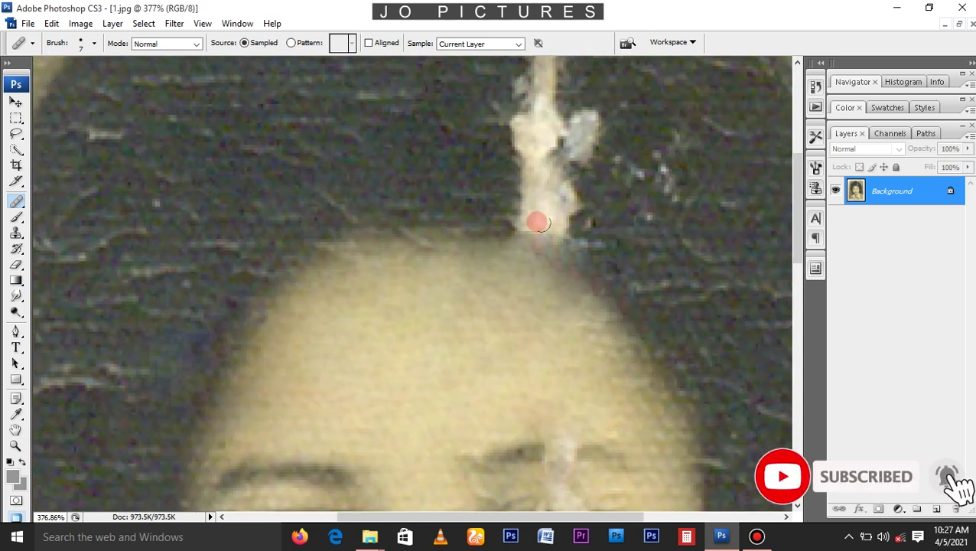
{"action": "left_click", "coordinate": [546, 246]}
{"action": "left_click", "coordinate": [524, 260]}
{"action": "left_click", "coordinate": [534, 229]}
{"action": "left_click", "coordinate": [564, 261]}
{"action": "left_click", "coordinate": [432, 280]}
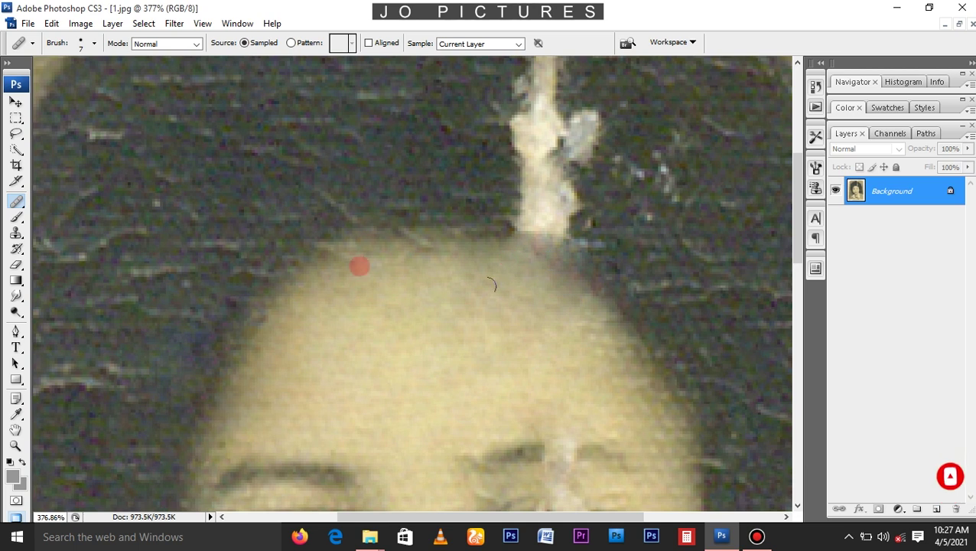
{"action": "left_click", "coordinate": [15, 235]}
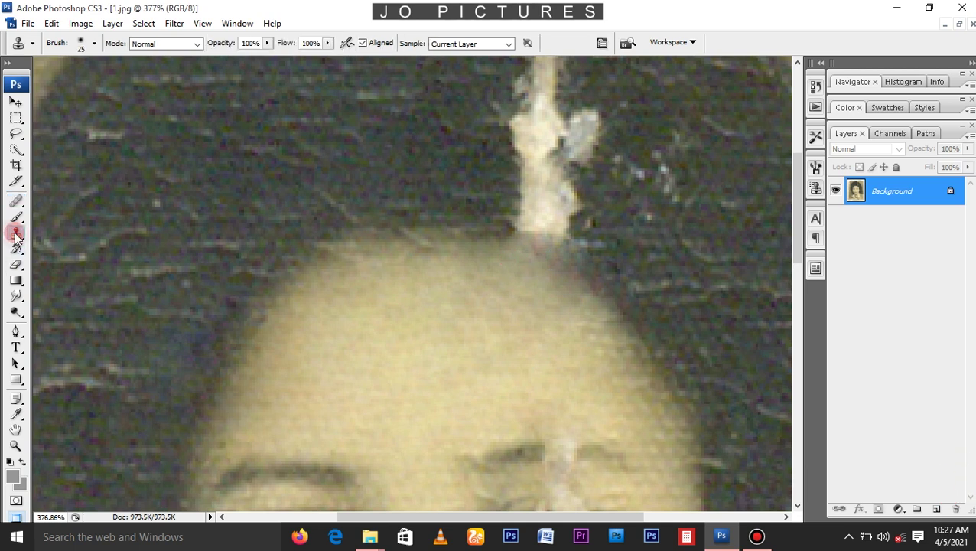
- Sample dark hair and clone it over the lower white crack strands
{"action": "left_click", "coordinate": [450, 231]}
{"action": "left_click_drag", "start_coordinate": [482, 197], "coordinate": [446, 181]}
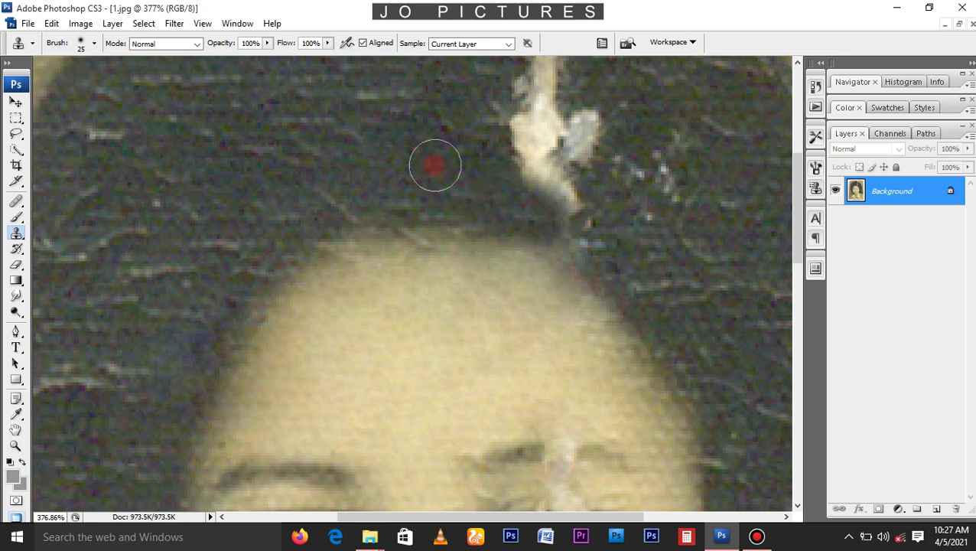
{"action": "left_click_drag", "start_coordinate": [537, 215], "coordinate": [548, 220]}
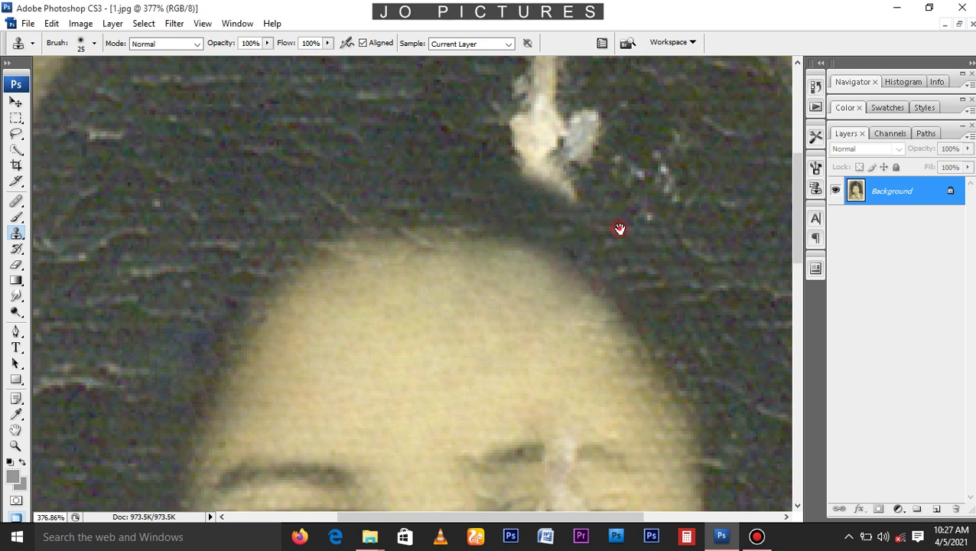
{"action": "scroll", "coordinate": [621, 229], "scroll_direction": "up", "scroll_amount": 3}
- Enlarge the clone brush to 35 and cover the white clump and top strand with dark hair
{"action": "key", "text": "bracketright"}
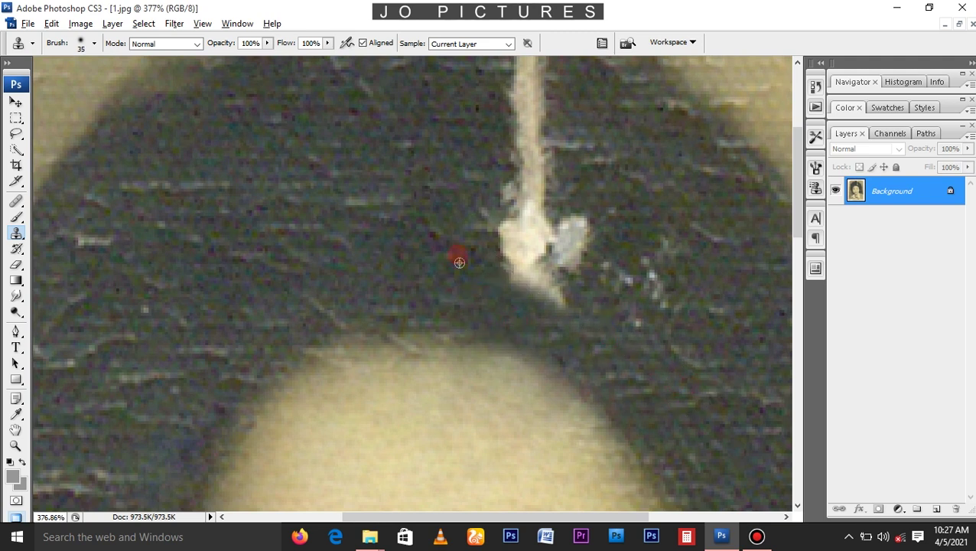
{"action": "left_click", "coordinate": [423, 173], "text": "alt"}
{"action": "mouse_move", "coordinate": [499, 212]}
{"action": "left_mouse_down"}
{"action": "mouse_move", "coordinate": [538, 286]}
{"action": "mouse_move", "coordinate": [549, 371]}
{"action": "left_mouse_up"}
{"action": "mouse_move", "coordinate": [491, 252]}
{"action": "left_mouse_down"}
{"action": "mouse_move", "coordinate": [560, 174]}
{"action": "mouse_move", "coordinate": [543, 130]}
{"action": "left_mouse_up"}
{"action": "scroll", "coordinate": [382, 192], "scroll_direction": "up", "scroll_amount": 1}
{"action": "left_click_drag", "start_coordinate": [570, 180], "coordinate": [526, 131]}
- Shrink the clone brush and clone over the cracks below the left eye
{"action": "scroll", "coordinate": [458, 174], "scroll_direction": "down", "scroll_amount": 2}
{"action": "scroll", "coordinate": [399, 269], "scroll_direction": "up", "scroll_amount": 3}
{"action": "scroll", "coordinate": [399, 269], "scroll_direction": "down", "scroll_amount": 1}
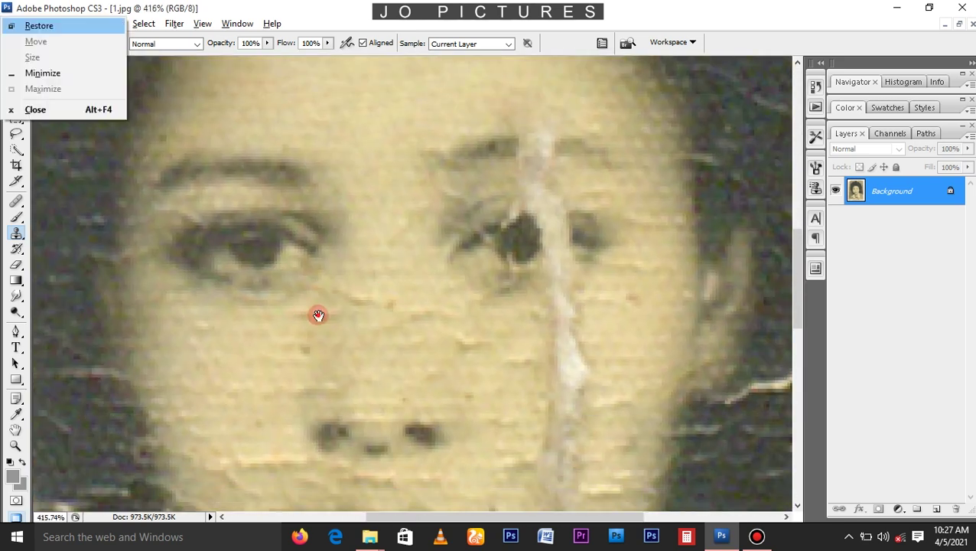
{"action": "key", "text": "Escape"}
{"action": "key", "text": "bracketleft"}
{"action": "key", "text": "bracketleft"}
{"action": "key", "text": "bracketleft"}
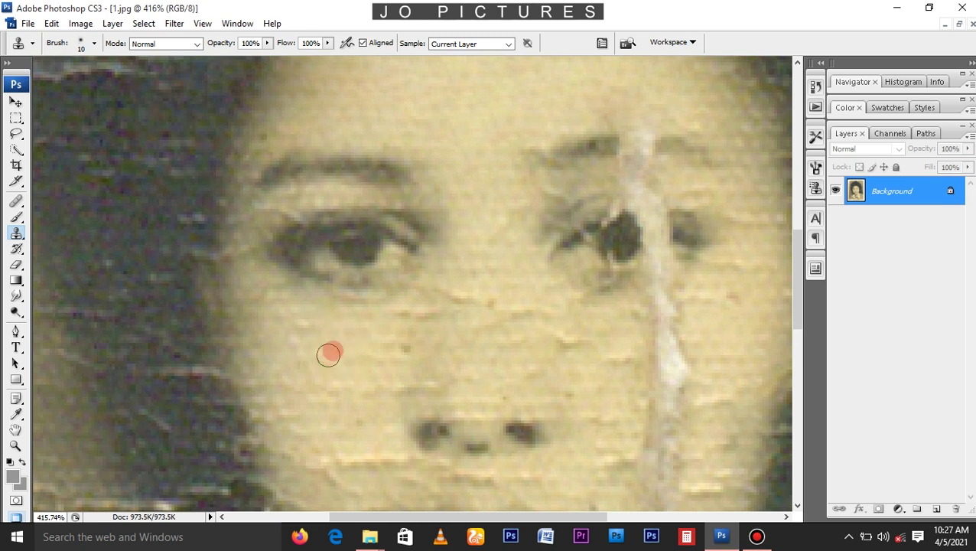
{"action": "mouse_move", "coordinate": [363, 329]}
{"action": "left_mouse_down"}
{"action": "mouse_move", "coordinate": [293, 325]}
{"action": "mouse_move", "coordinate": [319, 346]}
{"action": "left_mouse_up"}
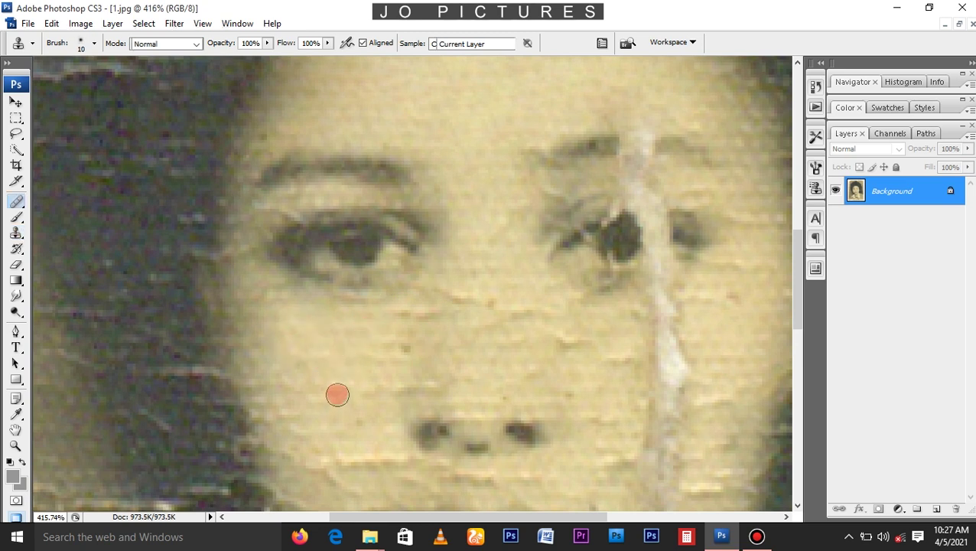
- Return to the healing brush and heal the blemishes along the dark left cheek edge
{"action": "key", "text": "j"}
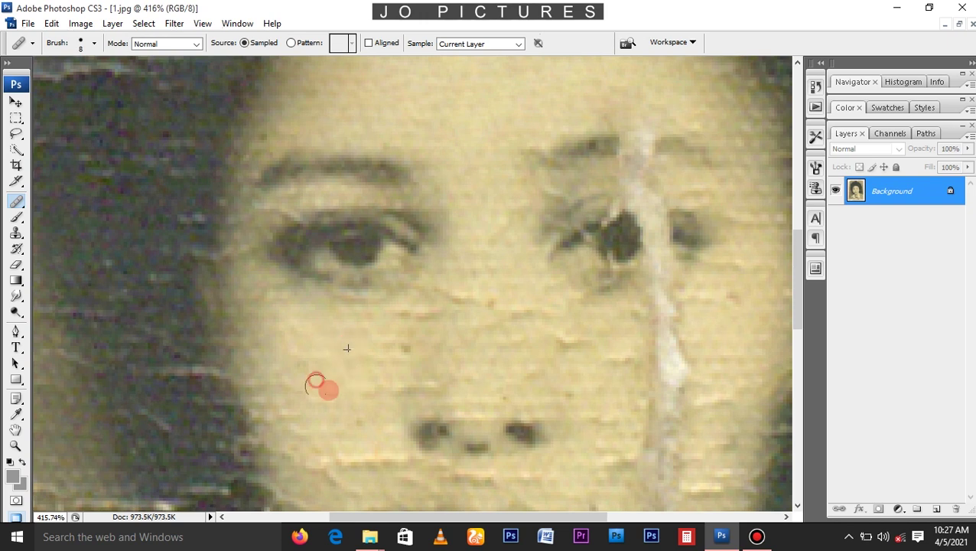
{"action": "mouse_move", "coordinate": [264, 346]}
{"action": "left_mouse_down"}
{"action": "mouse_move", "coordinate": [252, 408]}
{"action": "mouse_move", "coordinate": [294, 332]}
{"action": "mouse_move", "coordinate": [218, 371]}
{"action": "mouse_move", "coordinate": [206, 276]}
{"action": "left_mouse_up"}
{"action": "left_click_drag", "start_coordinate": [253, 306], "coordinate": [355, 373]}
{"action": "left_click", "coordinate": [267, 350]}
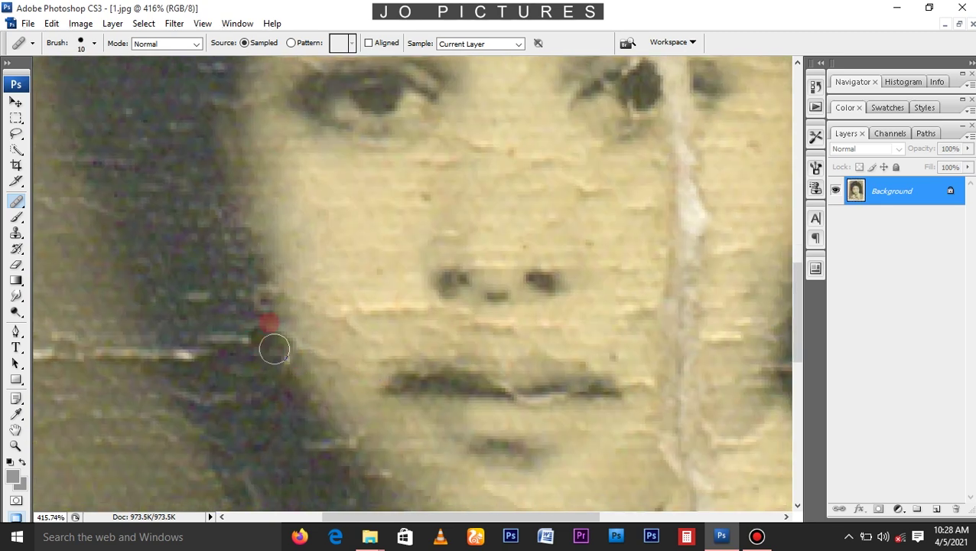
{"action": "left_click", "coordinate": [210, 312]}
{"action": "left_click", "coordinate": [233, 333]}
{"action": "left_click", "coordinate": [260, 322]}
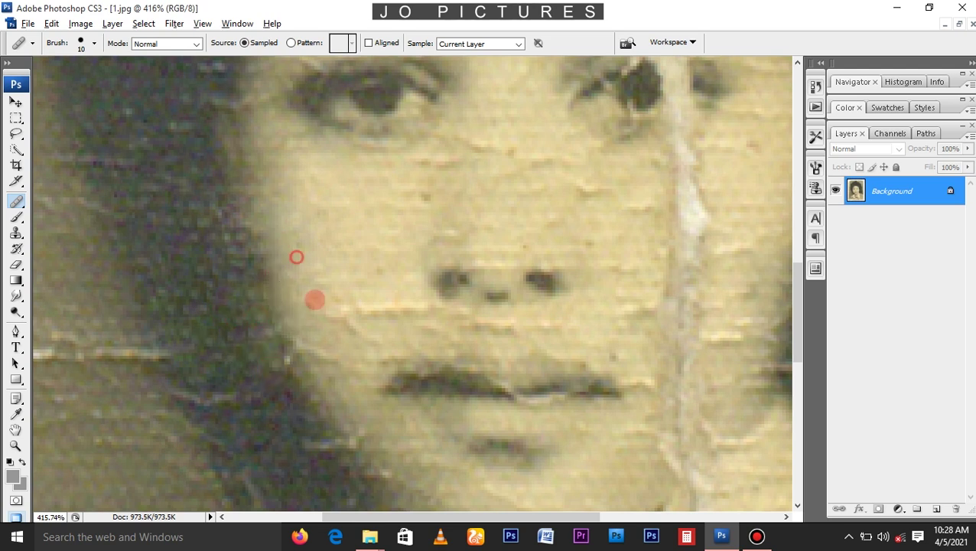
{"action": "left_click", "coordinate": [316, 295]}
- Shrink the healing brush to 5 and bring the eyes and nose into view
{"action": "scroll", "coordinate": [262, 292], "scroll_direction": "down", "scroll_amount": 3}
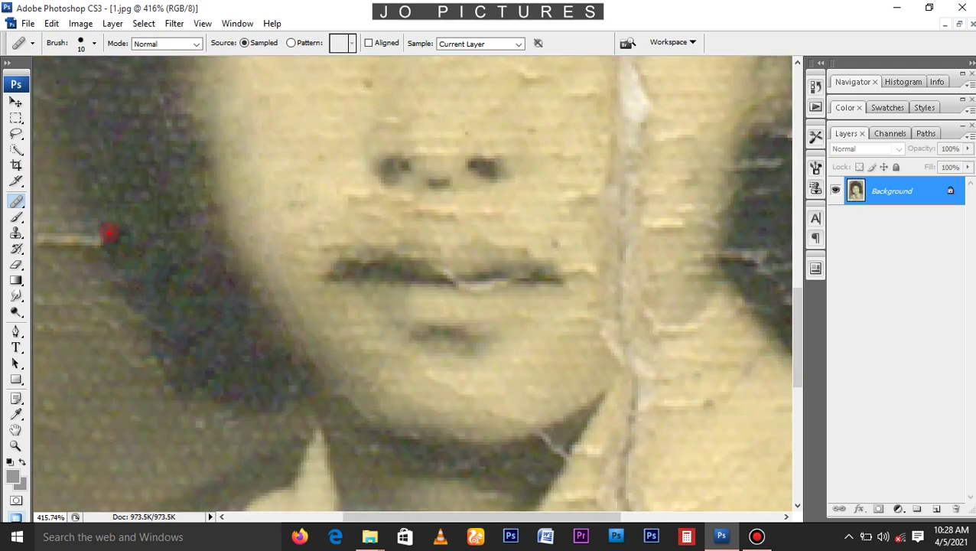
{"action": "scroll", "coordinate": [306, 296], "scroll_direction": "up", "scroll_amount": 5}
{"action": "key", "text": "bracketleft"}
{"action": "key", "text": "bracketleft"}
{"action": "key", "text": "bracketleft"}
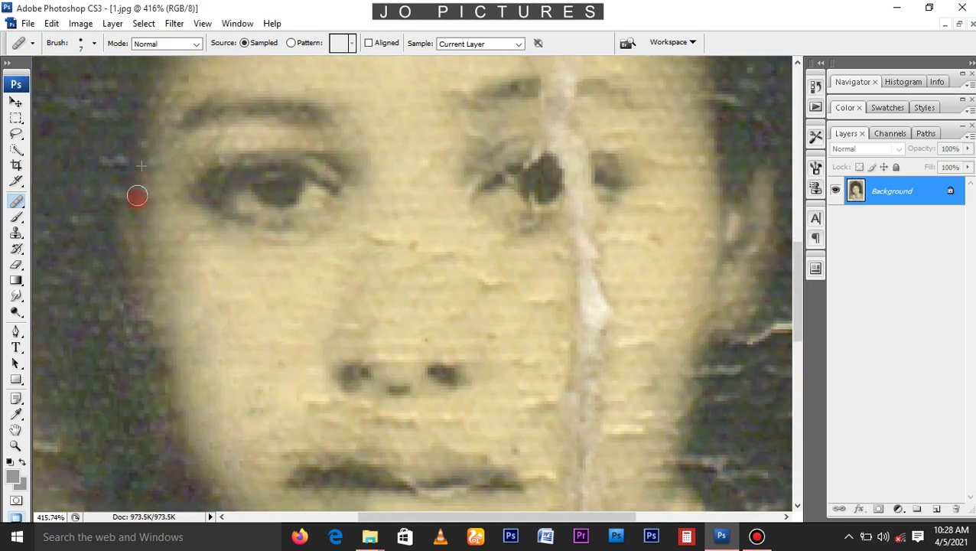
{"action": "left_click_drag", "start_coordinate": [137, 185], "coordinate": [176, 245]}
{"action": "scroll", "coordinate": [252, 264], "scroll_direction": "right", "scroll_amount": 5}
{"action": "key", "text": "bracketleft"}
{"action": "key", "text": "bracketleft"}
{"action": "scroll", "coordinate": [375, 310], "scroll_direction": "up", "scroll_amount": 1}
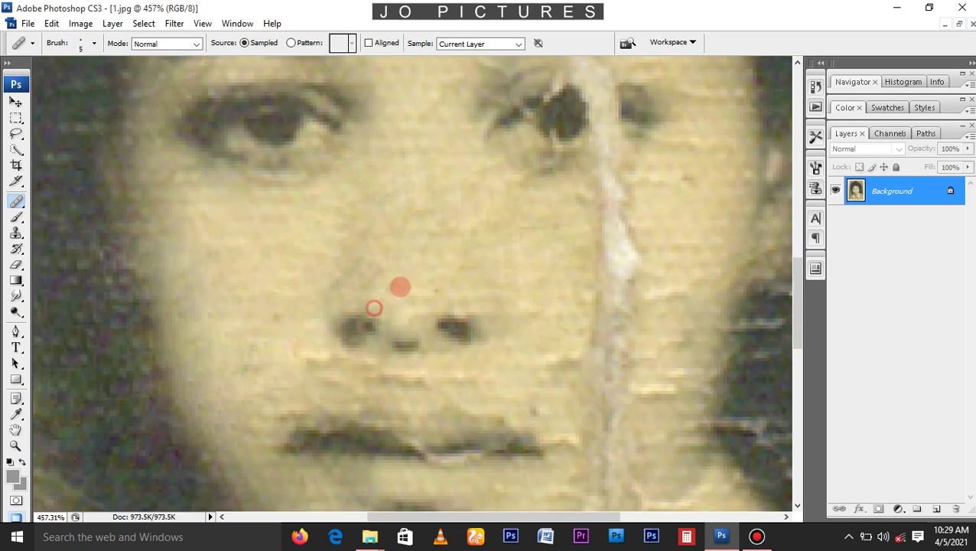
{"action": "scroll", "coordinate": [407, 332], "scroll_direction": "up", "scroll_amount": 3}
- Heal a spot beside the nose and reposition the zoomed view across the face
{"action": "left_click_drag", "start_coordinate": [403, 299], "coordinate": [422, 285]}
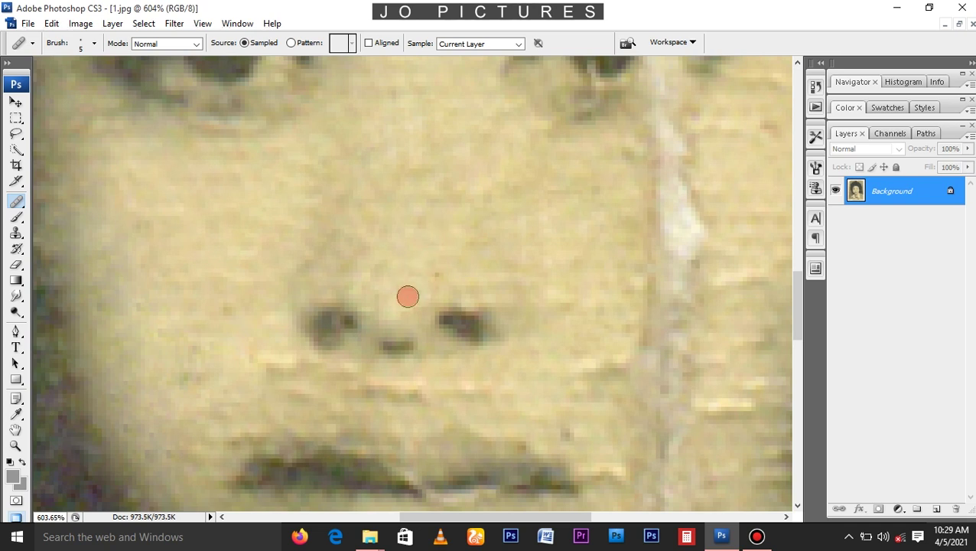
{"action": "scroll", "coordinate": [408, 296], "scroll_direction": "down", "scroll_amount": 3}
{"action": "scroll", "coordinate": [399, 267], "scroll_direction": "down", "scroll_amount": 4}
{"action": "scroll", "coordinate": [394, 290], "scroll_direction": "down", "scroll_amount": 2}
{"action": "scroll", "coordinate": [392, 355], "scroll_direction": "up", "scroll_amount": 5}
{"action": "scroll", "coordinate": [399, 329], "scroll_direction": "down", "scroll_amount": 2}
{"action": "scroll", "coordinate": [401, 382], "scroll_direction": "down", "scroll_amount": 4}
{"action": "scroll", "coordinate": [398, 381], "scroll_direction": "up", "scroll_amount": 3}
{"action": "scroll", "coordinate": [405, 304], "scroll_direction": "up", "scroll_amount": 2}
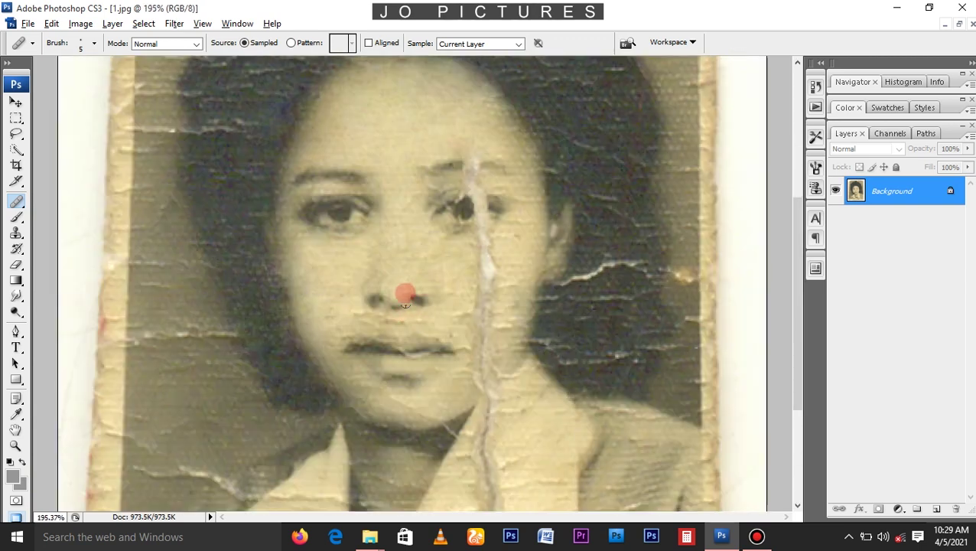
{"action": "scroll", "coordinate": [406, 300], "scroll_direction": "up", "scroll_amount": 2}
{"action": "scroll", "coordinate": [399, 293], "scroll_direction": "up", "scroll_amount": 1}
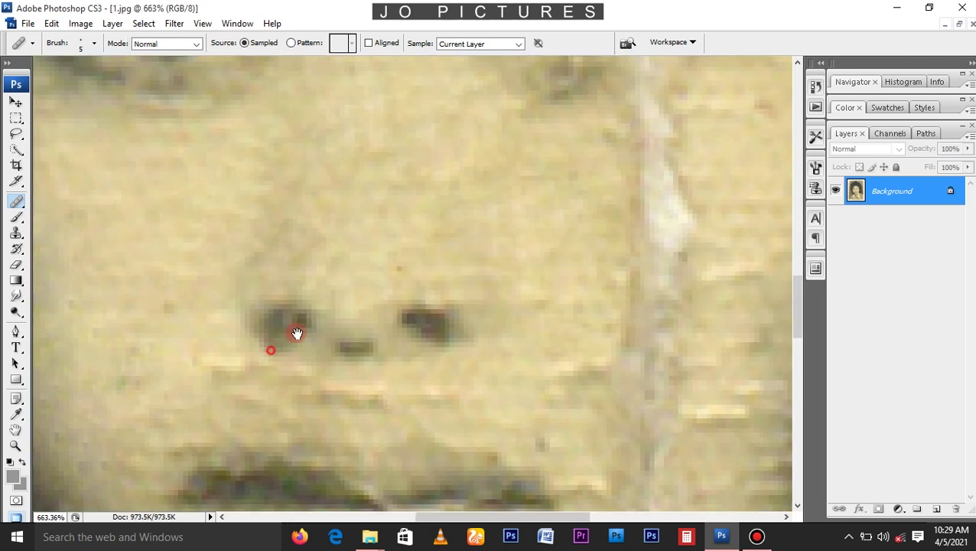
{"action": "left_click_drag", "start_coordinate": [270, 349], "coordinate": [359, 286]}
- Heal the dark lip line and a blemish on the cheek above the mouth
{"action": "key", "text": "bracketright"}
{"action": "key", "text": "bracketright"}
{"action": "key", "text": "bracketleft"}
{"action": "key", "text": "bracketleft"}
{"action": "key", "text": "bracketleft"}
{"action": "scroll", "coordinate": [446, 301], "scroll_direction": "up", "scroll_amount": 1}
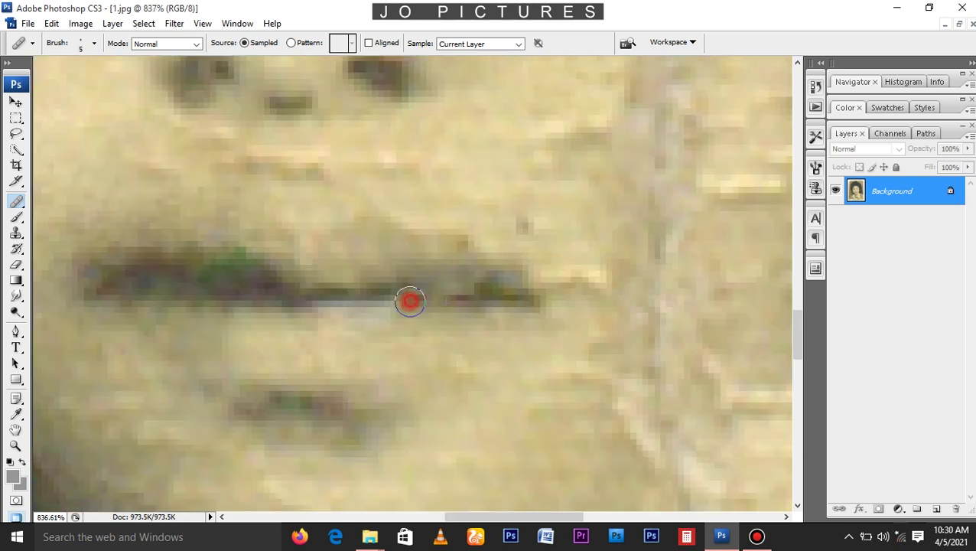
{"action": "left_click_drag", "start_coordinate": [409, 301], "coordinate": [314, 301]}
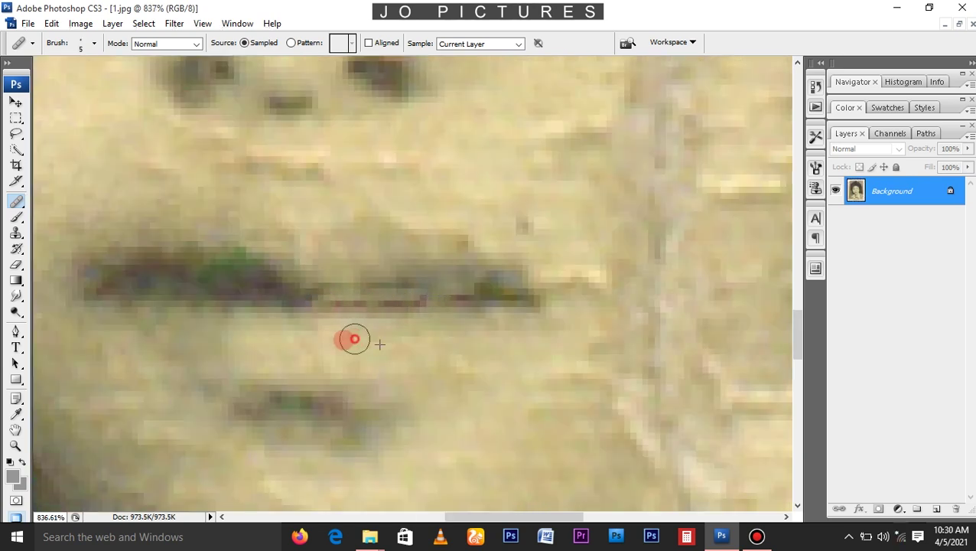
{"action": "scroll", "coordinate": [354, 339], "scroll_direction": "down", "scroll_amount": 2}
{"action": "scroll", "coordinate": [457, 257], "scroll_direction": "up", "scroll_amount": 2}
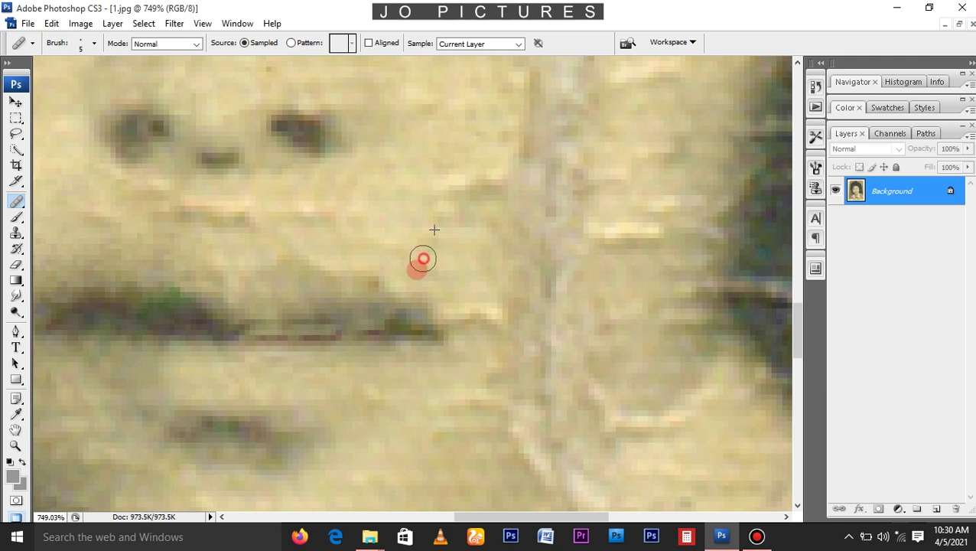
{"action": "mouse_move", "coordinate": [423, 259]}
{"action": "left_mouse_down"}
{"action": "mouse_move", "coordinate": [399, 276]}
{"action": "mouse_move", "coordinate": [366, 277]}
{"action": "mouse_move", "coordinate": [406, 239]}
{"action": "mouse_move", "coordinate": [312, 239]}
{"action": "mouse_move", "coordinate": [491, 268]}
{"action": "left_mouse_up"}
{"action": "mouse_move", "coordinate": [360, 247]}
{"action": "left_mouse_down"}
{"action": "mouse_move", "coordinate": [403, 252]}
{"action": "mouse_move", "coordinate": [393, 275]}
{"action": "mouse_move", "coordinate": [375, 262]}
{"action": "left_mouse_up"}
- Heal the dark specks around the nostril
{"action": "scroll", "coordinate": [413, 259], "scroll_direction": "down", "scroll_amount": 2}
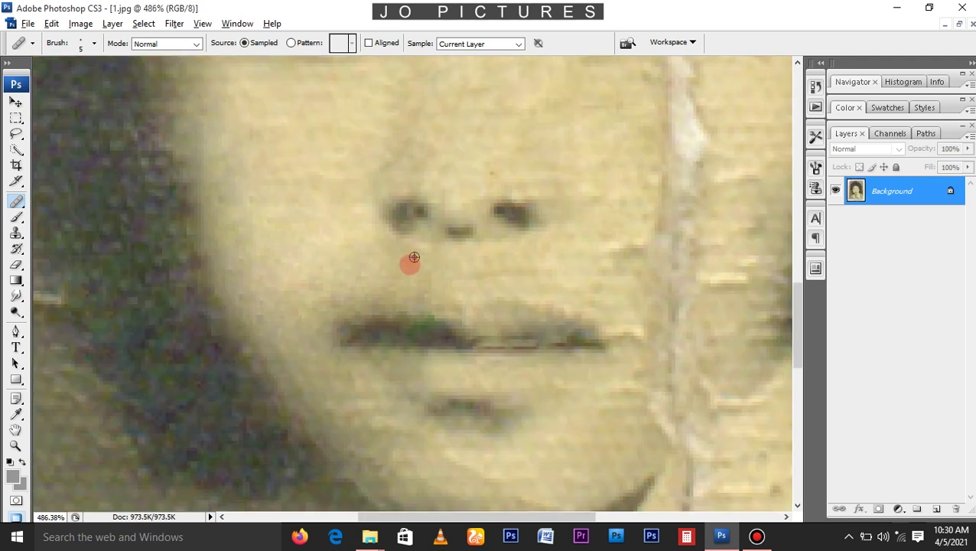
{"action": "scroll", "coordinate": [426, 256], "scroll_direction": "up", "scroll_amount": 1}
{"action": "scroll", "coordinate": [427, 215], "scroll_direction": "up", "scroll_amount": 1}
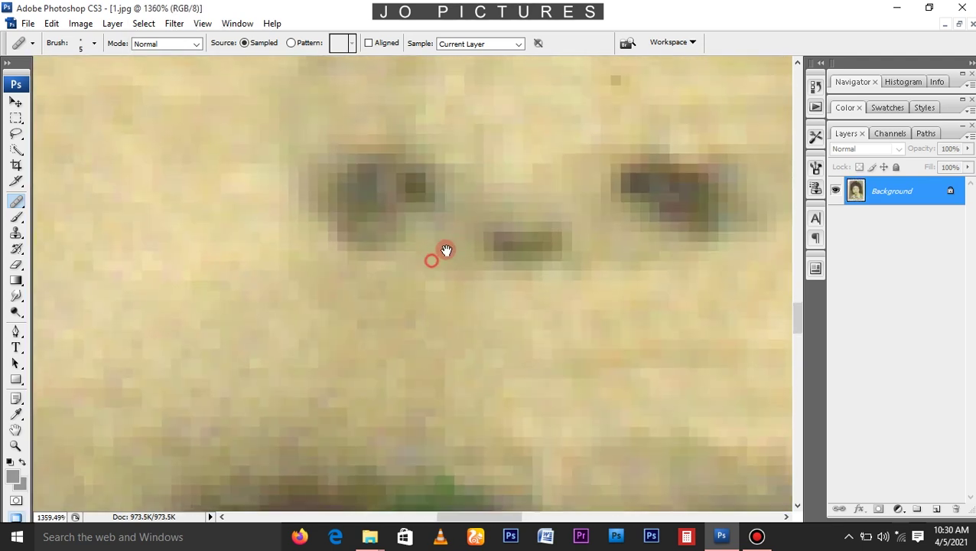
{"action": "left_click_drag", "start_coordinate": [374, 187], "coordinate": [373, 172]}
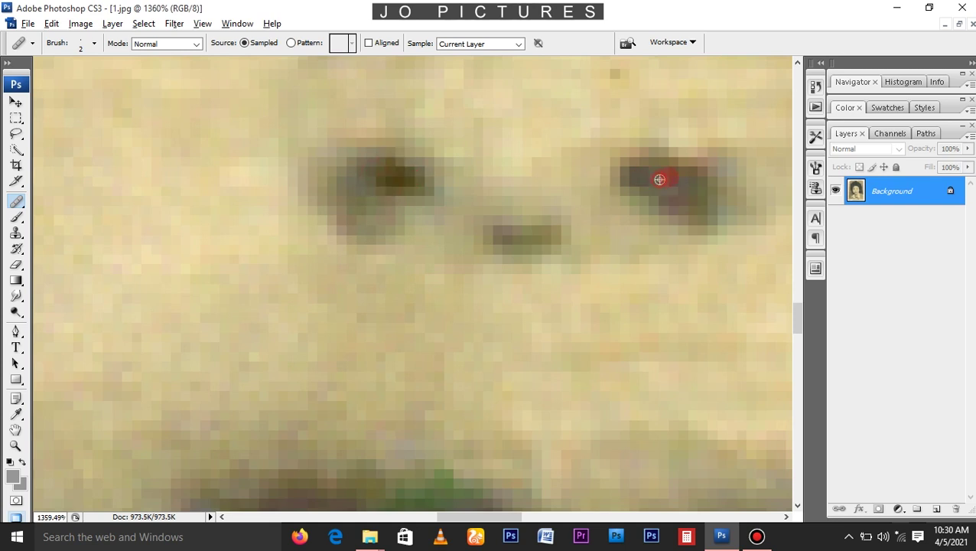
{"action": "scroll", "coordinate": [684, 185], "scroll_direction": "down", "scroll_amount": 3}
{"action": "scroll", "coordinate": [625, 333], "scroll_direction": "up", "scroll_amount": 1}
{"action": "scroll", "coordinate": [551, 381], "scroll_direction": "up", "scroll_amount": 1}
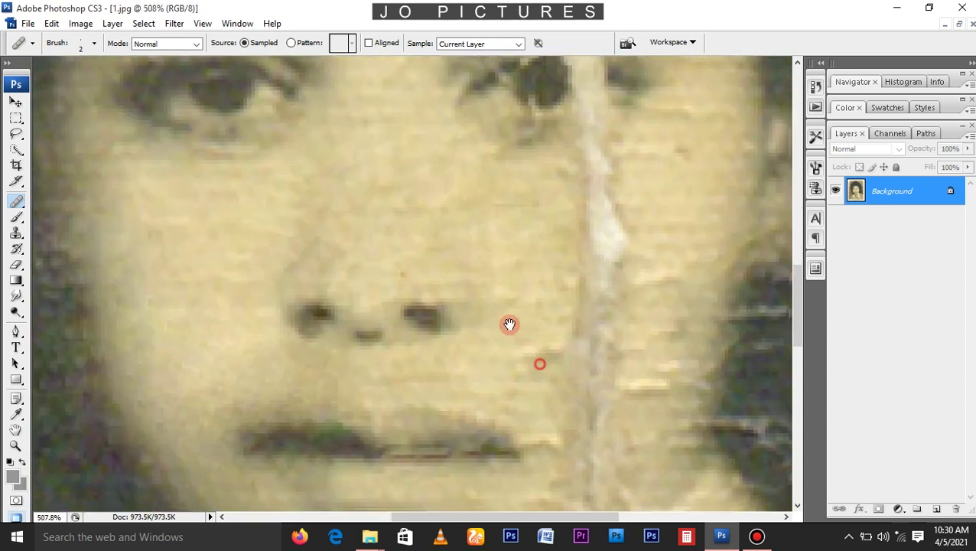
- Enlarge the healing brush and remove the white scratch beside the nose
{"action": "left_click_drag", "start_coordinate": [463, 253], "coordinate": [416, 272]}
{"action": "key", "text": "bracketright"}
{"action": "key", "text": "bracketright"}
{"action": "key", "text": "bracketright"}
{"action": "key", "text": "bracketright"}
{"action": "mouse_move", "coordinate": [524, 185]}
{"action": "left_mouse_down"}
{"action": "mouse_move", "coordinate": [535, 312]}
{"action": "mouse_move", "coordinate": [507, 322]}
{"action": "left_mouse_up"}
{"action": "scroll", "coordinate": [482, 306], "scroll_direction": "down", "scroll_amount": 3}
{"action": "scroll", "coordinate": [459, 337], "scroll_direction": "down", "scroll_amount": 4}
{"action": "key", "text": "s"}
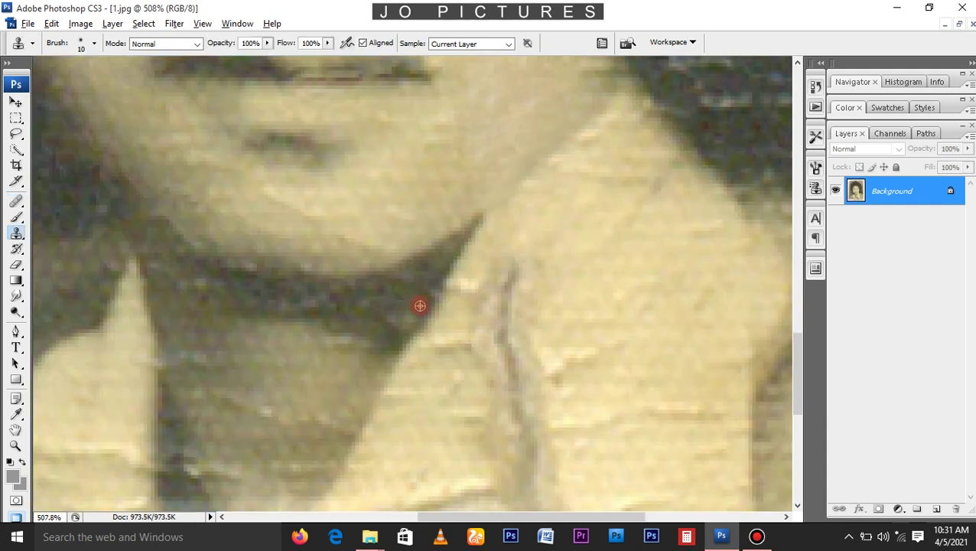
- Heal and clone away the marks and light spots on the neck near the collar
{"action": "key", "text": "j"}
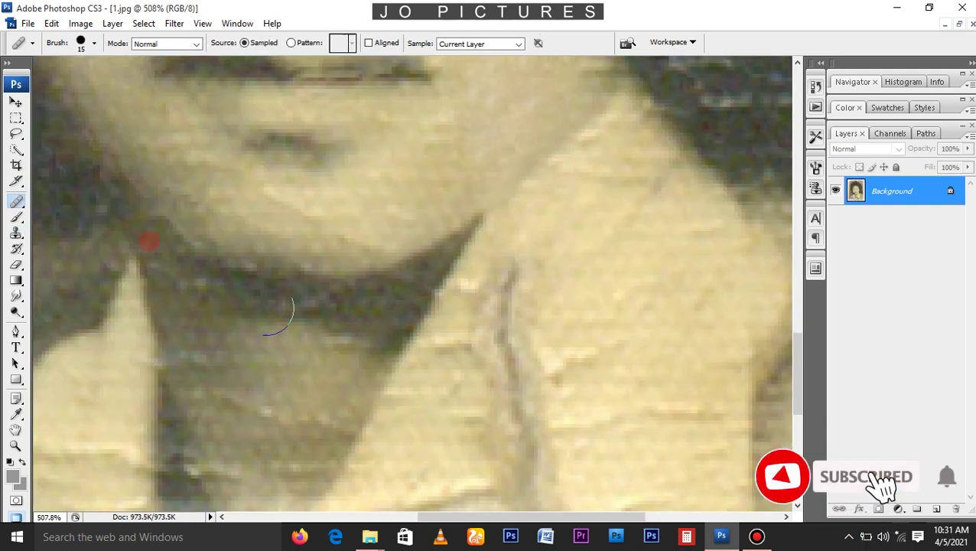
{"action": "scroll", "coordinate": [290, 329], "scroll_direction": "down", "scroll_amount": 3}
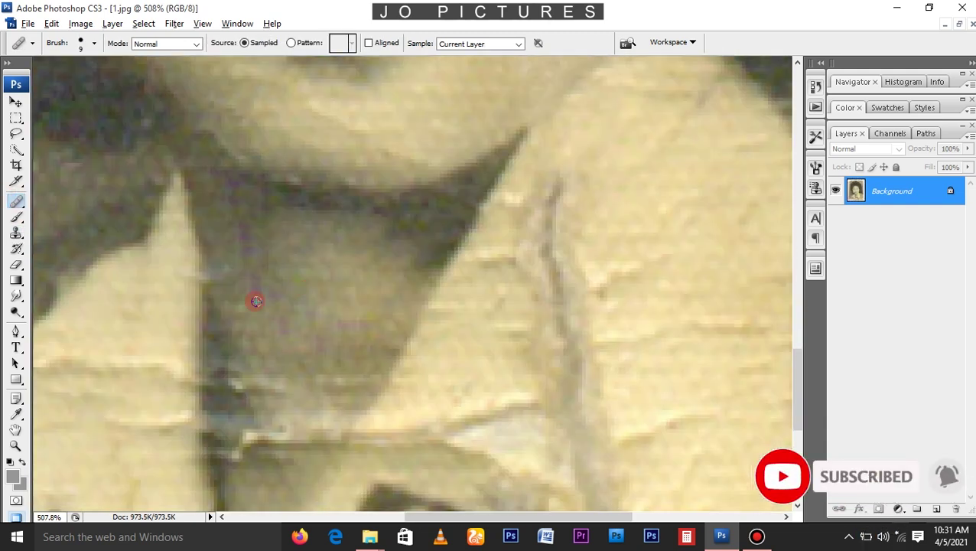
{"action": "scroll", "coordinate": [245, 287], "scroll_direction": "down", "scroll_amount": 3}
{"action": "scroll", "coordinate": [242, 281], "scroll_direction": "down", "scroll_amount": 2}
{"action": "key", "text": "s"}
{"action": "left_click", "coordinate": [323, 301]}
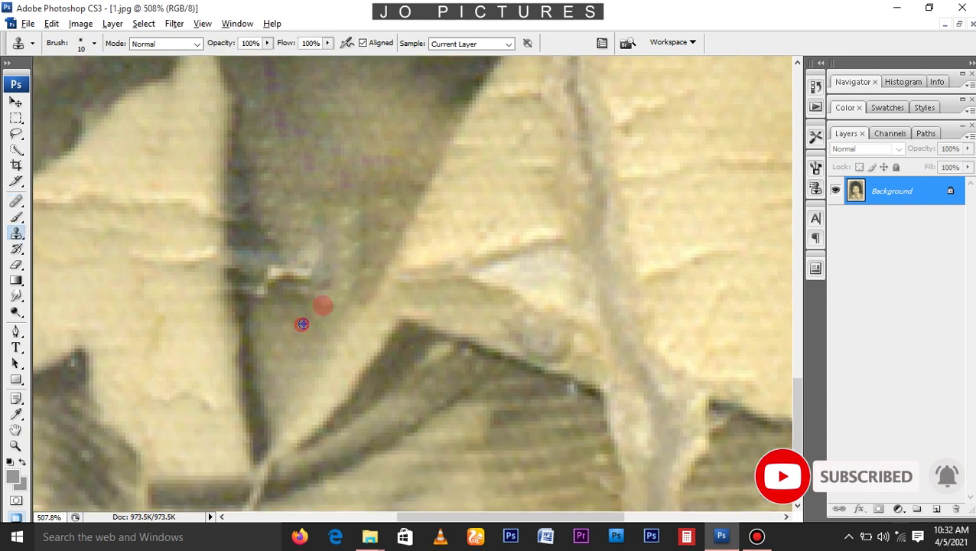
{"action": "left_click_drag", "start_coordinate": [336, 321], "coordinate": [350, 342]}
{"action": "key", "text": "j"}
{"action": "left_click", "coordinate": [294, 293]}
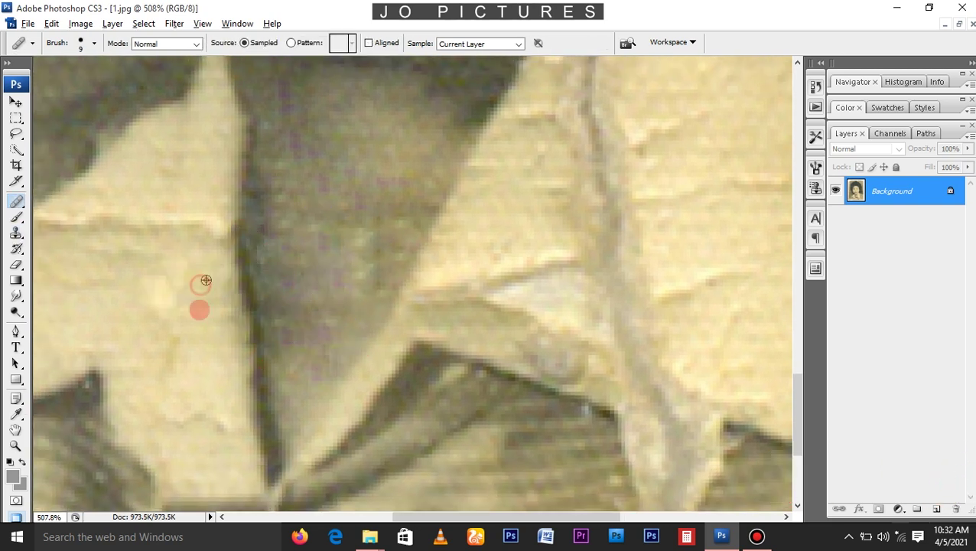
{"action": "mouse_move", "coordinate": [227, 264]}
{"action": "left_mouse_down"}
{"action": "mouse_move", "coordinate": [268, 322]}
{"action": "mouse_move", "coordinate": [355, 290]}
{"action": "left_mouse_up"}
- Clone-stamp the cracks along the shirt collar's lower edge, ending at brush size 8
{"action": "key", "text": "s"}
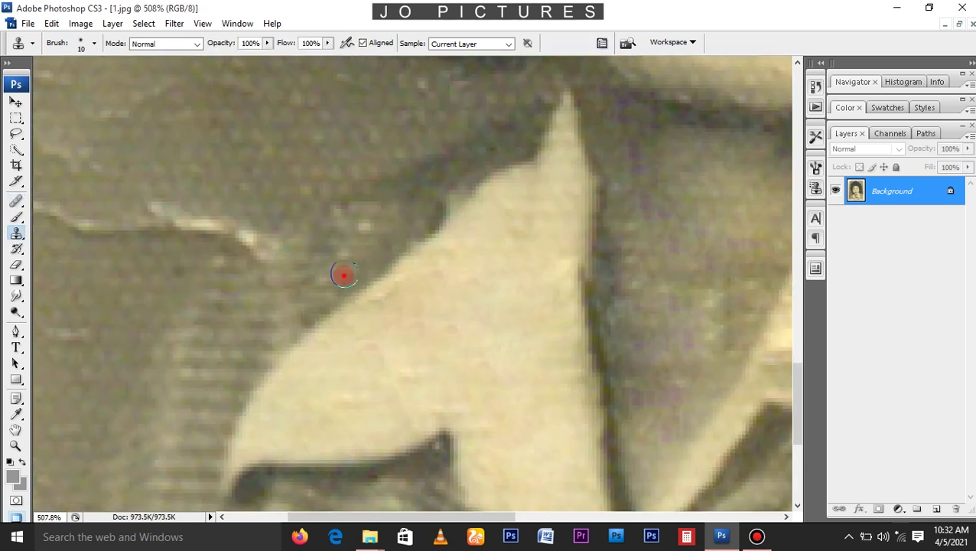
{"action": "key", "text": "bracketright"}
{"action": "scroll", "coordinate": [280, 244], "scroll_direction": "down", "scroll_amount": 2}
{"action": "scroll", "coordinate": [388, 338], "scroll_direction": "down", "scroll_amount": 3}
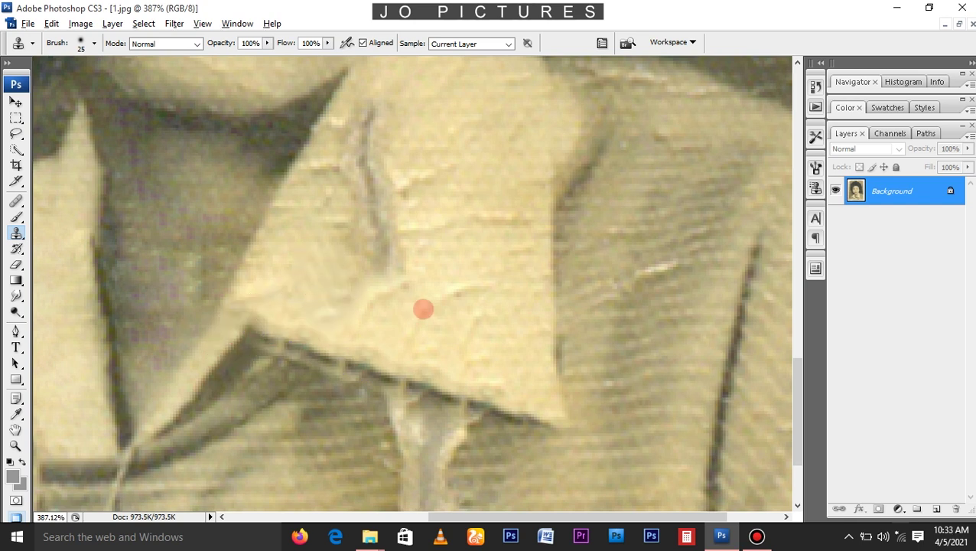
{"action": "scroll", "coordinate": [345, 218], "scroll_direction": "up", "scroll_amount": 3}
{"action": "scroll", "coordinate": [375, 272], "scroll_direction": "down", "scroll_amount": 5}
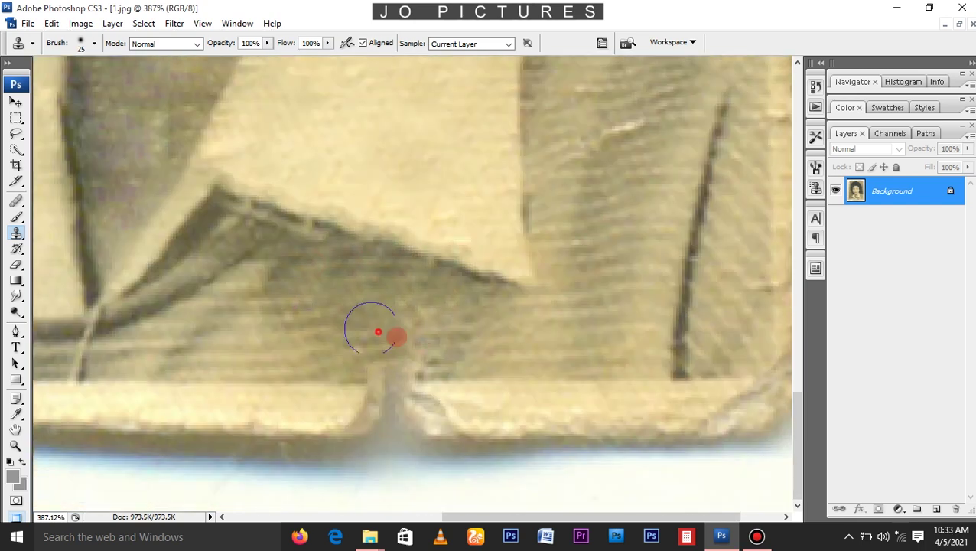
{"action": "key", "text": "bracketleft"}
{"action": "scroll", "coordinate": [352, 337], "scroll_direction": "left", "scroll_amount": 3}
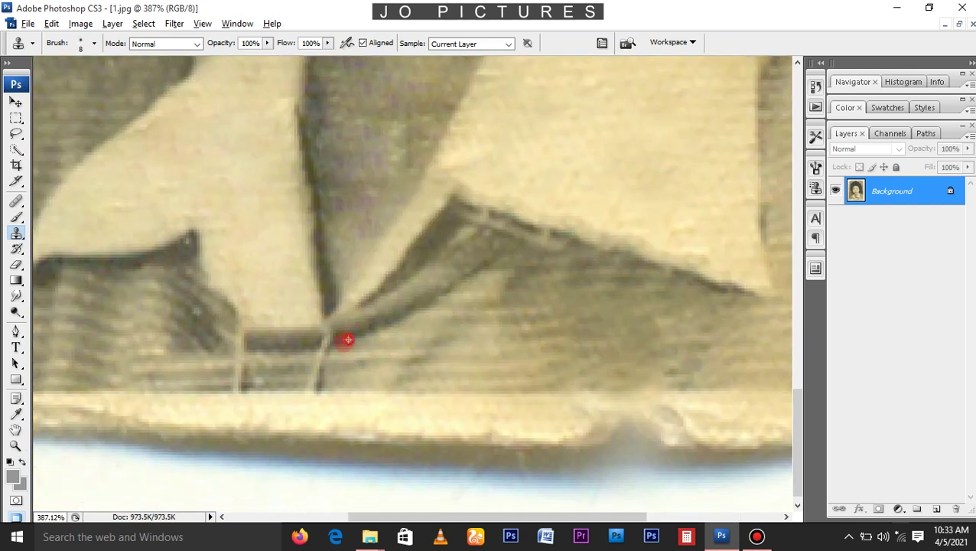
{"action": "scroll", "coordinate": [353, 344], "scroll_direction": "up", "scroll_amount": 5}
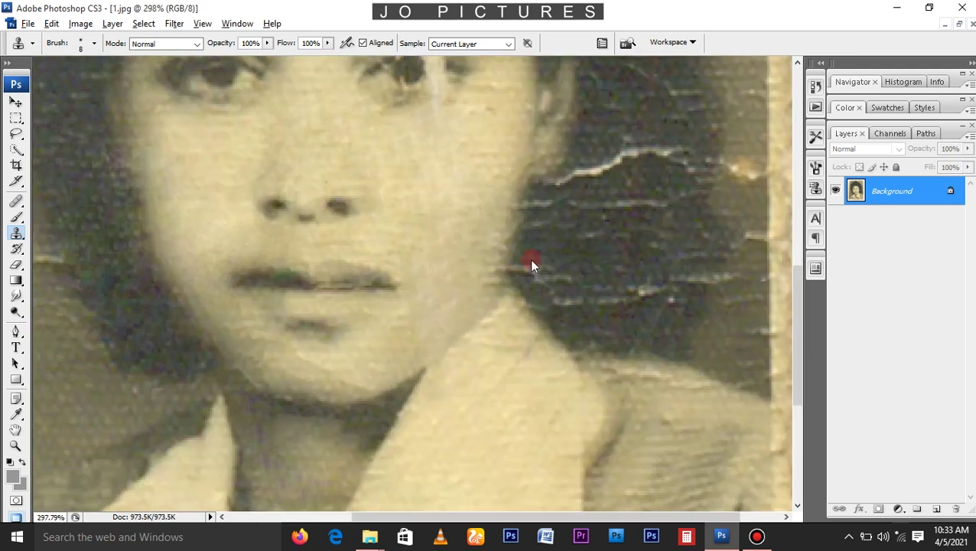
- Clone-stamp the marks along the hair, enlarging the brush as you go
{"action": "key", "text": "bracketright"}
{"action": "key", "text": "bracketright"}
{"action": "key", "text": "bracketright"}
{"action": "scroll", "coordinate": [530, 264], "scroll_direction": "down", "scroll_amount": 1}
{"action": "scroll", "coordinate": [517, 305], "scroll_direction": "up", "scroll_amount": 1}
{"action": "scroll", "coordinate": [567, 279], "scroll_direction": "up", "scroll_amount": 1}
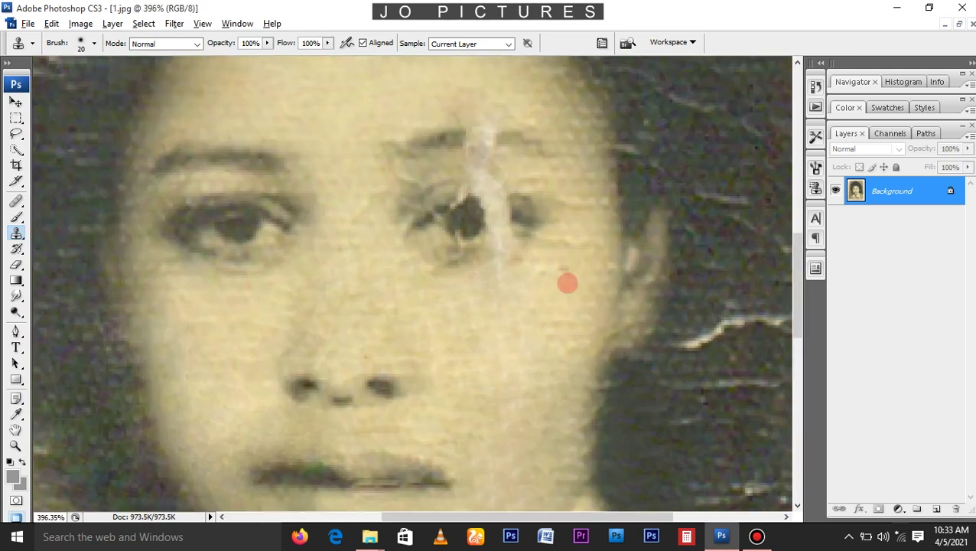
{"action": "scroll", "coordinate": [553, 291], "scroll_direction": "up", "scroll_amount": 2}
{"action": "scroll", "coordinate": [553, 291], "scroll_direction": "down", "scroll_amount": 3}
{"action": "key", "text": "bracketright"}
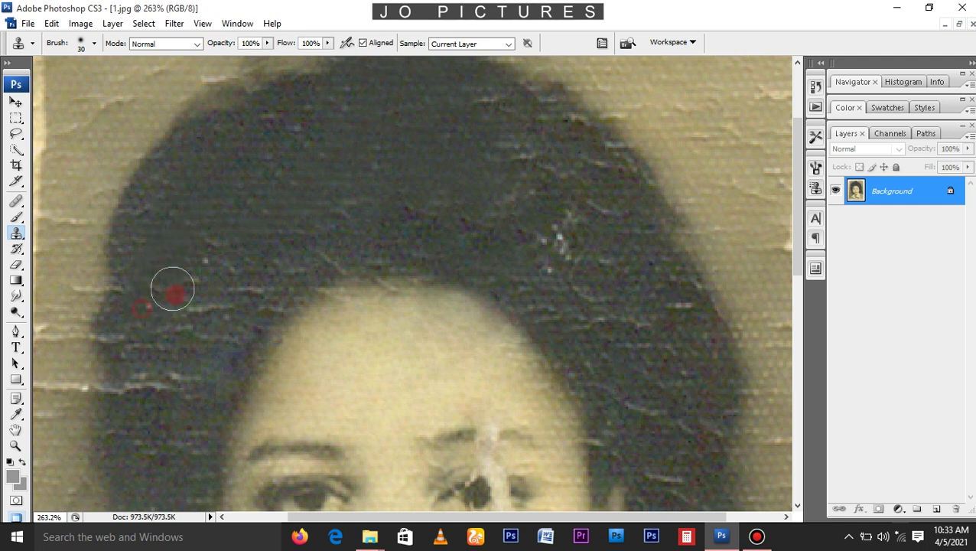
{"action": "scroll", "coordinate": [170, 290], "scroll_direction": "down", "scroll_amount": 1}
{"action": "scroll", "coordinate": [255, 279], "scroll_direction": "down", "scroll_amount": 3}
{"action": "scroll", "coordinate": [414, 388], "scroll_direction": "down", "scroll_amount": 2}
{"action": "scroll", "coordinate": [170, 375], "scroll_direction": "up", "scroll_amount": 5}
{"action": "scroll", "coordinate": [253, 122], "scroll_direction": "down", "scroll_amount": 1}
{"action": "key", "text": "bracketright"}
{"action": "scroll", "coordinate": [462, 181], "scroll_direction": "down", "scroll_amount": 1}
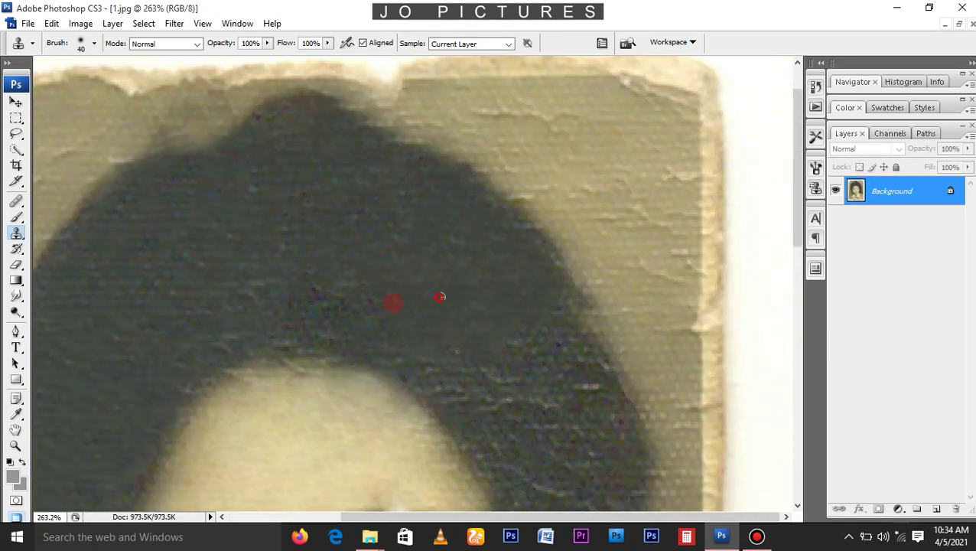
{"action": "scroll", "coordinate": [393, 298], "scroll_direction": "right", "scroll_amount": 1}
{"action": "scroll", "coordinate": [555, 224], "scroll_direction": "down", "scroll_amount": 5}
{"action": "scroll", "coordinate": [562, 261], "scroll_direction": "down", "scroll_amount": 2}
{"action": "scroll", "coordinate": [545, 322], "scroll_direction": "down", "scroll_amount": 3}
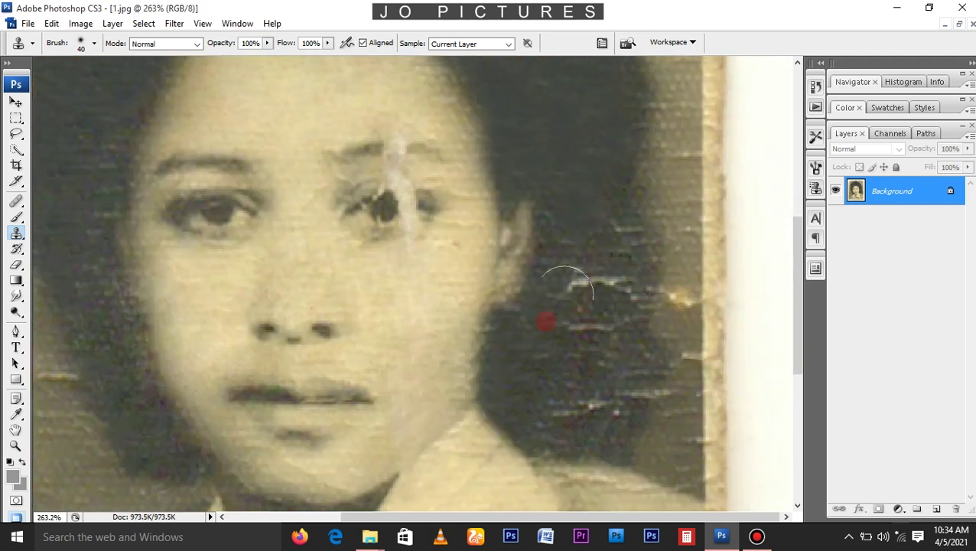
{"action": "scroll", "coordinate": [545, 322], "scroll_direction": "up", "scroll_amount": 3}
- Heal the specks on the chin and neck with a size 9 Healing Brush
{"action": "left_click", "coordinate": [17, 199]}
{"action": "scroll", "coordinate": [617, 316], "scroll_direction": "down", "scroll_amount": 3}
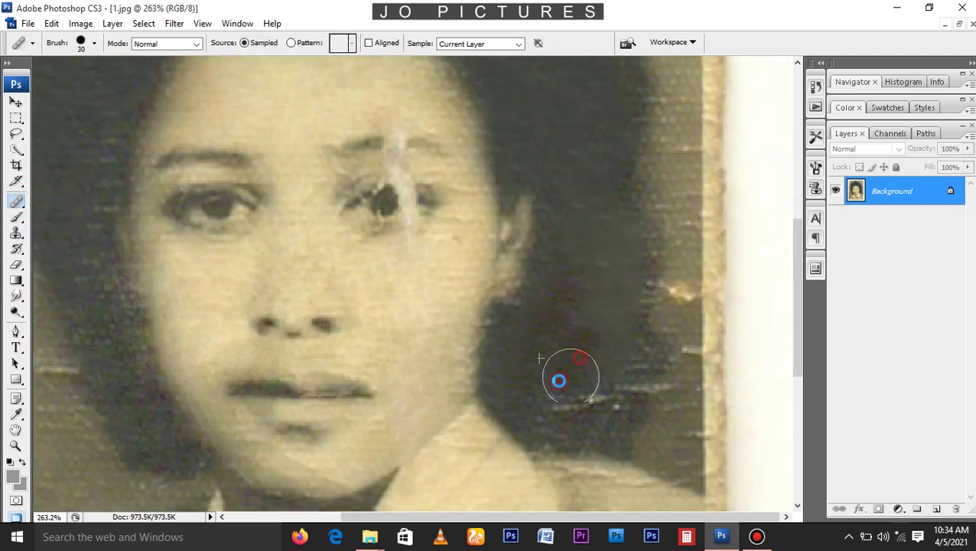
{"action": "scroll", "coordinate": [593, 208], "scroll_direction": "down", "scroll_amount": 6}
{"action": "scroll", "coordinate": [459, 367], "scroll_direction": "up", "scroll_amount": 1}
{"action": "key", "text": "bracketleft"}
{"action": "key", "text": "bracketleft"}
{"action": "key", "text": "bracketleft"}
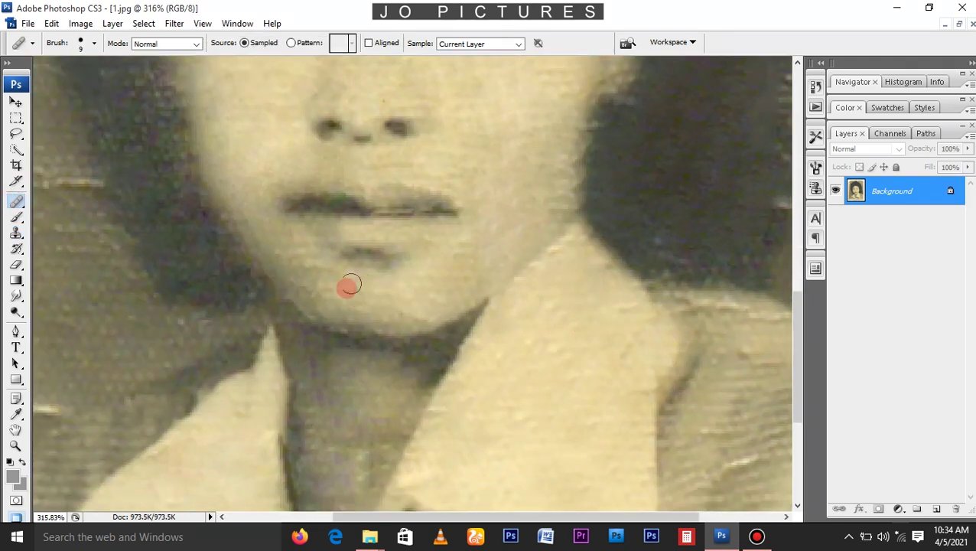
{"action": "scroll", "coordinate": [290, 298], "scroll_direction": "down", "scroll_amount": 3}
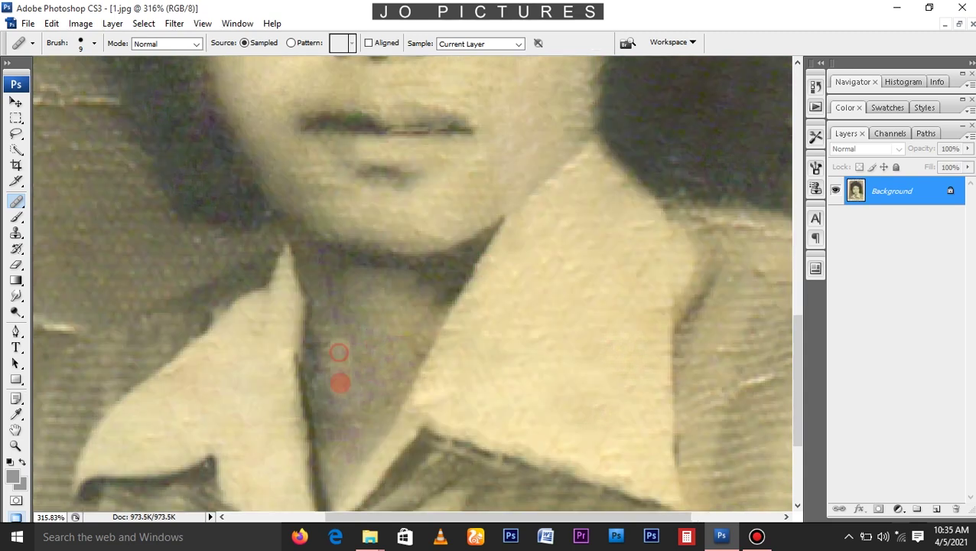
{"action": "scroll", "coordinate": [342, 382], "scroll_direction": "down", "scroll_amount": 5}
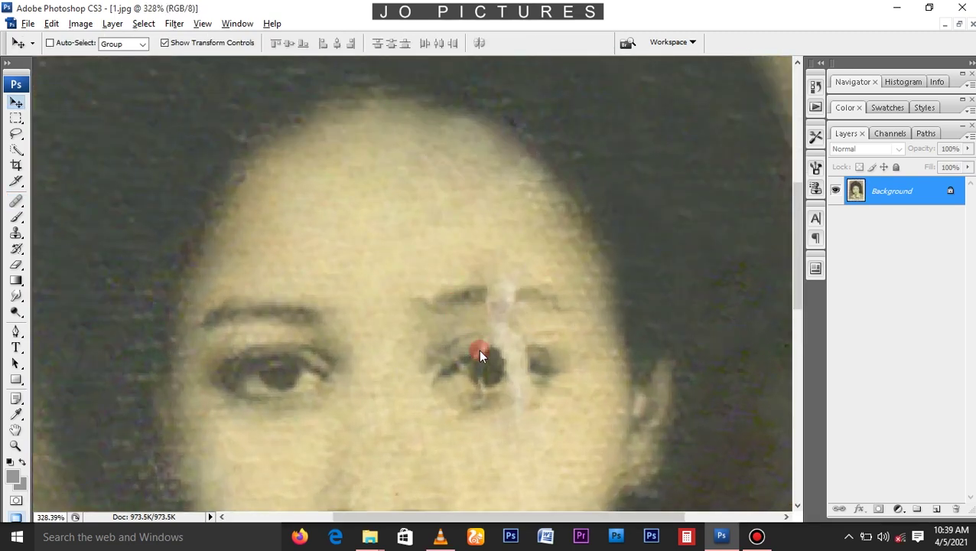
- Heal the fine specks around the left eye with a size 7 Healing Brush
{"action": "scroll", "coordinate": [241, 469], "scroll_direction": "down", "scroll_amount": 1}
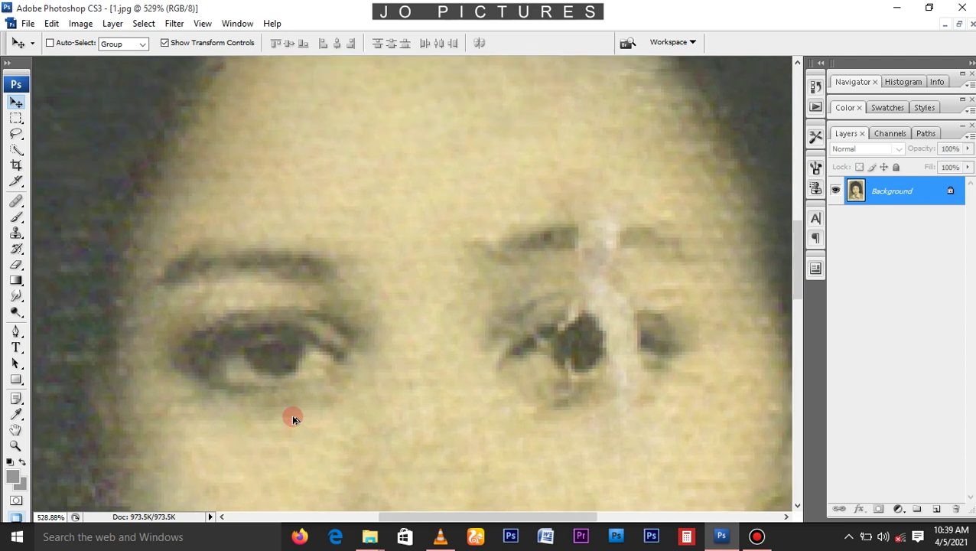
{"action": "scroll", "coordinate": [325, 429], "scroll_direction": "up", "scroll_amount": 2}
{"action": "key", "text": "j"}
{"action": "scroll", "coordinate": [489, 368], "scroll_direction": "down", "scroll_amount": 2}
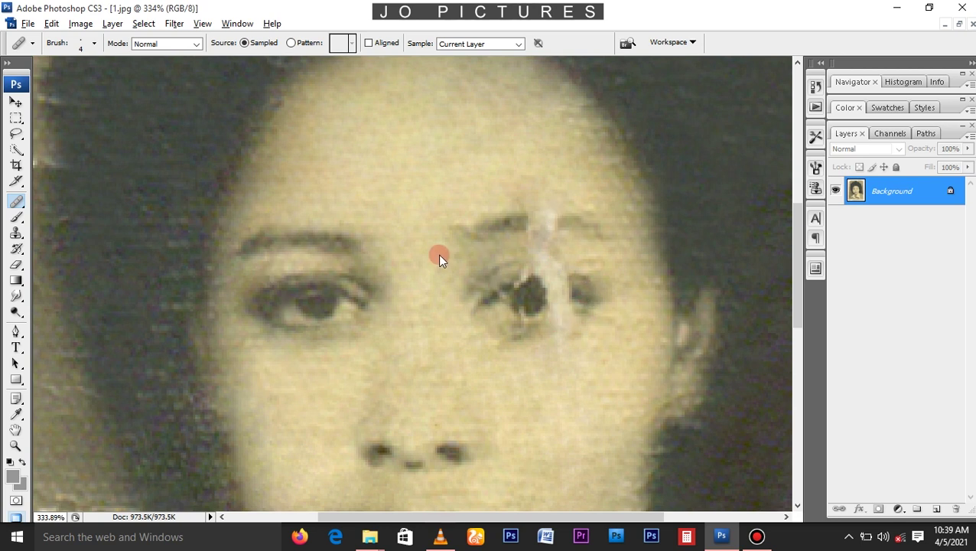
{"action": "scroll", "coordinate": [316, 308], "scroll_direction": "up", "scroll_amount": 3}
{"action": "left_click_drag", "start_coordinate": [316, 309], "coordinate": [399, 334]}
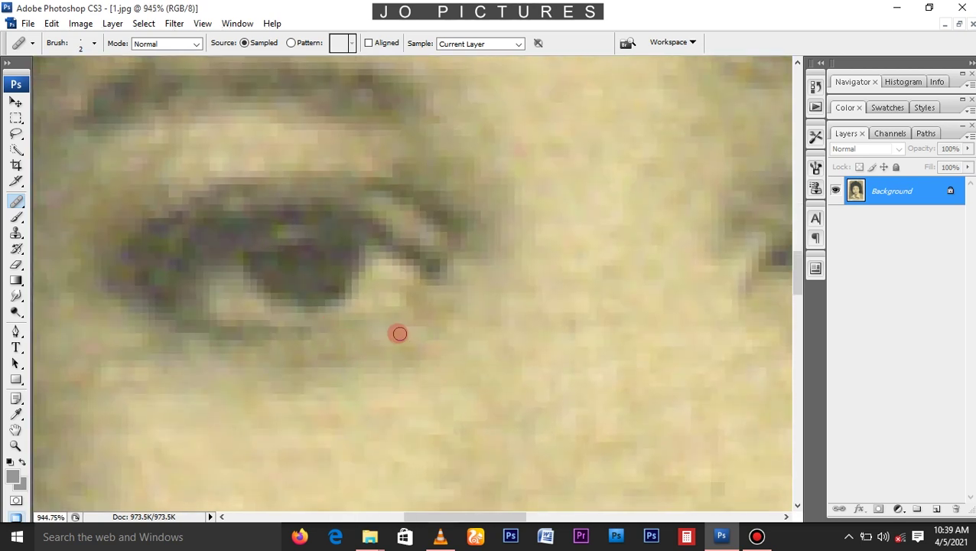
{"action": "key", "text": "bracketleft"}
{"action": "key", "text": "bracketleft"}
{"action": "scroll", "coordinate": [267, 198], "scroll_direction": "down", "scroll_amount": 3}
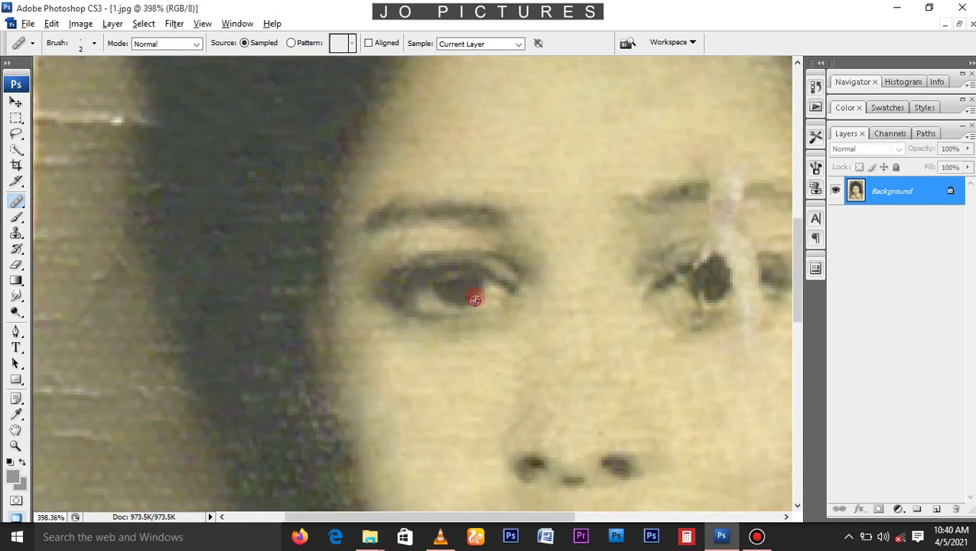
{"action": "key", "text": "bracketright"}
{"action": "key", "text": "bracketright"}
{"action": "key", "text": "bracketright"}
{"action": "scroll", "coordinate": [339, 298], "scroll_direction": "up", "scroll_amount": 1}
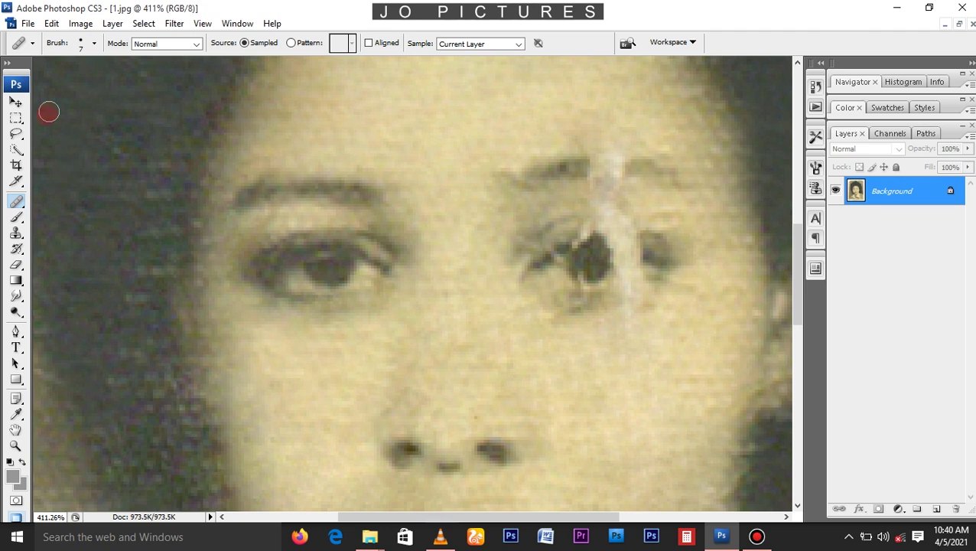
- Lasso the undamaged left eye and eyebrow and copy them onto Layer 1 via Layer via Copy
{"action": "left_click", "coordinate": [17, 133]}
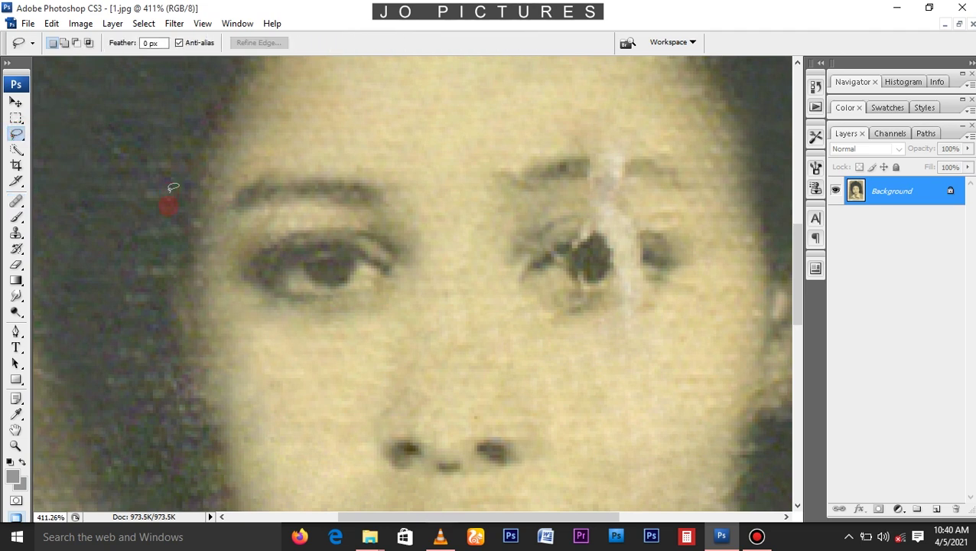
{"action": "left_click_drag", "start_coordinate": [204, 230], "coordinate": [376, 147]}
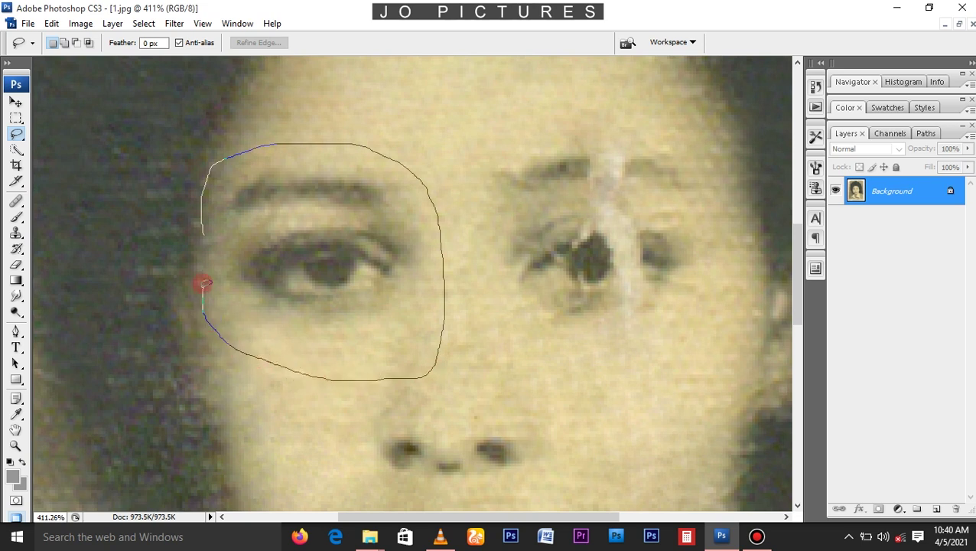
{"action": "left_click_drag", "start_coordinate": [203, 243], "coordinate": [202, 242]}
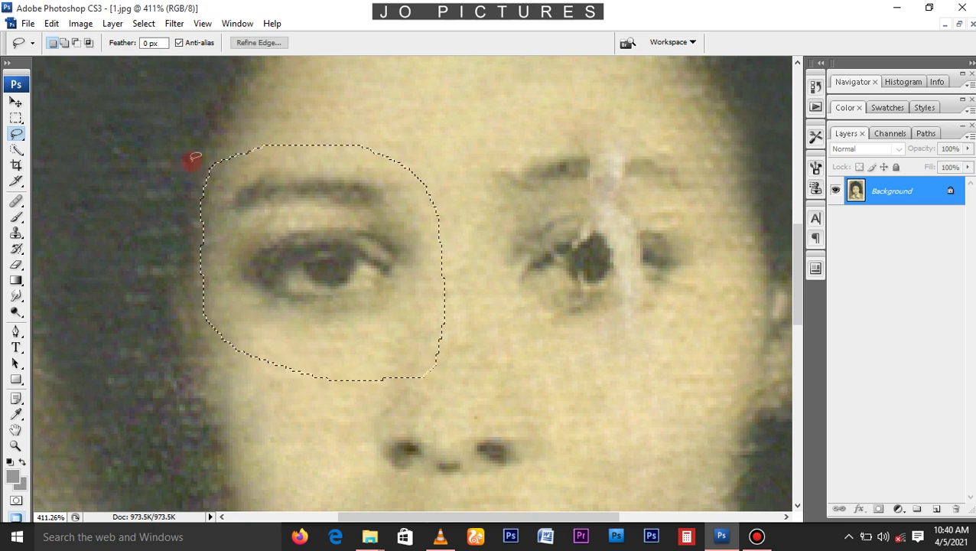
{"action": "right_click", "coordinate": [312, 206]}
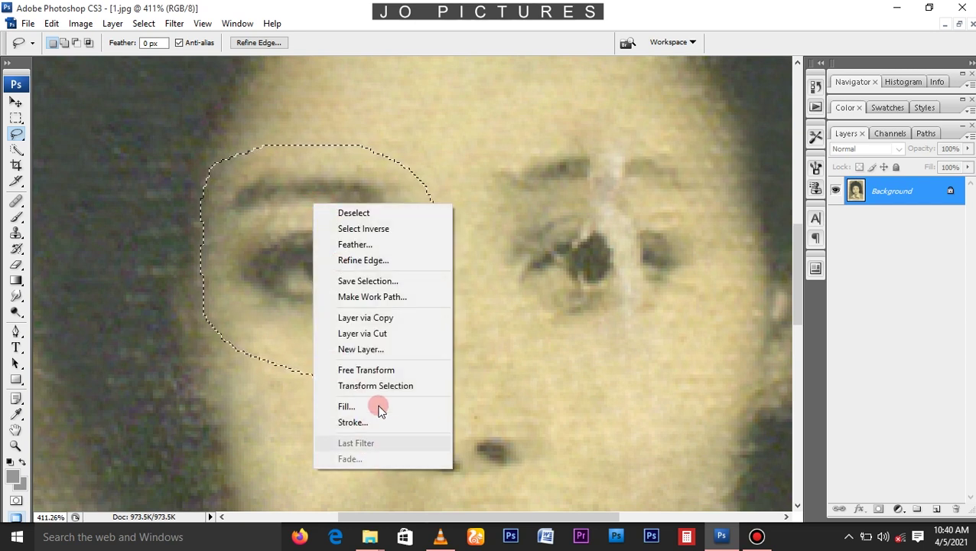
{"action": "left_click", "coordinate": [366, 317]}
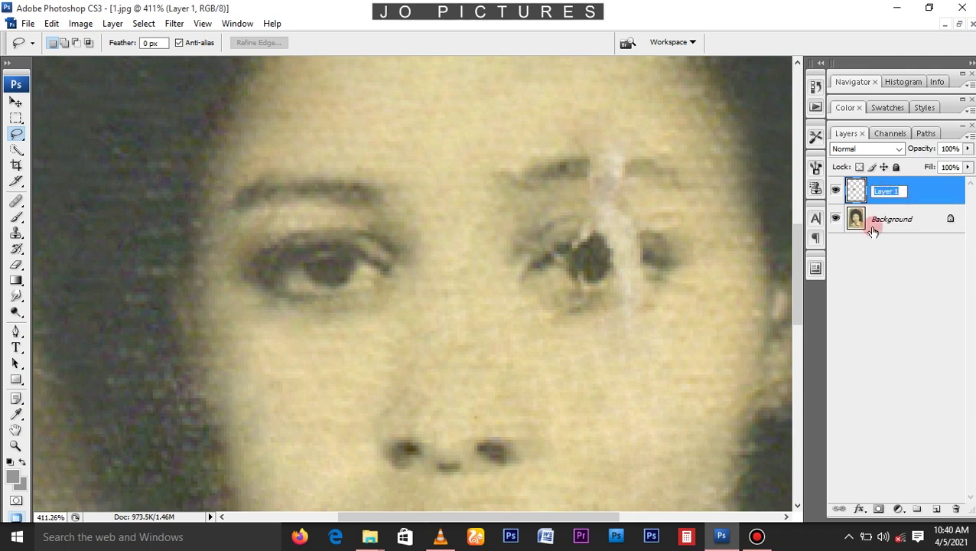
- Move Layer 1's eye copy over the damaged right eye and flip it horizontally
{"action": "left_click", "coordinate": [885, 222]}
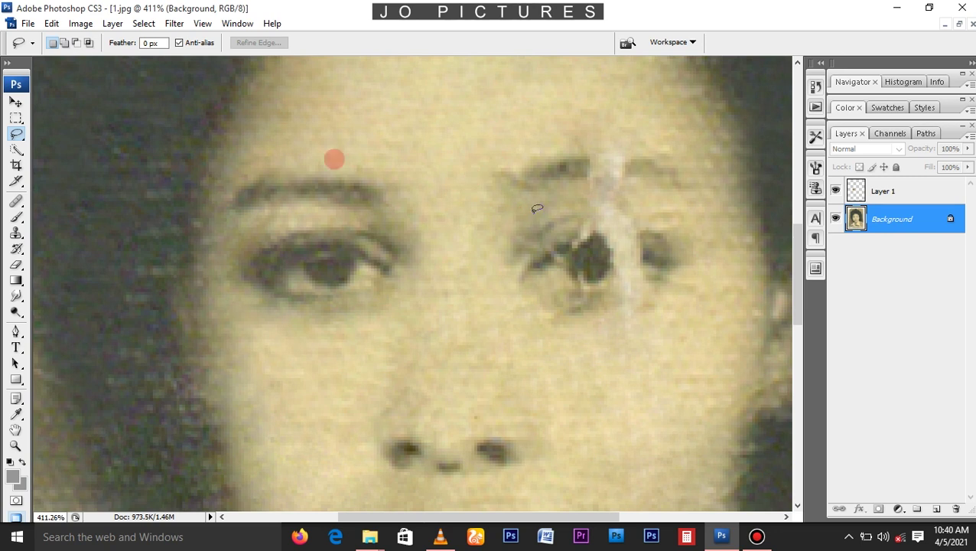
{"action": "left_click", "coordinate": [16, 104]}
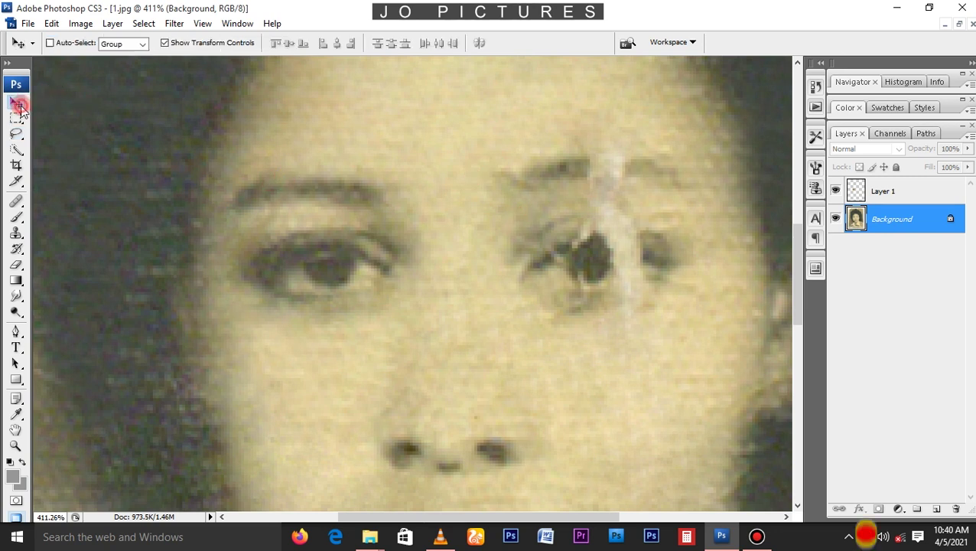
{"action": "left_click", "coordinate": [884, 192]}
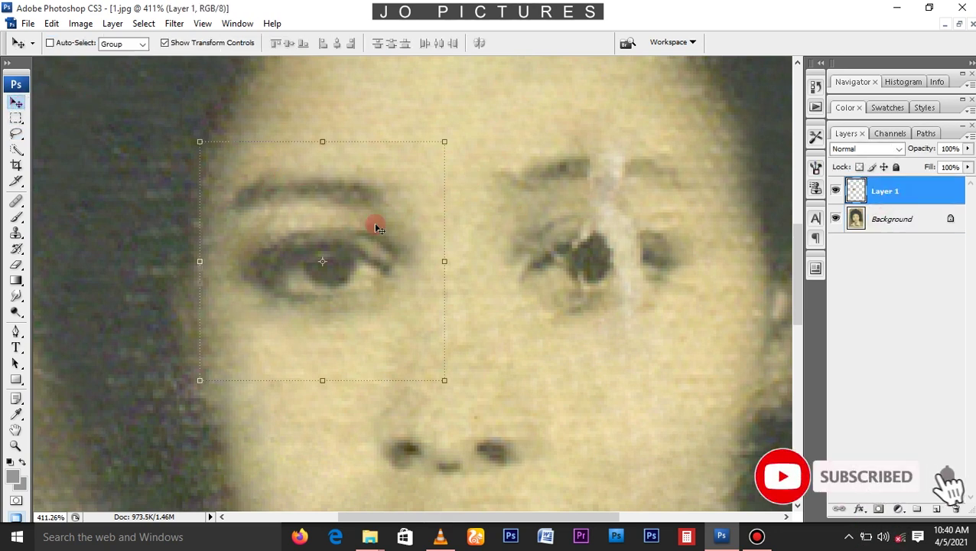
{"action": "left_click_drag", "start_coordinate": [268, 200], "coordinate": [534, 206]}
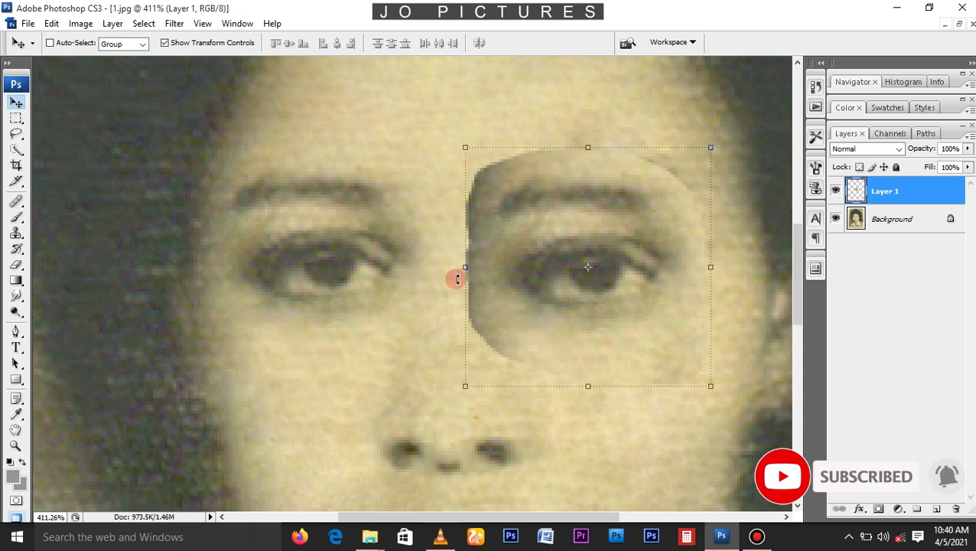
{"action": "left_click_drag", "start_coordinate": [519, 272], "coordinate": [505, 252]}
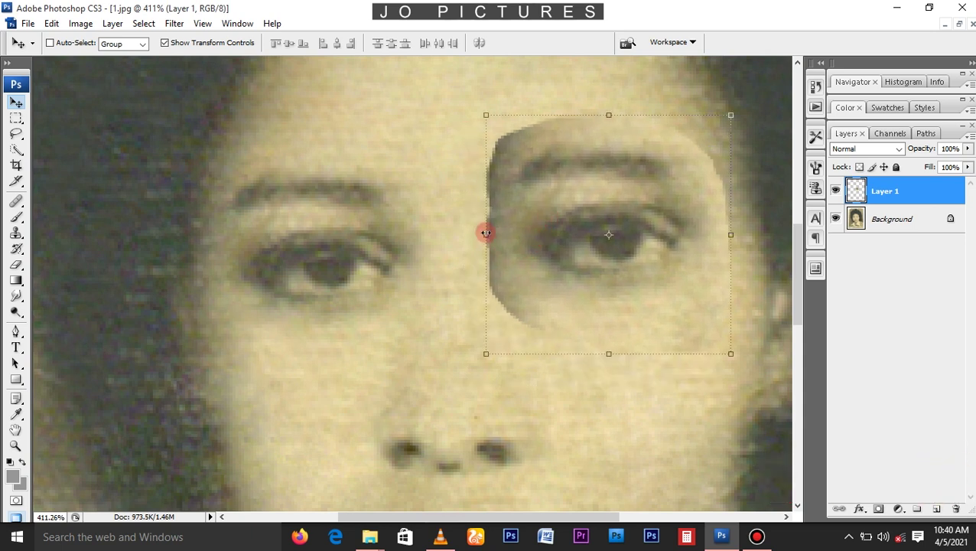
{"action": "left_click", "coordinate": [486, 233]}
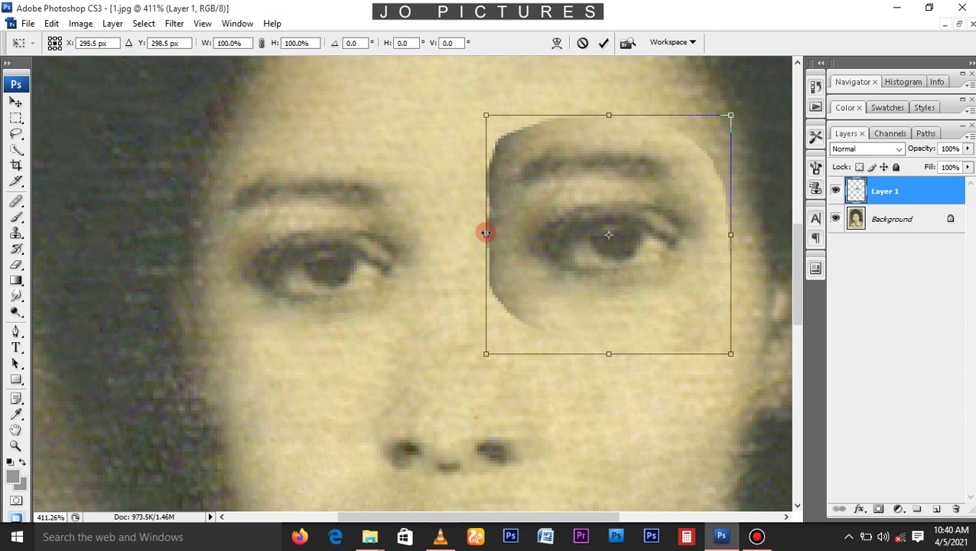
{"action": "right_click", "coordinate": [486, 234]}
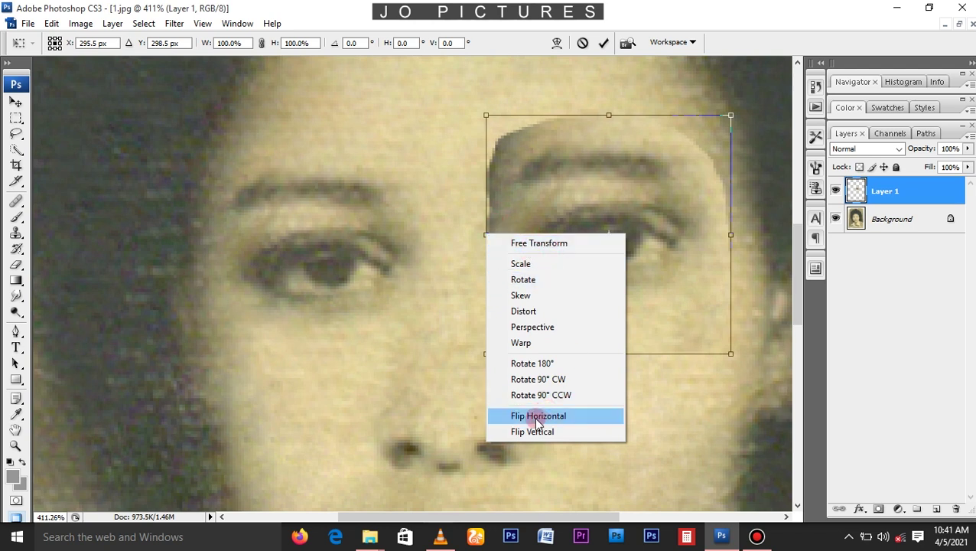
{"action": "left_click", "coordinate": [571, 417]}
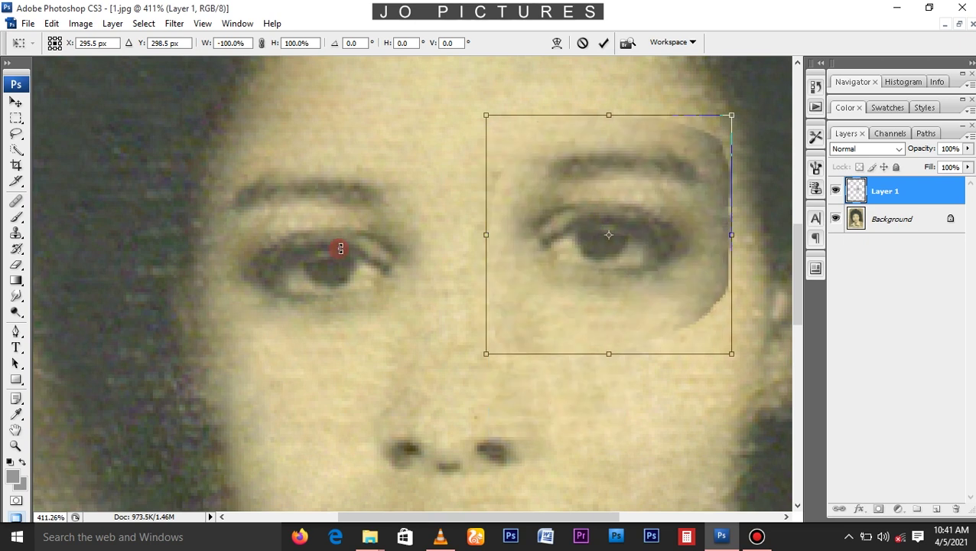
{"action": "double_click", "coordinate": [540, 218]}
- Rotate the flipped eye patch about -1.2° with Free Transform and commit it
{"action": "key", "text": "ctrl+0"}
{"action": "scroll", "coordinate": [472, 152], "scroll_direction": "up", "scroll_amount": 2}
{"action": "scroll", "coordinate": [486, 262], "scroll_direction": "up", "scroll_amount": 1}
{"action": "scroll", "coordinate": [490, 276], "scroll_direction": "up", "scroll_amount": 1}
{"action": "scroll", "coordinate": [505, 253], "scroll_direction": "up", "scroll_amount": 3}
{"action": "scroll", "coordinate": [517, 260], "scroll_direction": "down", "scroll_amount": 2}
{"action": "left_click_drag", "start_coordinate": [522, 297], "coordinate": [525, 336]}
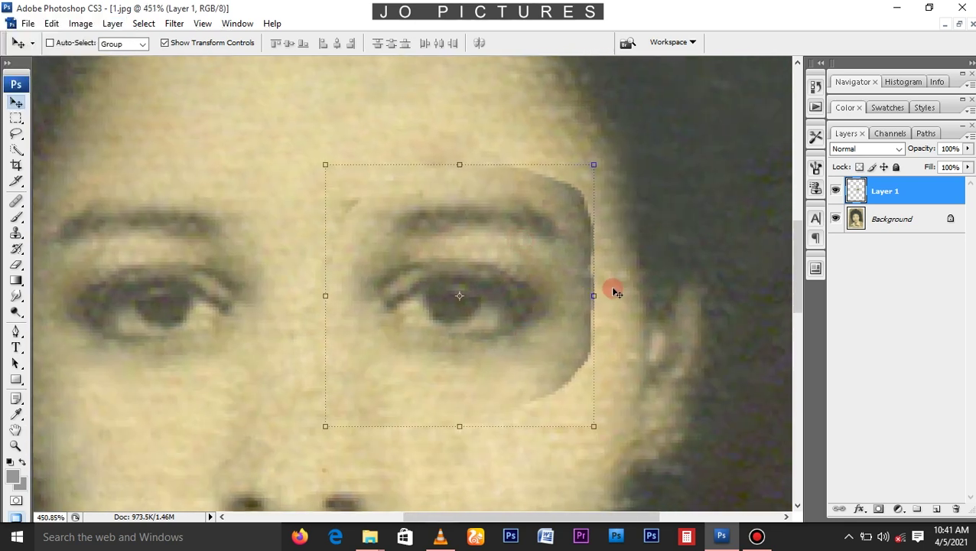
{"action": "left_click", "coordinate": [599, 270]}
{"action": "left_click_drag", "start_coordinate": [603, 265], "coordinate": [624, 250]}
{"action": "key", "text": "Return"}
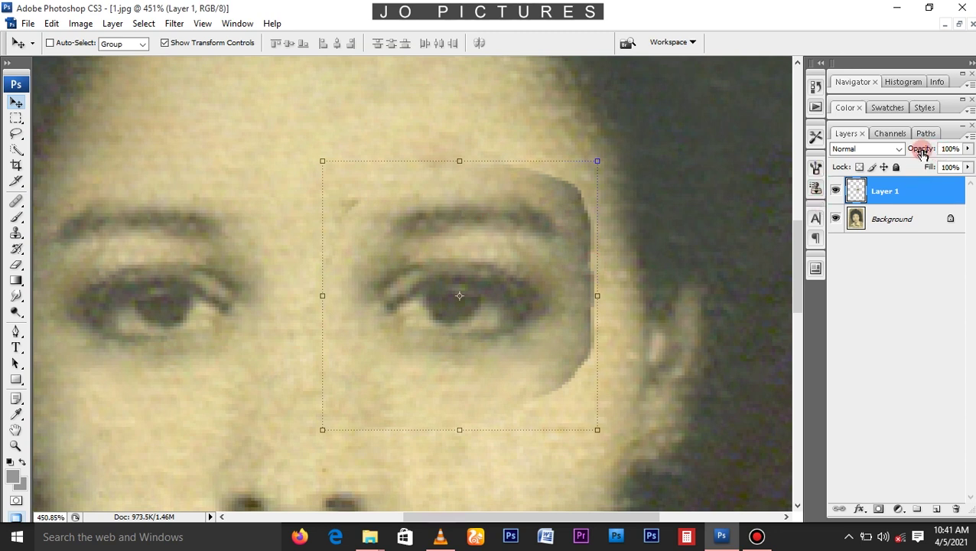
- Lower Layer 1's opacity to align the eye patch, then rotate it about -2.1°
{"action": "left_click_drag", "start_coordinate": [884, 163], "coordinate": [914, 164]}
{"action": "left_click_drag", "start_coordinate": [534, 305], "coordinate": [552, 294]}
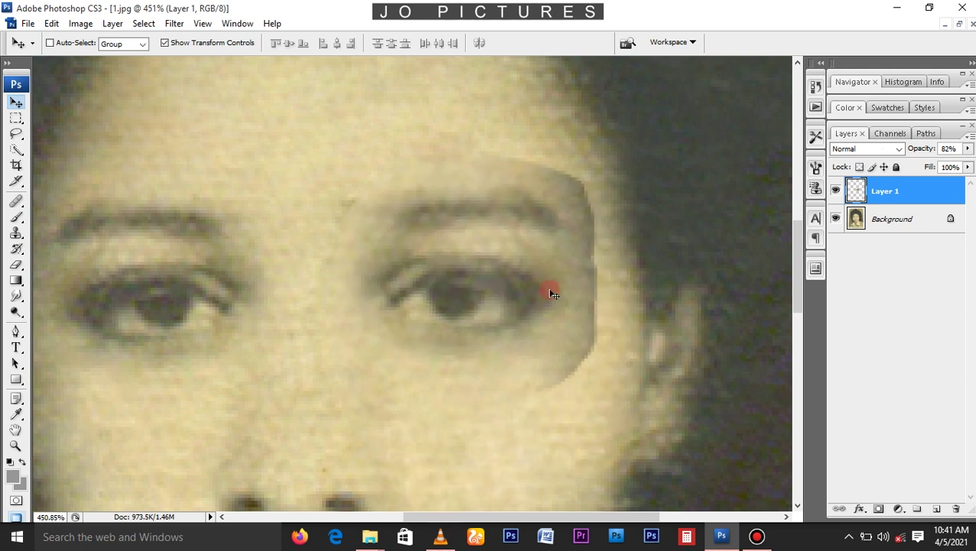
{"action": "left_click_drag", "start_coordinate": [920, 150], "coordinate": [903, 150]}
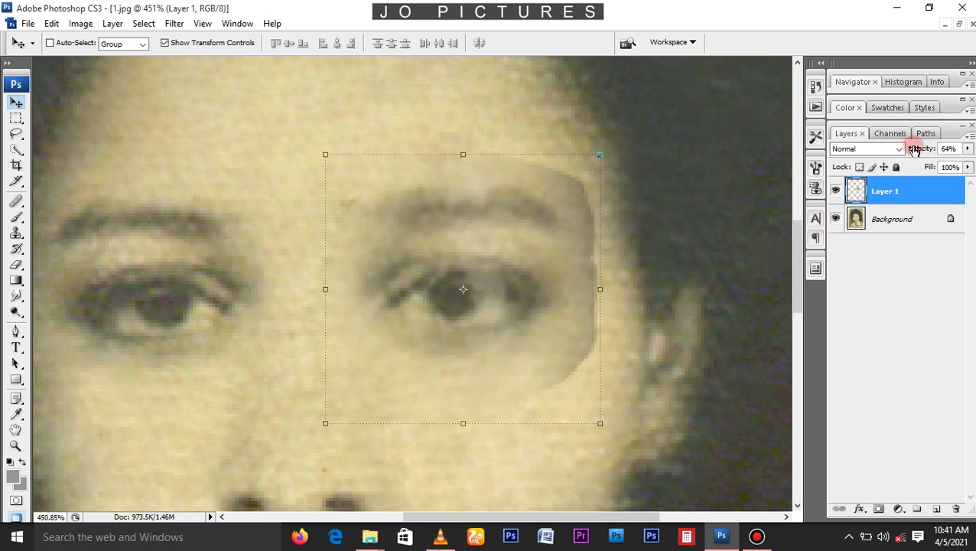
{"action": "left_click_drag", "start_coordinate": [534, 284], "coordinate": [534, 292]}
{"action": "key", "text": "ctrl+t"}
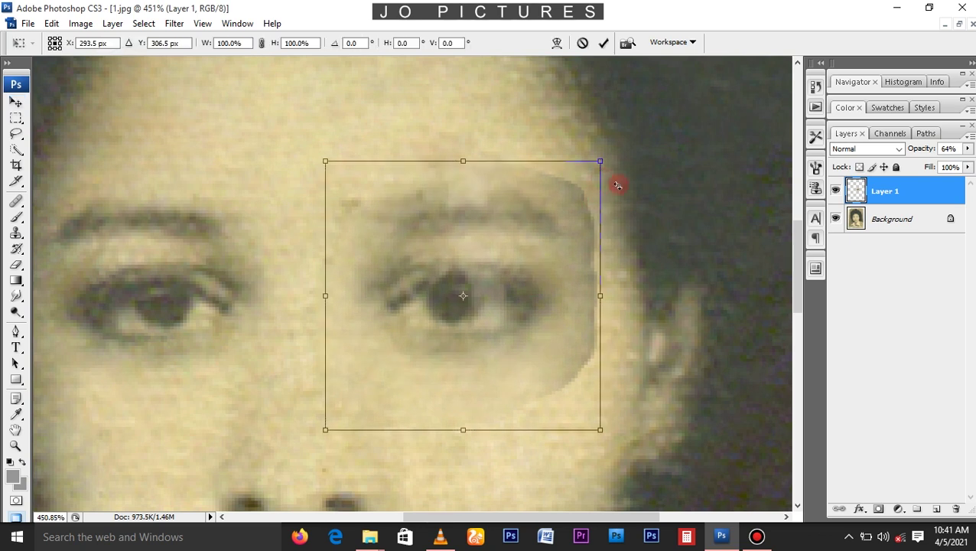
{"action": "left_click_drag", "start_coordinate": [617, 183], "coordinate": [618, 179]}
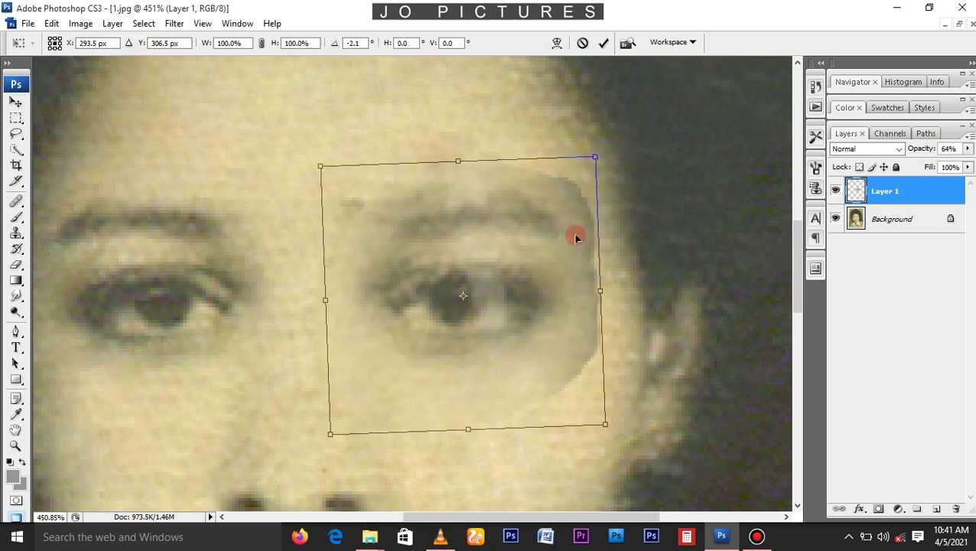
{"action": "key", "text": "Return"}
- Fine-tune the eye patch's position over the right eye with drags and arrow-key nudges
{"action": "mouse_move", "coordinate": [551, 377]}
{"action": "left_mouse_down"}
{"action": "mouse_move", "coordinate": [513, 285]}
{"action": "mouse_move", "coordinate": [518, 309]}
{"action": "left_mouse_up"}
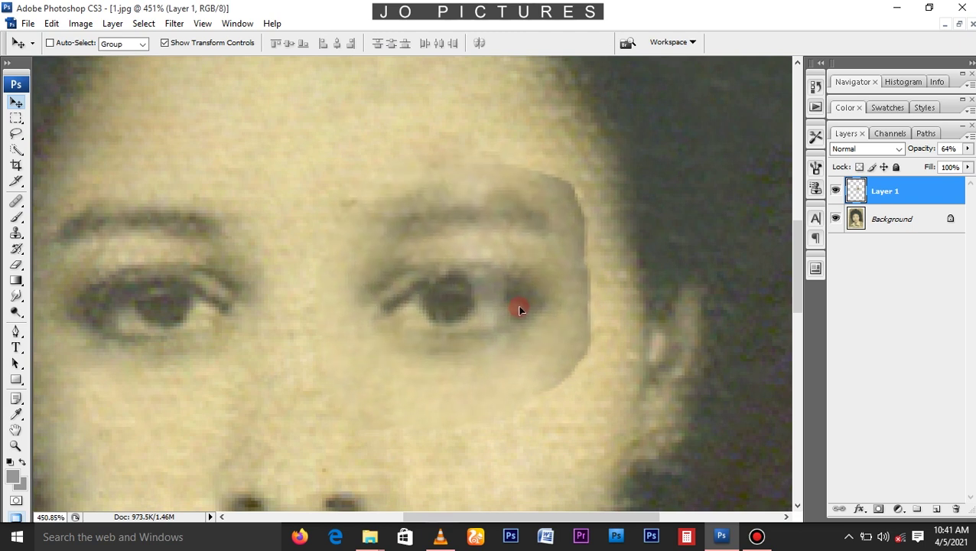
{"action": "left_click_drag", "start_coordinate": [519, 309], "coordinate": [534, 312]}
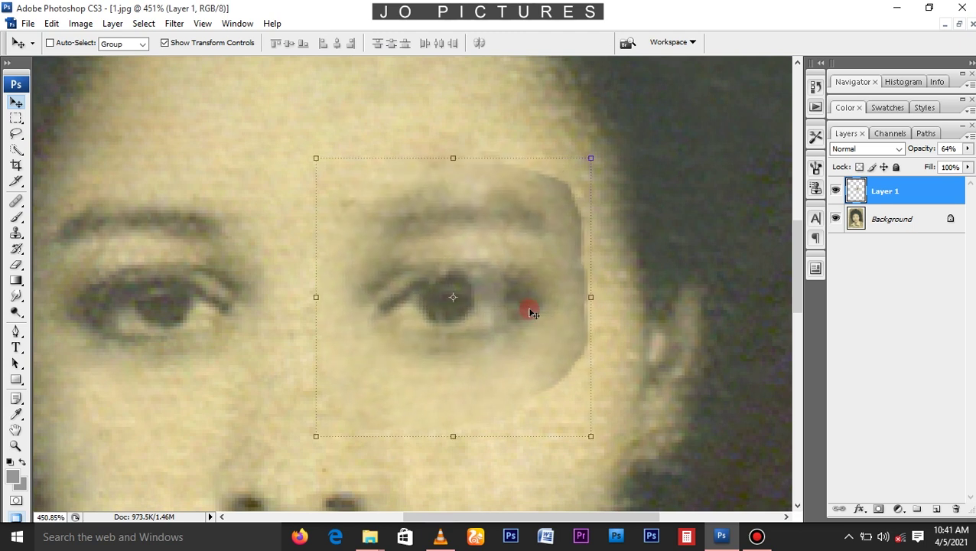
{"action": "key", "text": "Down"}
{"action": "key", "text": "Right"}
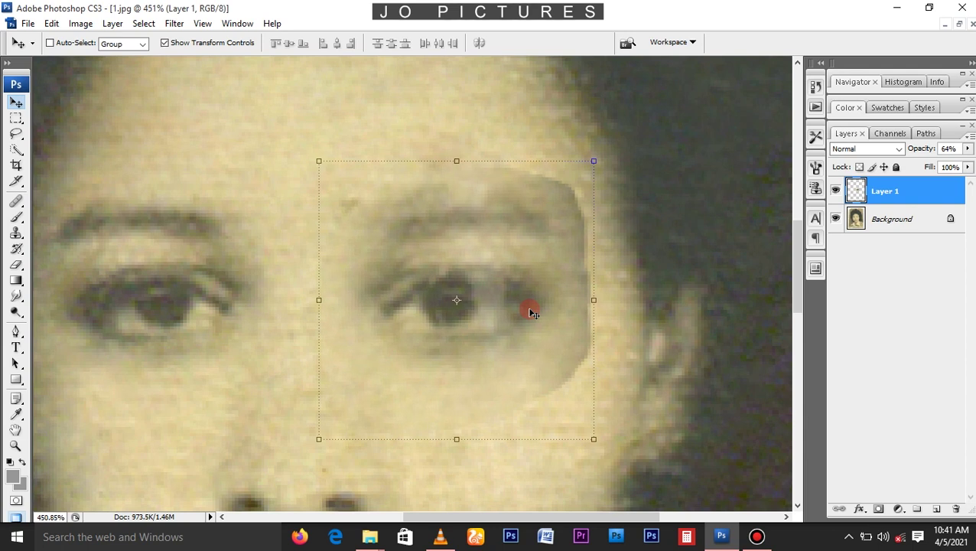
{"action": "scroll", "coordinate": [534, 313], "scroll_direction": "down", "scroll_amount": 1}
{"action": "scroll", "coordinate": [499, 298], "scroll_direction": "down", "scroll_amount": 2}
{"action": "scroll", "coordinate": [401, 257], "scroll_direction": "down", "scroll_amount": 2}
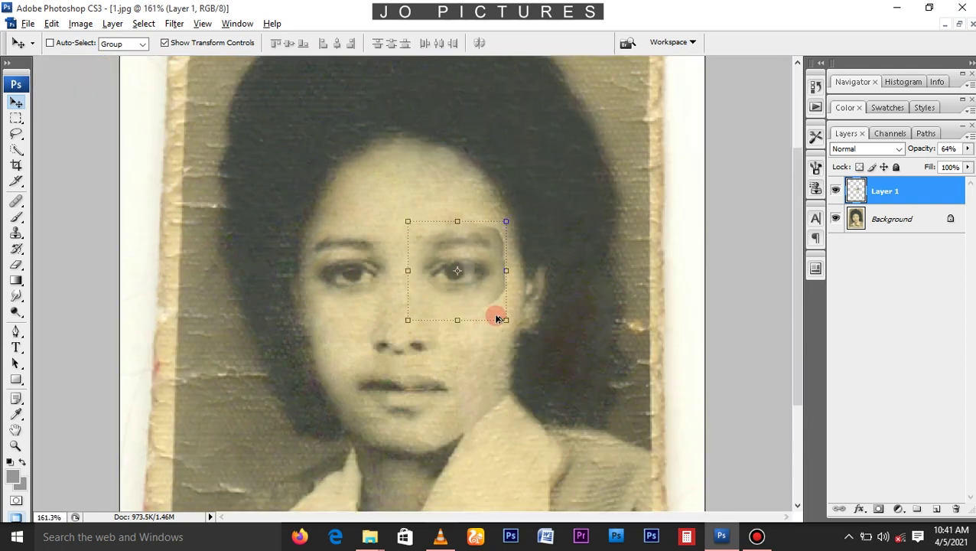
{"action": "scroll", "coordinate": [494, 325], "scroll_direction": "up", "scroll_amount": 2}
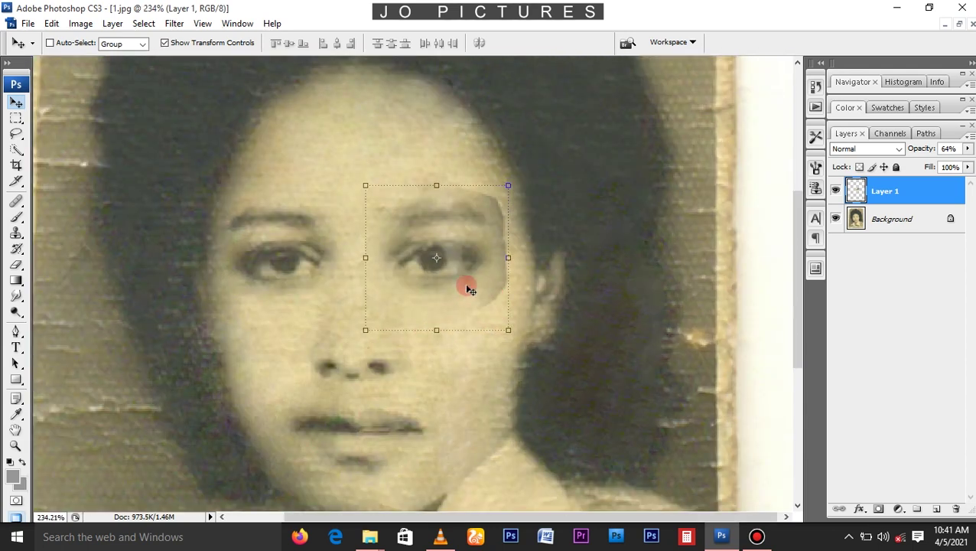
{"action": "key", "text": "Left"}
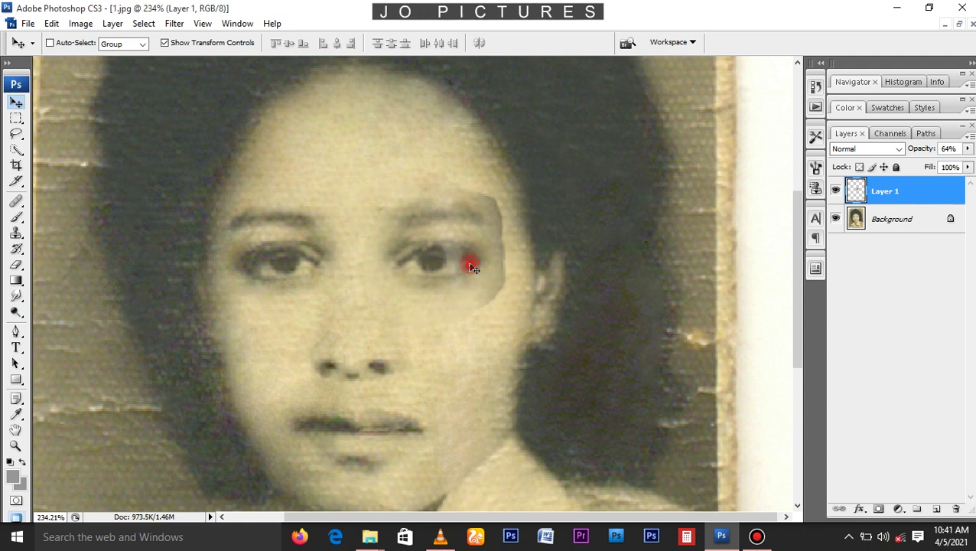
{"action": "scroll", "coordinate": [471, 267], "scroll_direction": "up", "scroll_amount": 3}
{"action": "scroll", "coordinate": [444, 248], "scroll_direction": "up", "scroll_amount": 3}
- Set Layer 1's opacity to 100%, then reselect Background and Layer 1
{"action": "mouse_move", "coordinate": [922, 150]}
{"action": "left_mouse_down"}
{"action": "mouse_move", "coordinate": [886, 149]}
{"action": "mouse_move", "coordinate": [924, 148]}
{"action": "left_mouse_up"}
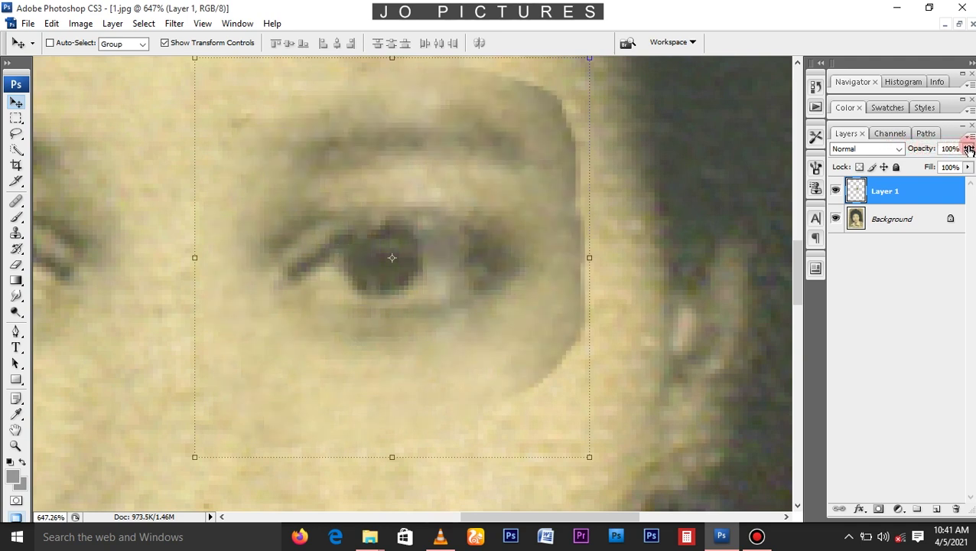
{"action": "key", "text": "Return"}
{"action": "scroll", "coordinate": [506, 159], "scroll_direction": "down", "scroll_amount": 3}
{"action": "scroll", "coordinate": [497, 229], "scroll_direction": "down", "scroll_amount": 2}
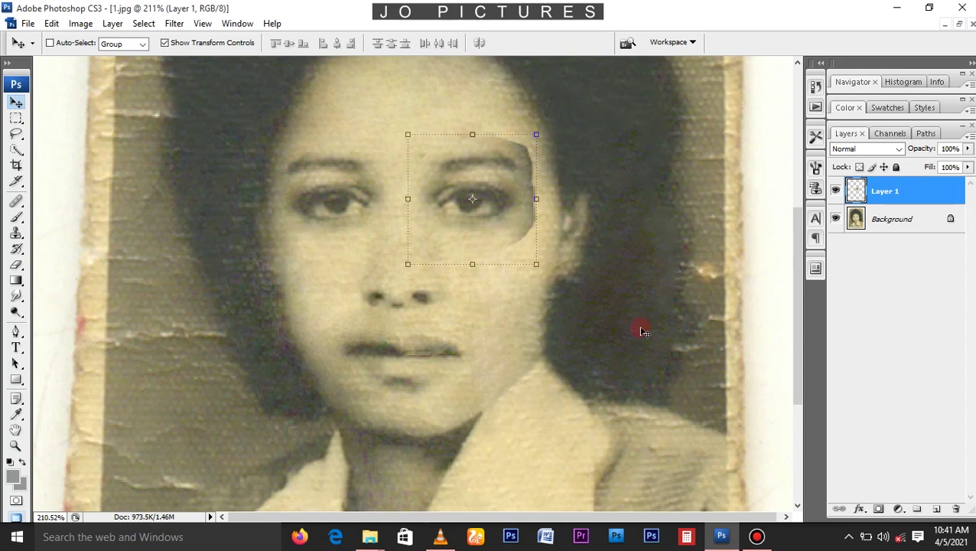
{"action": "left_click", "coordinate": [892, 220]}
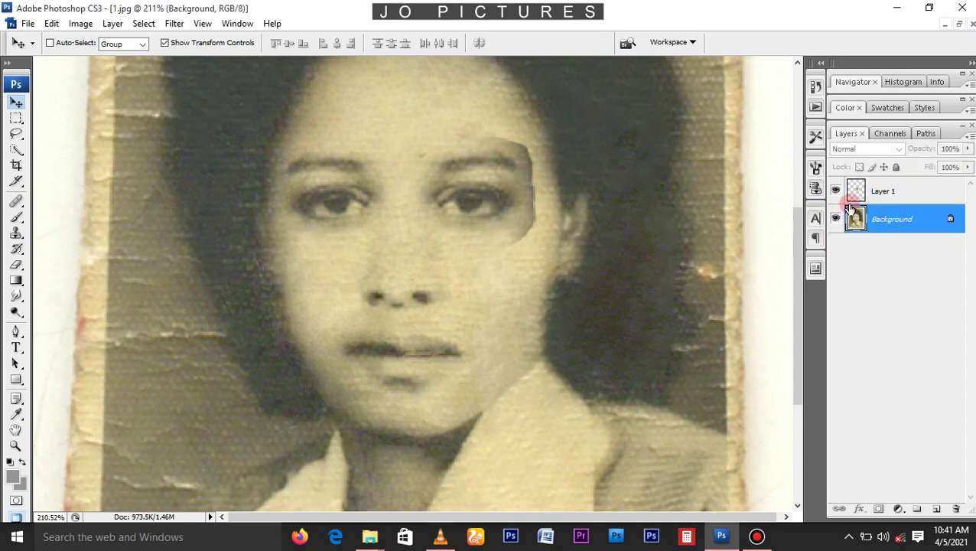
{"action": "left_click", "coordinate": [880, 192]}
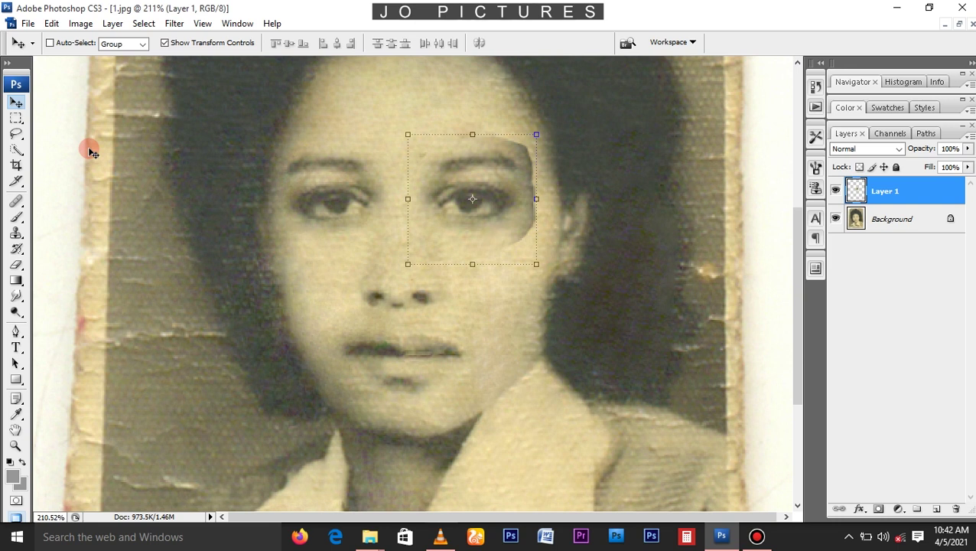
- Erase the eye patch's hard edges across the forehead and brow with a soft 25 px eraser
{"action": "left_click", "coordinate": [13, 264]}
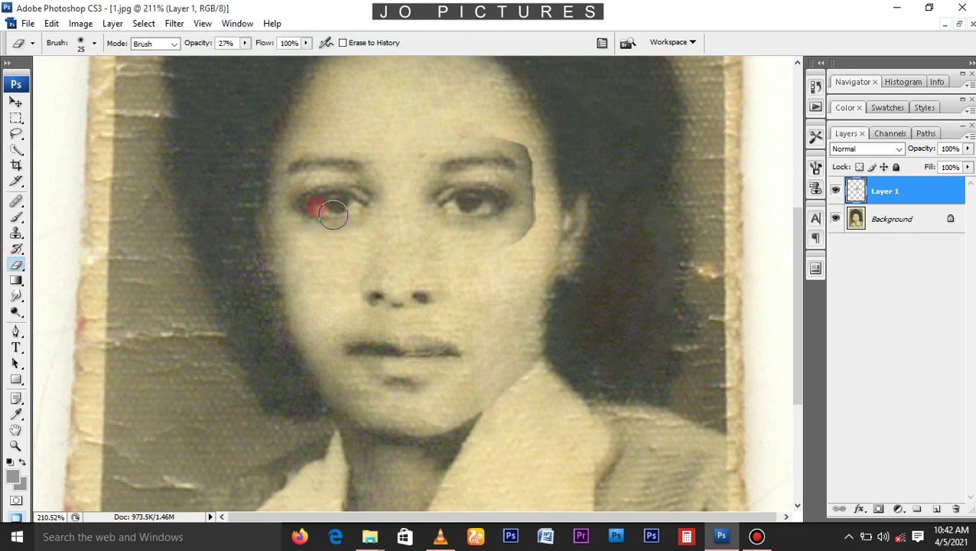
{"action": "right_click", "coordinate": [438, 172]}
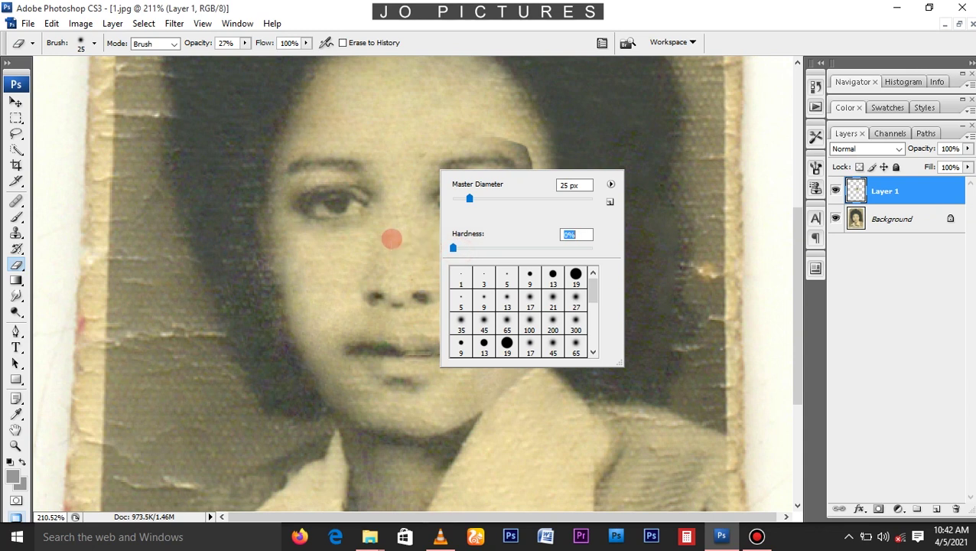
{"action": "key", "text": "Return"}
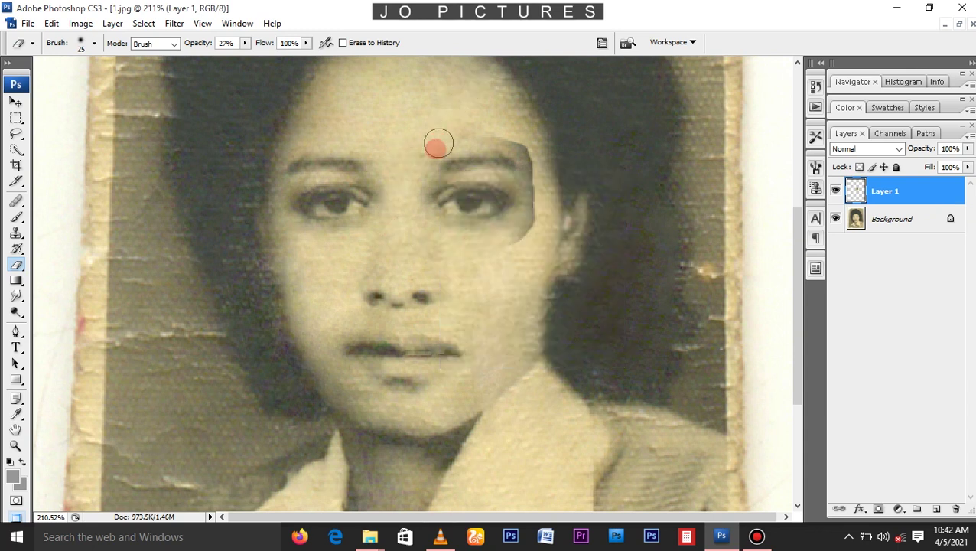
{"action": "scroll", "coordinate": [450, 143], "scroll_direction": "up", "scroll_amount": 2}
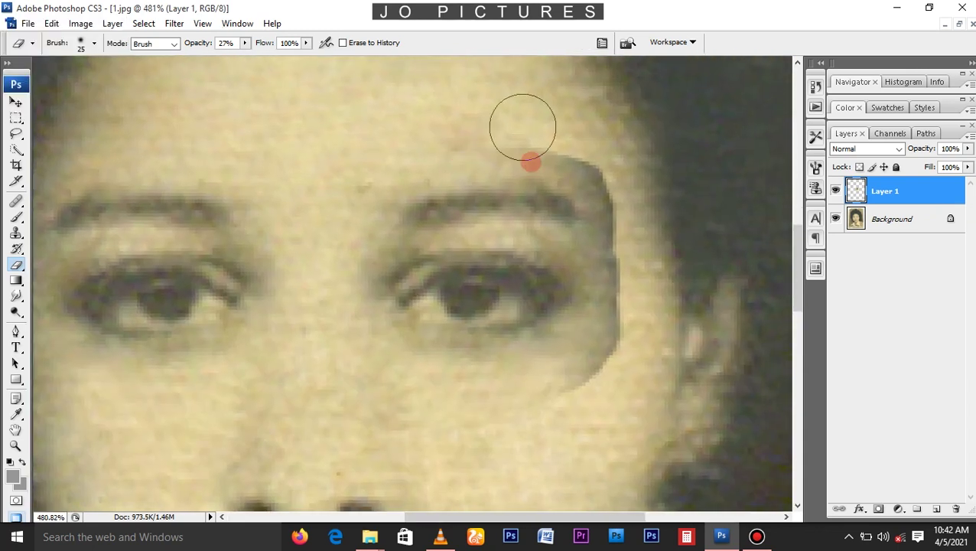
{"action": "mouse_move", "coordinate": [523, 143]}
{"action": "left_mouse_down"}
{"action": "mouse_move", "coordinate": [542, 130]}
{"action": "mouse_move", "coordinate": [608, 339]}
{"action": "mouse_move", "coordinate": [414, 382]}
{"action": "mouse_move", "coordinate": [342, 322]}
{"action": "mouse_move", "coordinate": [418, 408]}
{"action": "mouse_move", "coordinate": [356, 394]}
{"action": "mouse_move", "coordinate": [365, 371]}
{"action": "mouse_move", "coordinate": [549, 421]}
{"action": "mouse_move", "coordinate": [556, 393]}
{"action": "mouse_move", "coordinate": [343, 350]}
{"action": "left_mouse_up"}
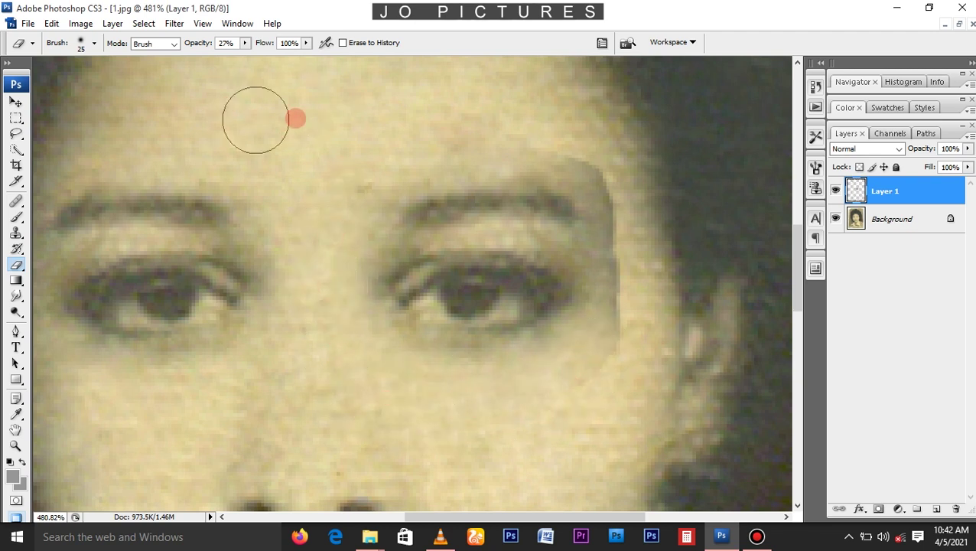
{"action": "left_click", "coordinate": [207, 44]}
{"action": "left_click_drag", "start_coordinate": [215, 46], "coordinate": [245, 40]}
{"action": "mouse_move", "coordinate": [638, 215]}
{"action": "left_mouse_down"}
{"action": "mouse_move", "coordinate": [575, 141]}
{"action": "mouse_move", "coordinate": [619, 342]}
{"action": "left_mouse_up"}
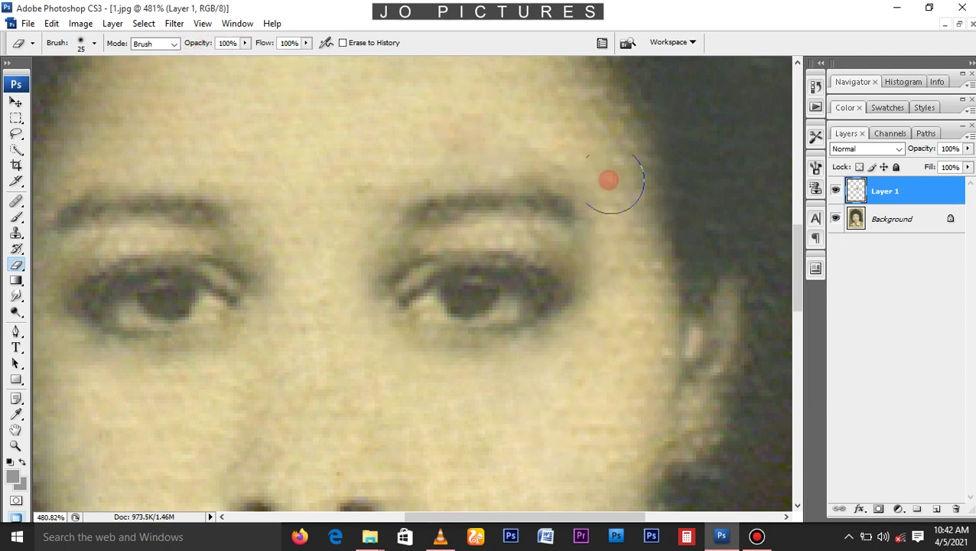
- Refine the edges with a size 20 eraser at 37% opacity, comparing Layer 1 hidden and shown
{"action": "key", "text": "bracketleft"}
{"action": "key", "text": "3"}
{"action": "key", "text": "7"}
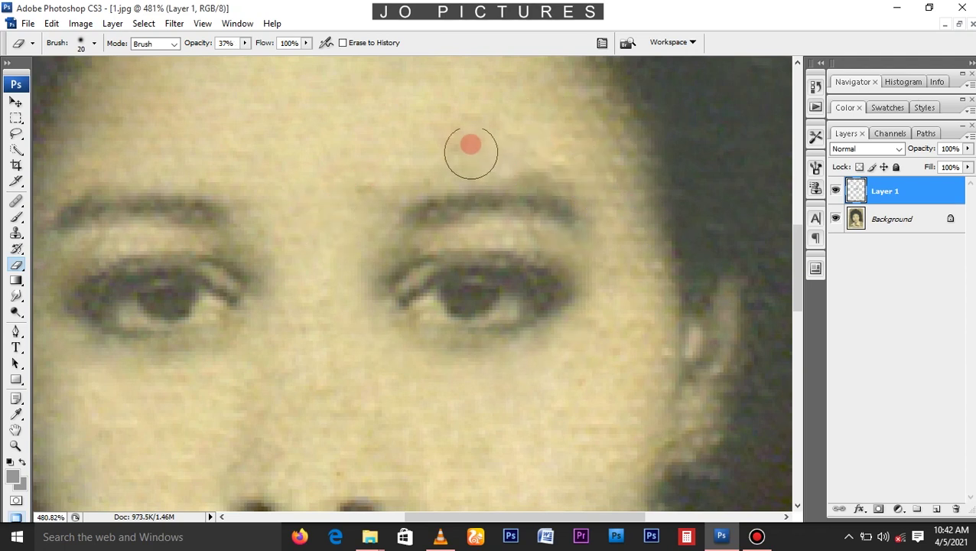
{"action": "scroll", "coordinate": [490, 230], "scroll_direction": "down", "scroll_amount": 5}
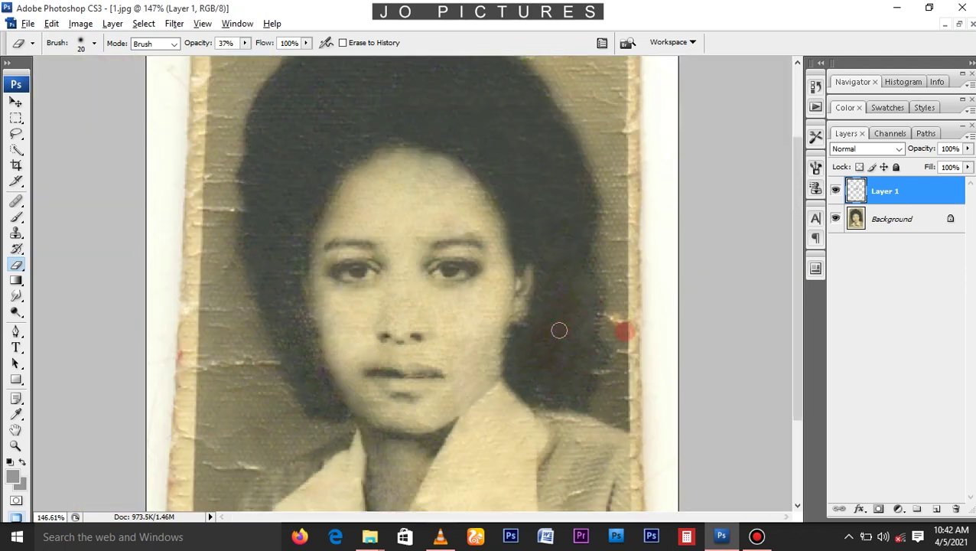
{"action": "left_click", "coordinate": [835, 191]}
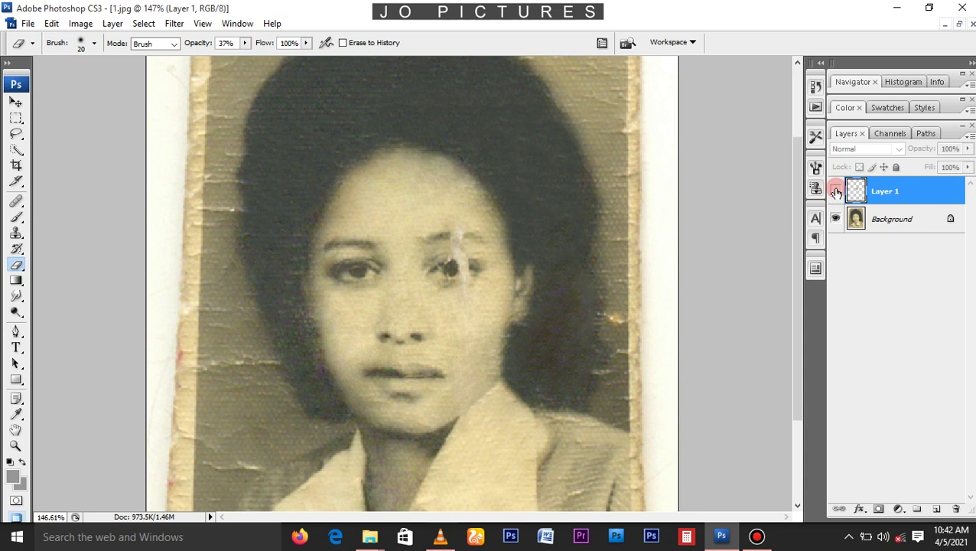
{"action": "left_click", "coordinate": [835, 191]}
{"action": "scroll", "coordinate": [469, 251], "scroll_direction": "up", "scroll_amount": 2}
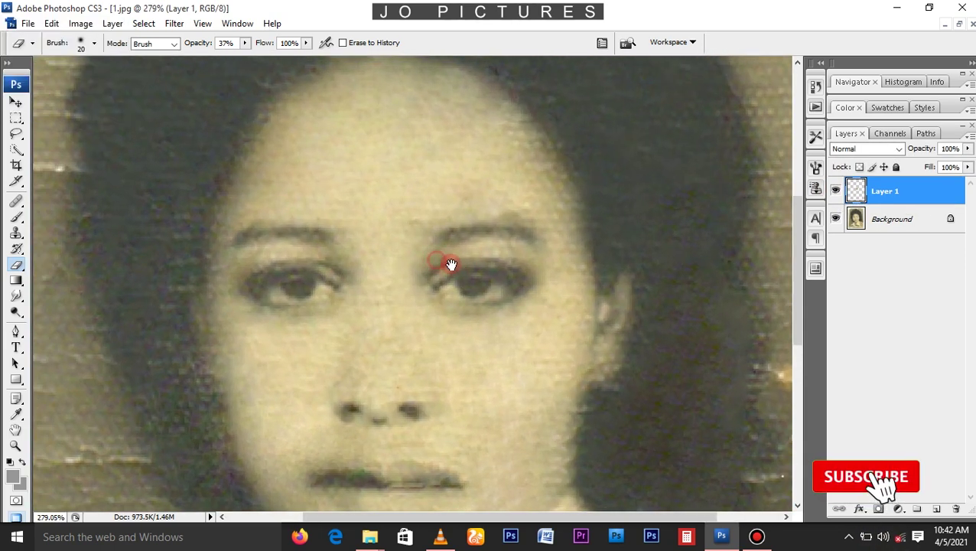
{"action": "key", "text": "v"}
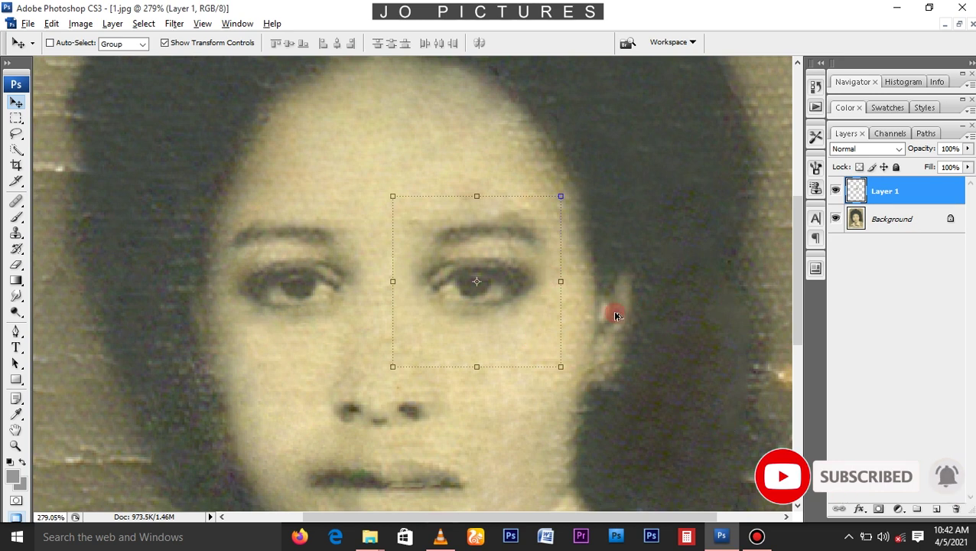
- Apply a Curves adjustment to the eye patch, lifting midpoint Input 125 to Output 131
{"action": "scroll", "coordinate": [616, 315], "scroll_direction": "down", "scroll_amount": 2}
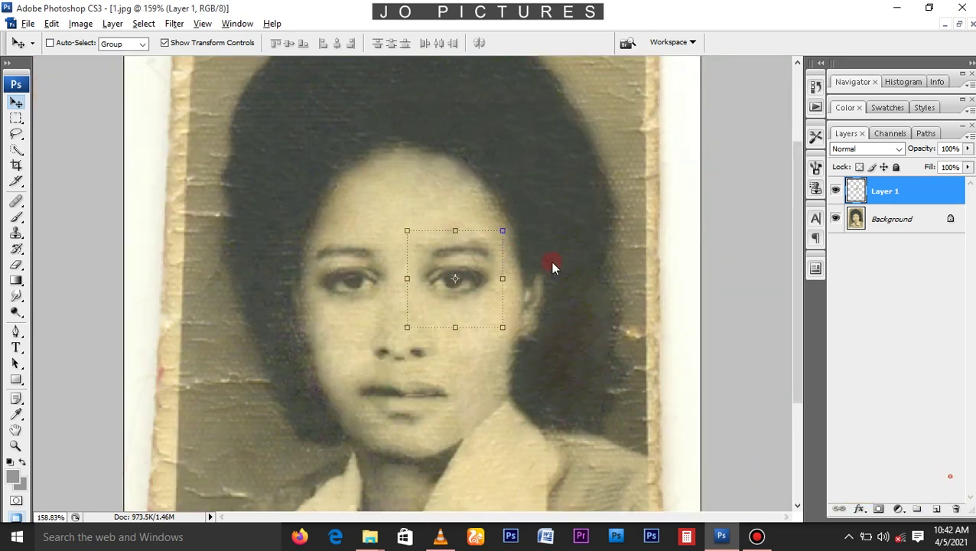
{"action": "scroll", "coordinate": [521, 261], "scroll_direction": "up", "scroll_amount": 2}
{"action": "scroll", "coordinate": [482, 268], "scroll_direction": "up", "scroll_amount": 1}
{"action": "scroll", "coordinate": [459, 260], "scroll_direction": "down", "scroll_amount": 1}
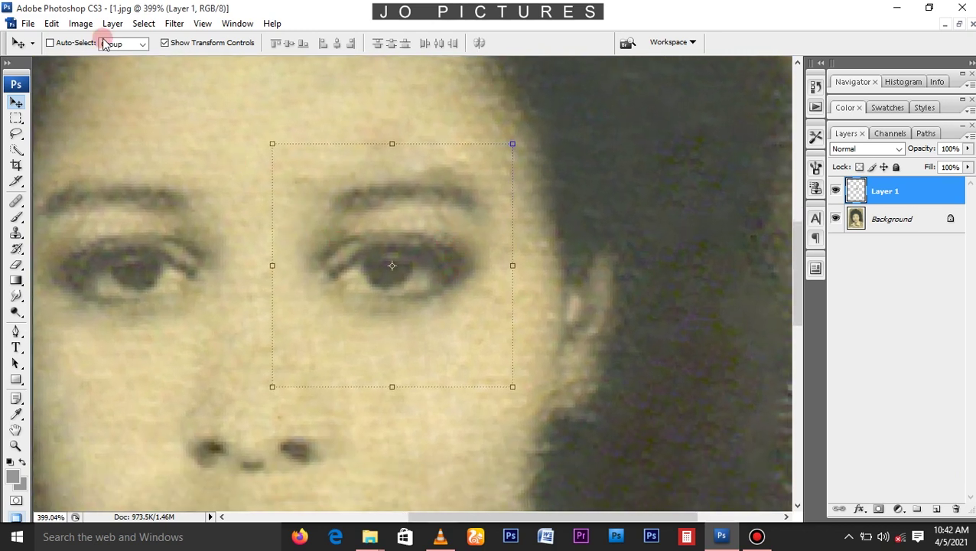
{"action": "left_click", "coordinate": [79, 25]}
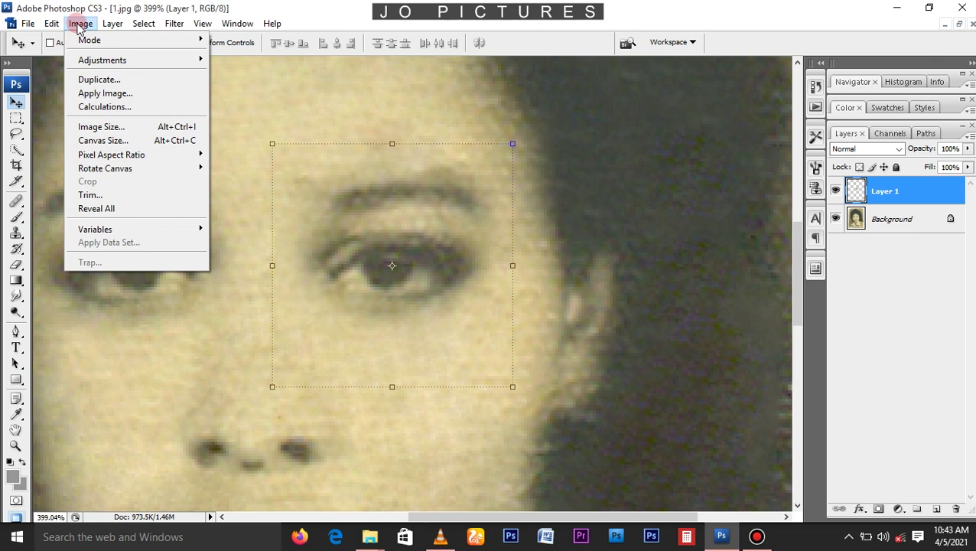
{"action": "left_click", "coordinate": [115, 59]}
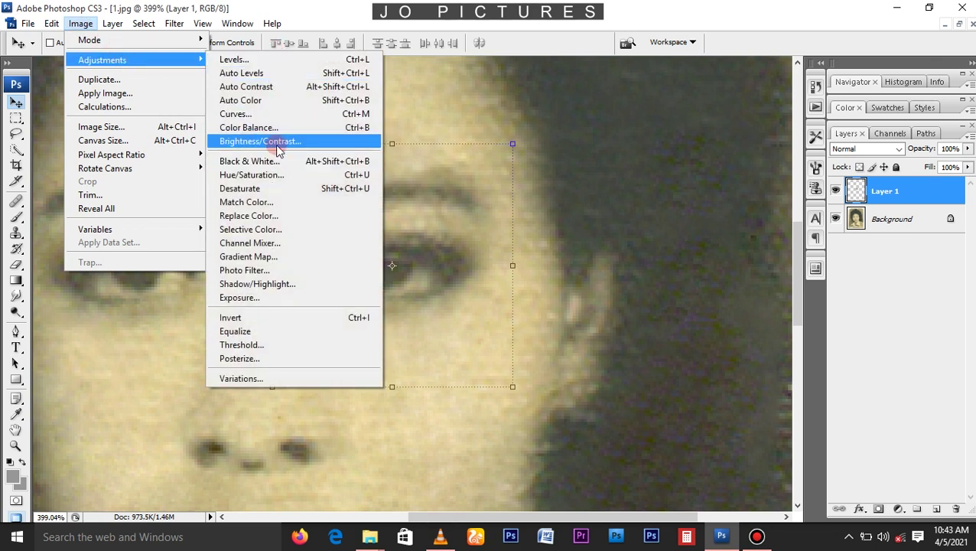
{"action": "left_click", "coordinate": [247, 117]}
{"action": "left_click_drag", "start_coordinate": [622, 149], "coordinate": [650, 149]}
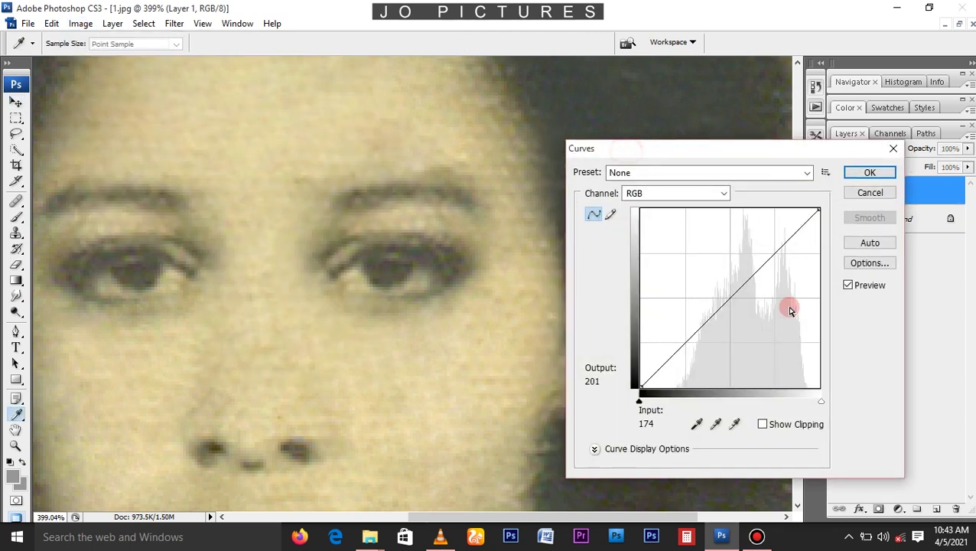
{"action": "left_click", "coordinate": [727, 294]}
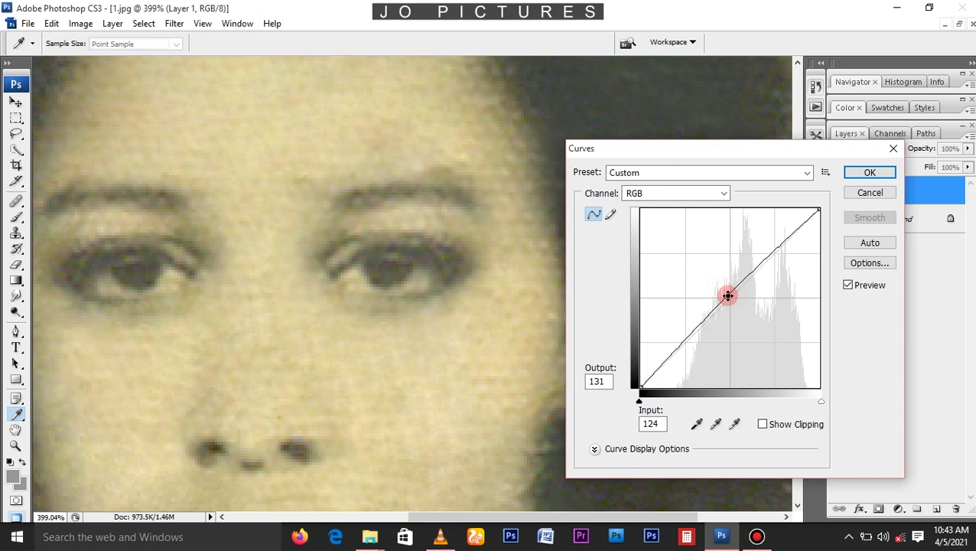
{"action": "left_click_drag", "start_coordinate": [730, 324], "coordinate": [729, 313]}
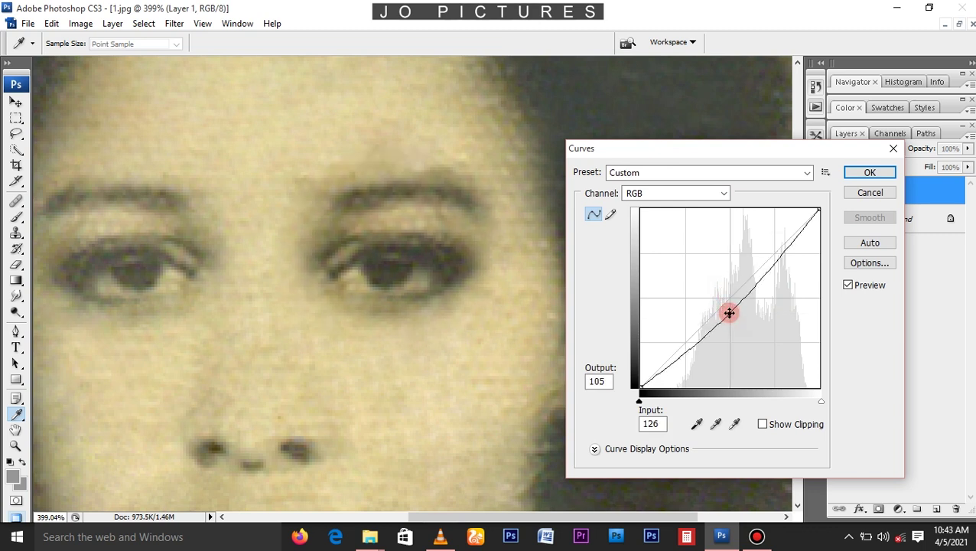
{"action": "left_click_drag", "start_coordinate": [729, 293], "coordinate": [729, 296]}
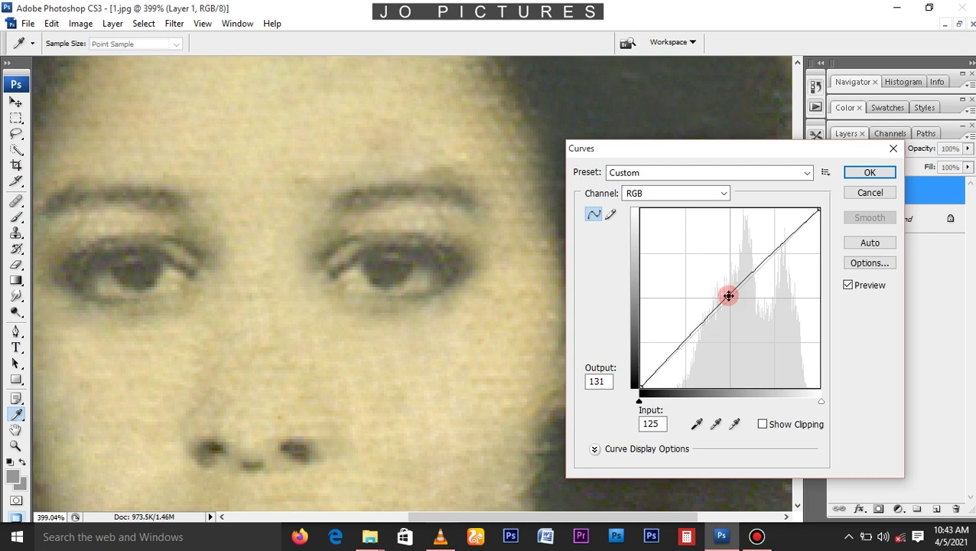
{"action": "left_click", "coordinate": [855, 174]}
{"action": "key", "text": "v"}
{"action": "scroll", "coordinate": [442, 178], "scroll_direction": "down", "scroll_amount": 2}
{"action": "scroll", "coordinate": [514, 250], "scroll_direction": "down", "scroll_amount": 2}
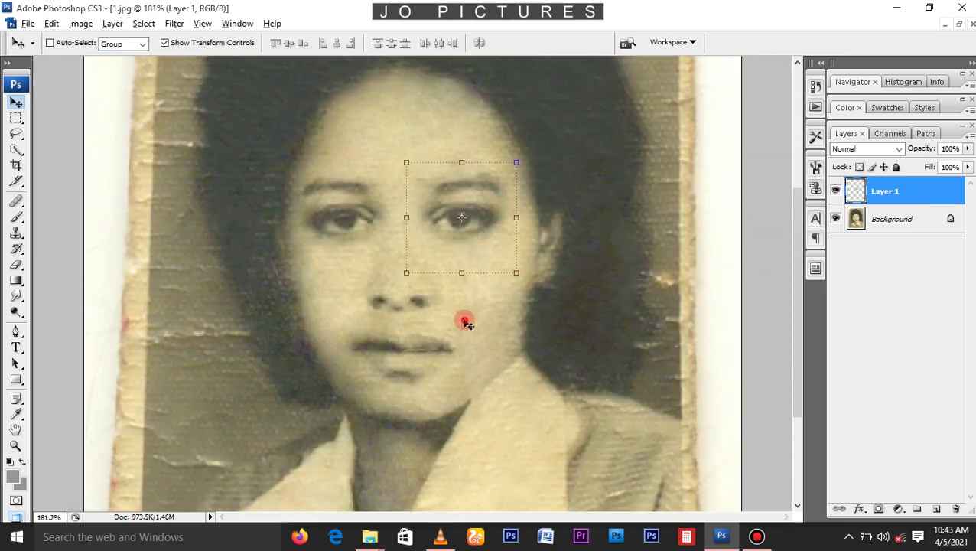
- Fit the portrait in the window and flatten Layer 1 into the Background
{"action": "key", "text": "ctrl+0"}
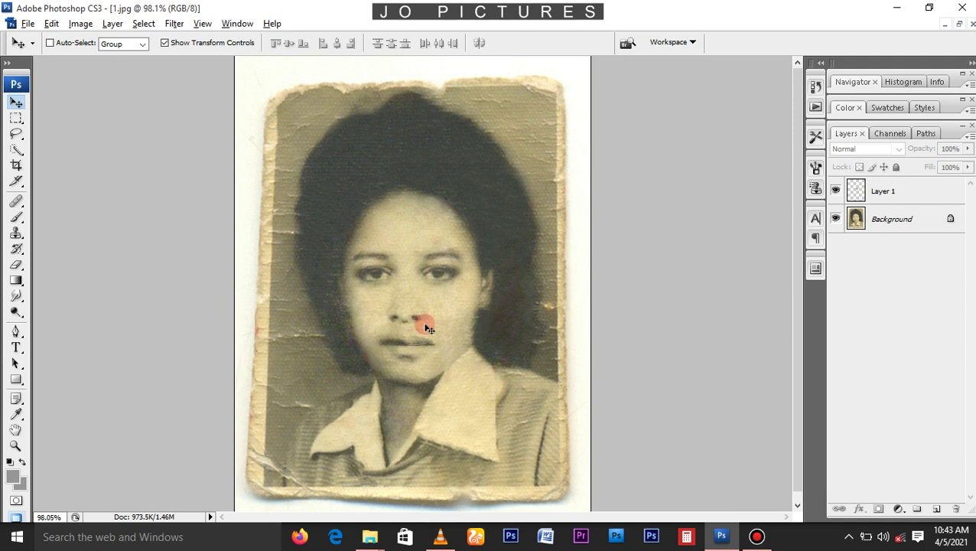
{"action": "scroll", "coordinate": [557, 284], "scroll_direction": "up", "scroll_amount": 1}
{"action": "left_click", "coordinate": [884, 201]}
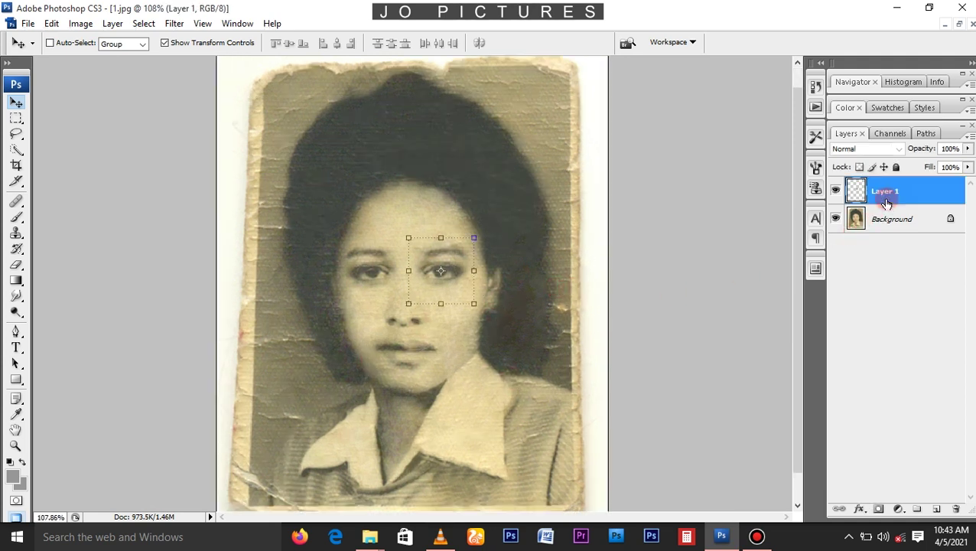
{"action": "right_click", "coordinate": [896, 195]}
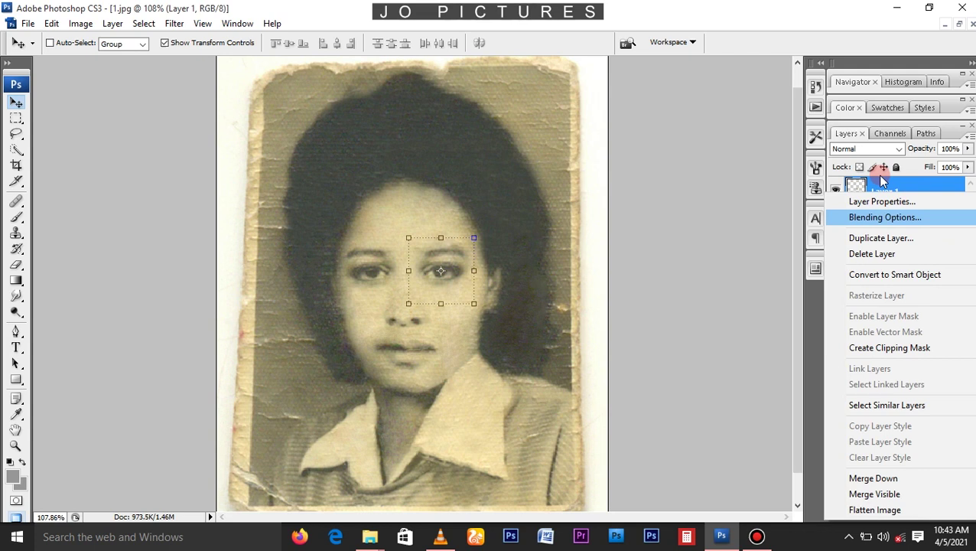
{"action": "left_click", "coordinate": [861, 497]}
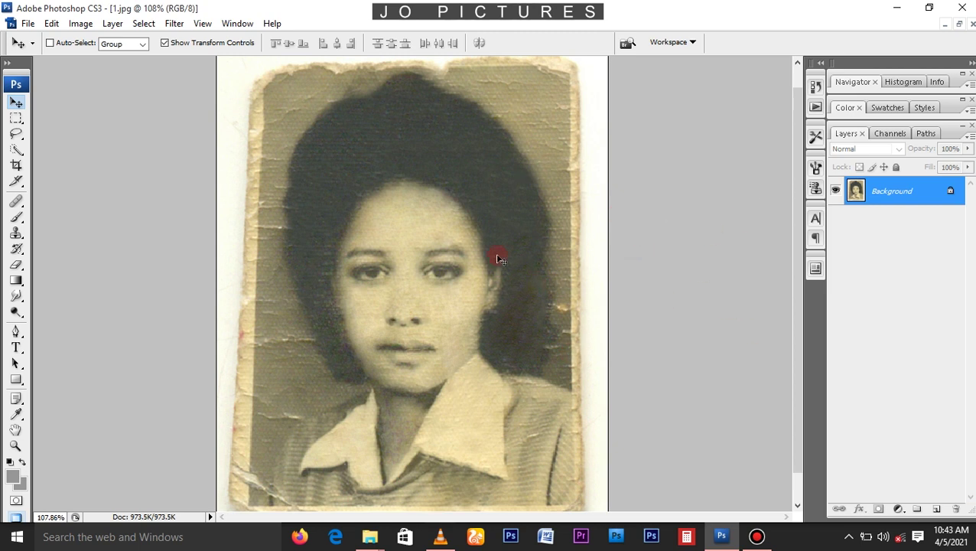
- Clone over the light diagonal streak near the bottom-left corner with a smaller brush
{"action": "key", "text": "s"}
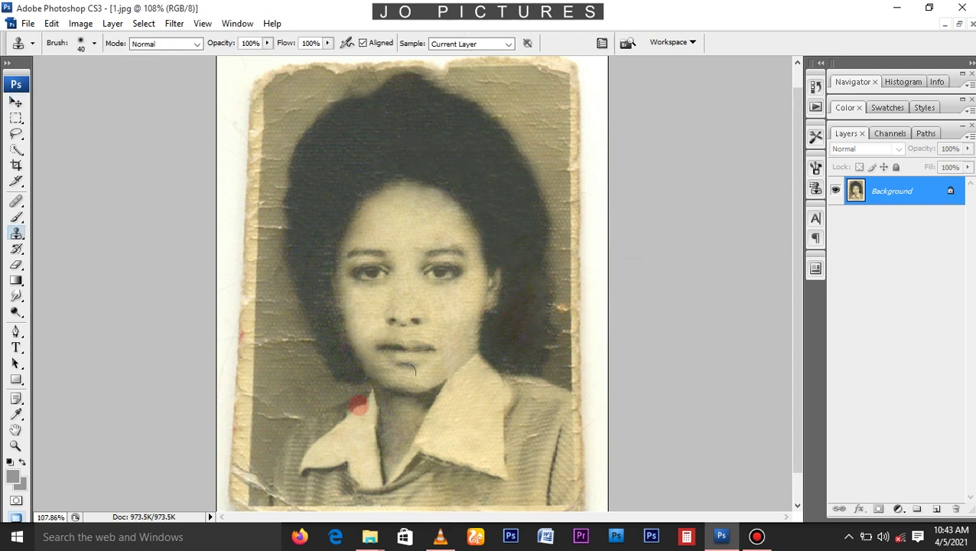
{"action": "scroll", "coordinate": [279, 465], "scroll_direction": "up", "scroll_amount": 2}
{"action": "scroll", "coordinate": [246, 417], "scroll_direction": "up", "scroll_amount": 2}
{"action": "scroll", "coordinate": [253, 406], "scroll_direction": "up", "scroll_amount": 1}
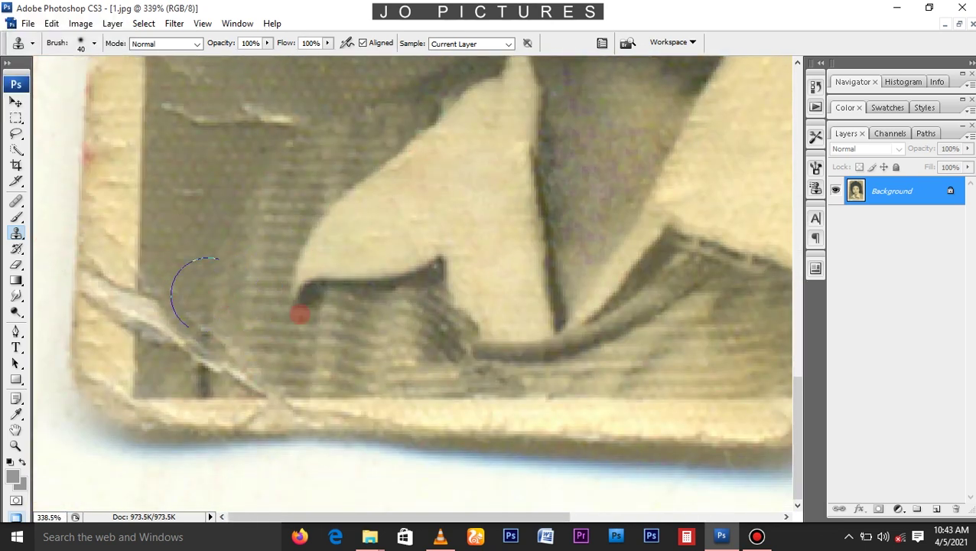
{"action": "key", "text": "bracketleft"}
{"action": "key", "text": "bracketleft"}
{"action": "mouse_move", "coordinate": [211, 312]}
{"action": "left_mouse_down"}
{"action": "mouse_move", "coordinate": [218, 376]}
{"action": "mouse_move", "coordinate": [309, 392]}
{"action": "left_mouse_up"}
{"action": "left_click_drag", "start_coordinate": [178, 355], "coordinate": [337, 402]}
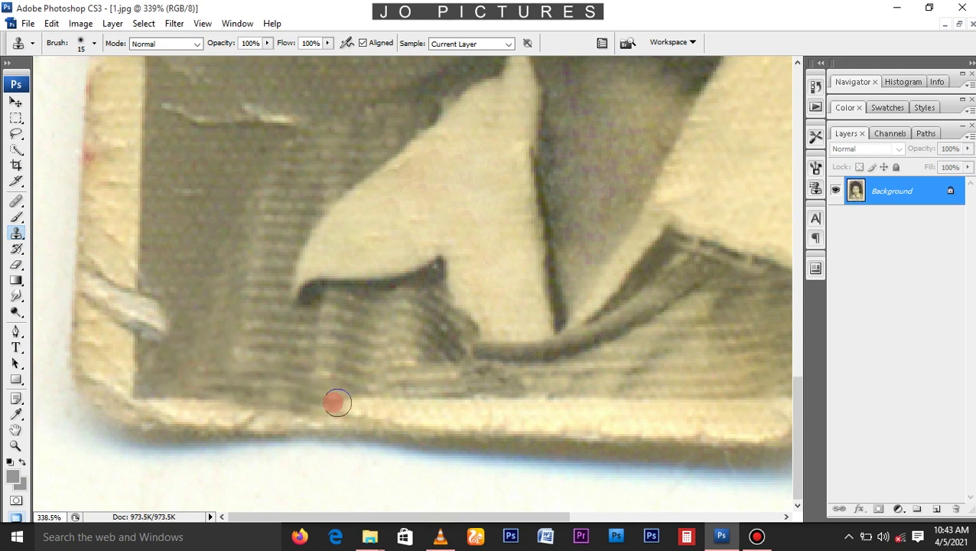
- With a size-30 brush, sample below the collar and clone dark hair over the hair's lower-edge blemish
{"action": "scroll", "coordinate": [251, 360], "scroll_direction": "up", "scroll_amount": 5}
{"action": "key", "text": "bracketright"}
{"action": "key", "text": "bracketright"}
{"action": "key", "text": "bracketright"}
{"action": "scroll", "coordinate": [529, 398], "scroll_direction": "up", "scroll_amount": 2}
{"action": "left_click", "coordinate": [559, 264], "text": "alt"}
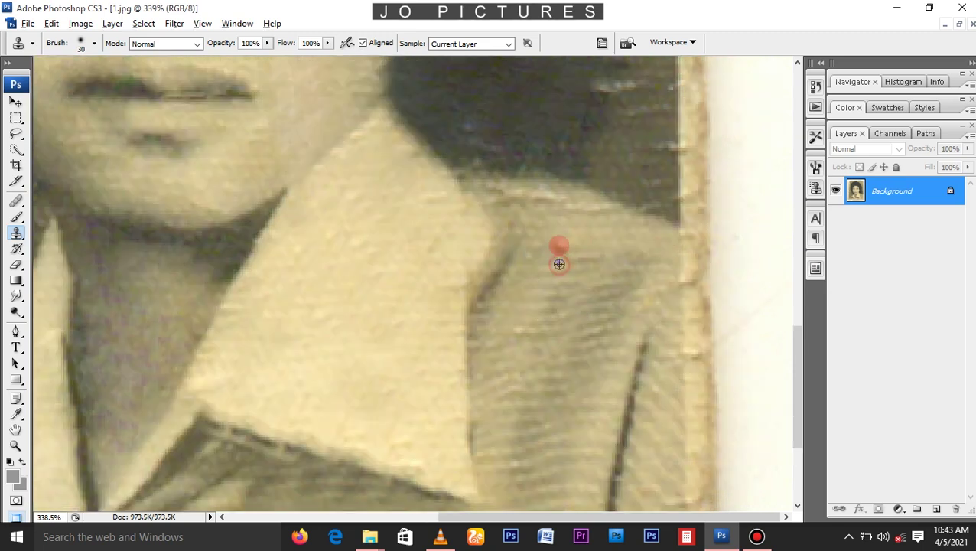
{"action": "scroll", "coordinate": [540, 266], "scroll_direction": "up", "scroll_amount": 2}
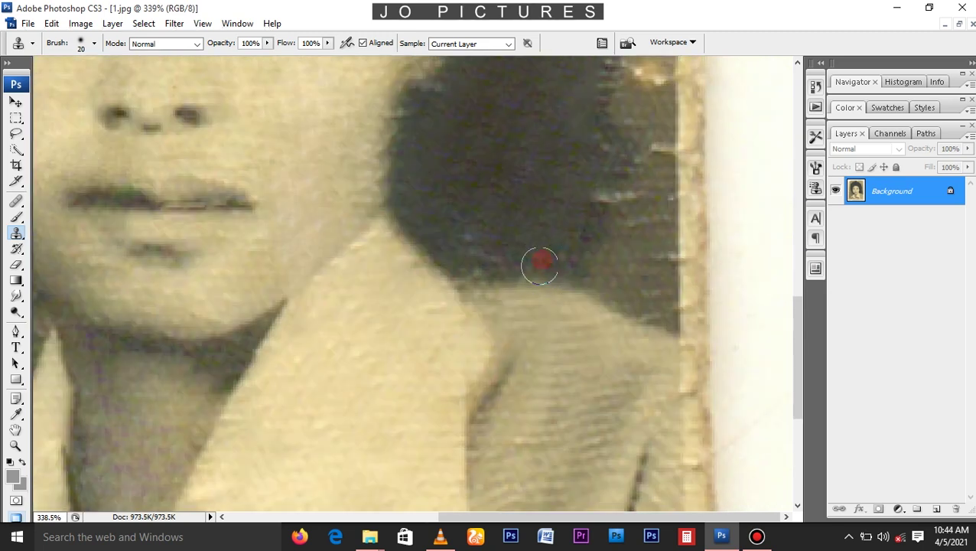
{"action": "mouse_move", "coordinate": [558, 261]}
{"action": "left_mouse_down"}
{"action": "mouse_move", "coordinate": [523, 265]}
{"action": "mouse_move", "coordinate": [478, 232]}
{"action": "left_mouse_up"}
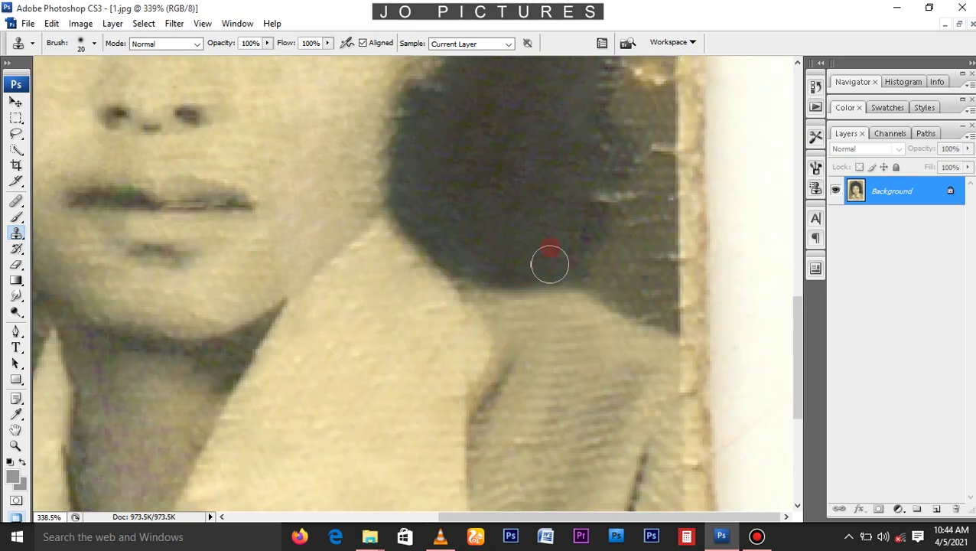
{"action": "scroll", "coordinate": [585, 280], "scroll_direction": "up", "scroll_amount": 1}
{"action": "scroll", "coordinate": [570, 320], "scroll_direction": "up", "scroll_amount": 1}
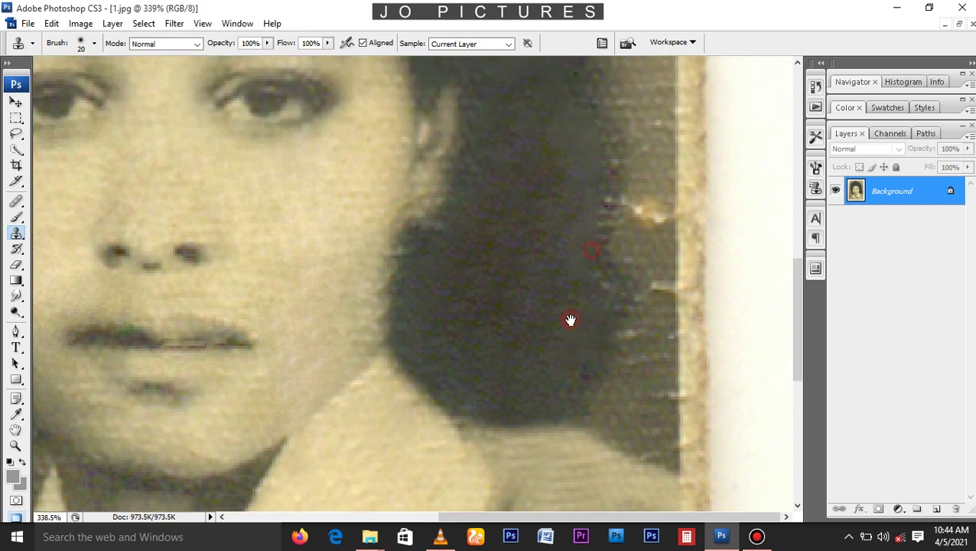
{"action": "key", "text": "bracketright"}
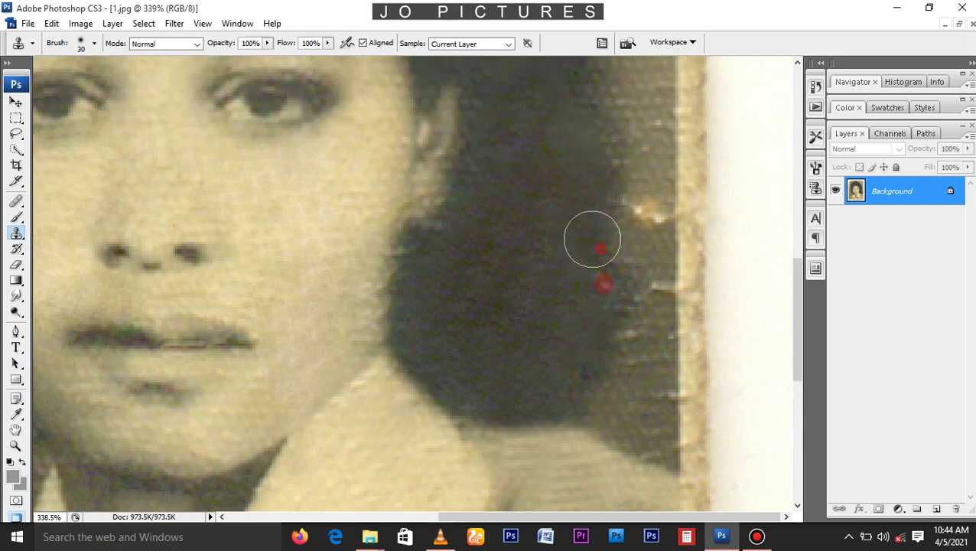
- Zoom out to view the whole photo
{"action": "scroll", "coordinate": [602, 230], "scroll_direction": "up", "scroll_amount": 1}
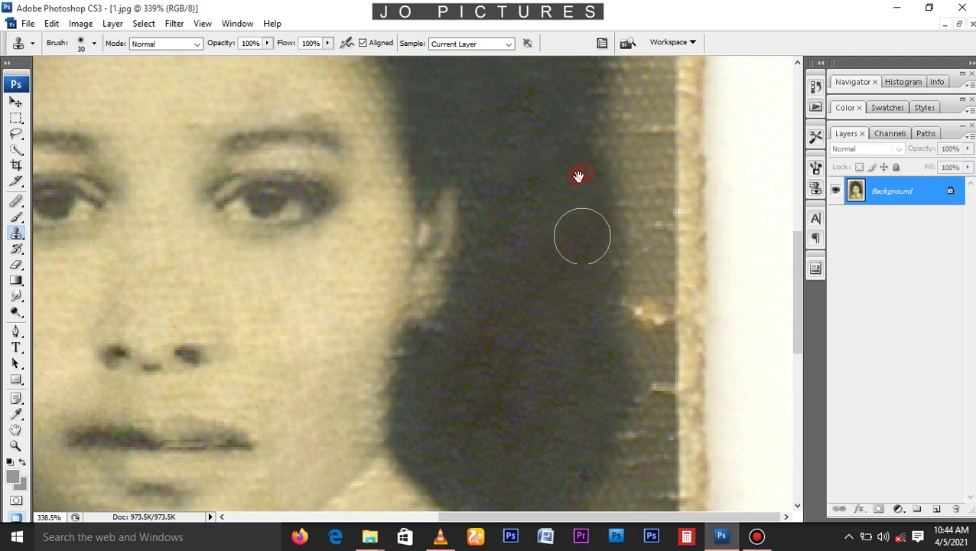
{"action": "scroll", "coordinate": [563, 241], "scroll_direction": "up", "scroll_amount": 2}
{"action": "scroll", "coordinate": [551, 260], "scroll_direction": "up", "scroll_amount": 1}
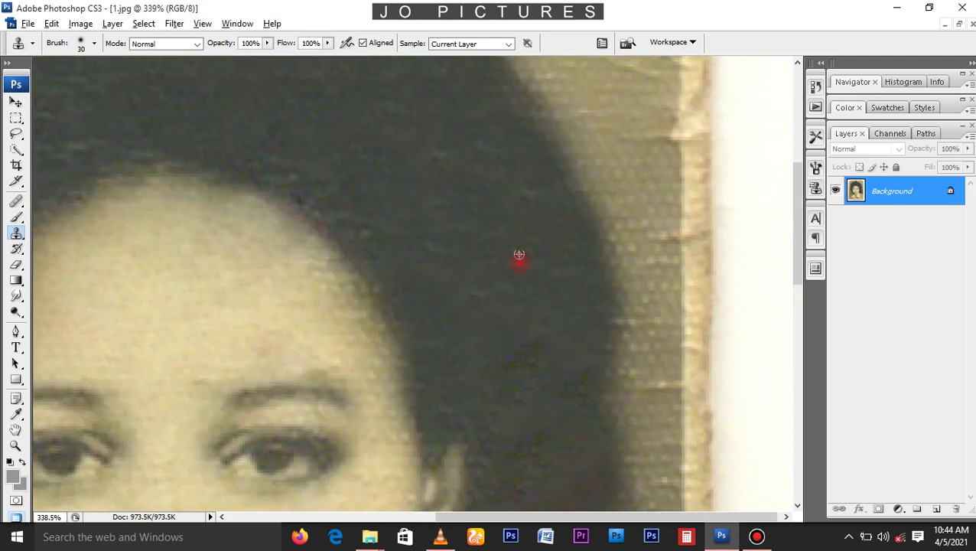
{"action": "scroll", "coordinate": [510, 321], "scroll_direction": "up", "scroll_amount": 2}
{"action": "scroll", "coordinate": [429, 222], "scroll_direction": "down", "scroll_amount": 2}
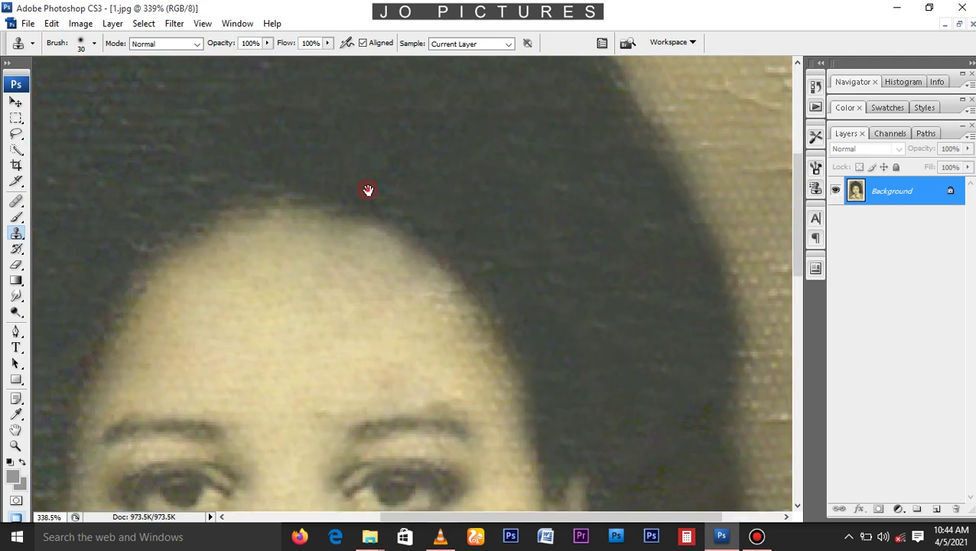
{"action": "scroll", "coordinate": [422, 212], "scroll_direction": "down", "scroll_amount": 2}
{"action": "scroll", "coordinate": [421, 212], "scroll_direction": "down", "scroll_amount": 1}
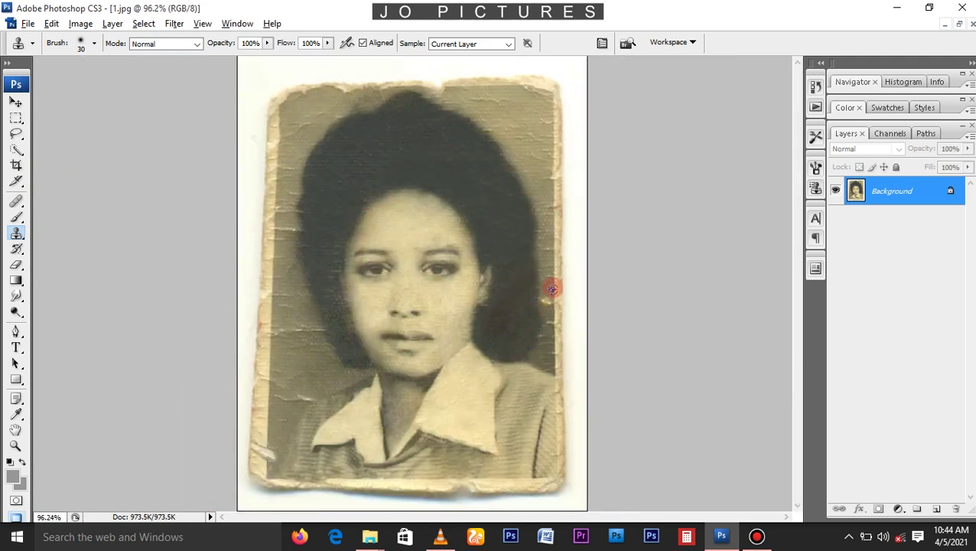
{"action": "scroll", "coordinate": [543, 225], "scroll_direction": "down", "scroll_amount": 1}
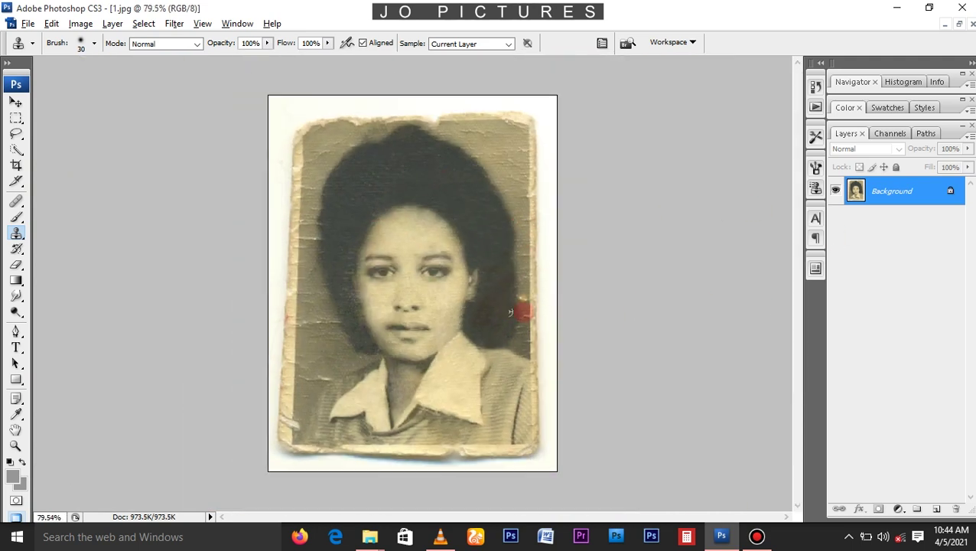
- Convert the Background into an editable layer named Layer 0 via the New Layer dialog
{"action": "double_click", "coordinate": [931, 195]}
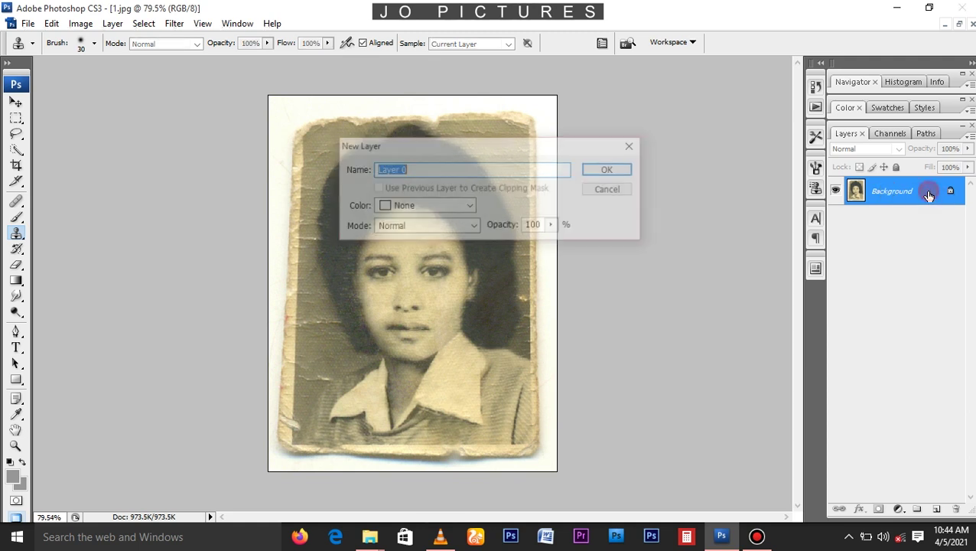
{"action": "left_click", "coordinate": [605, 170]}
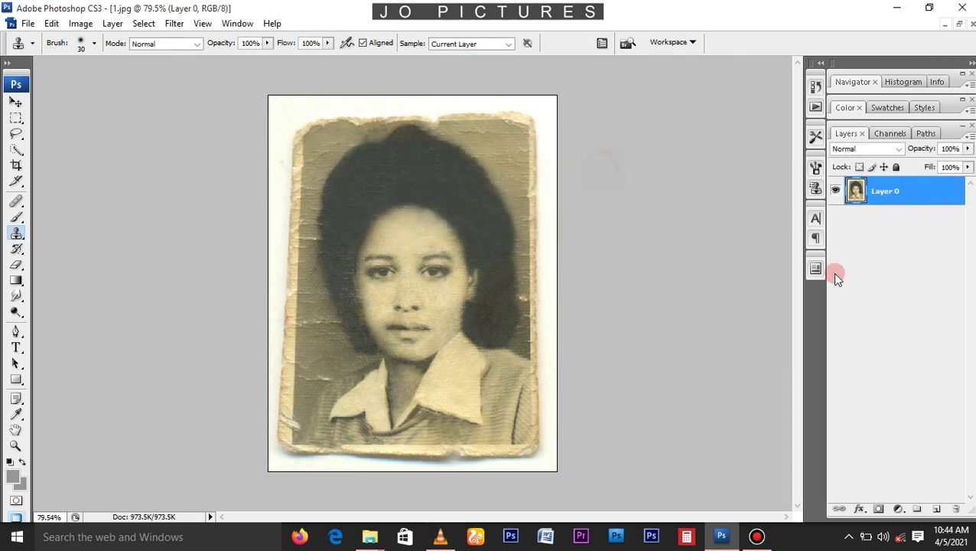
{"action": "left_click", "coordinate": [131, 185]}
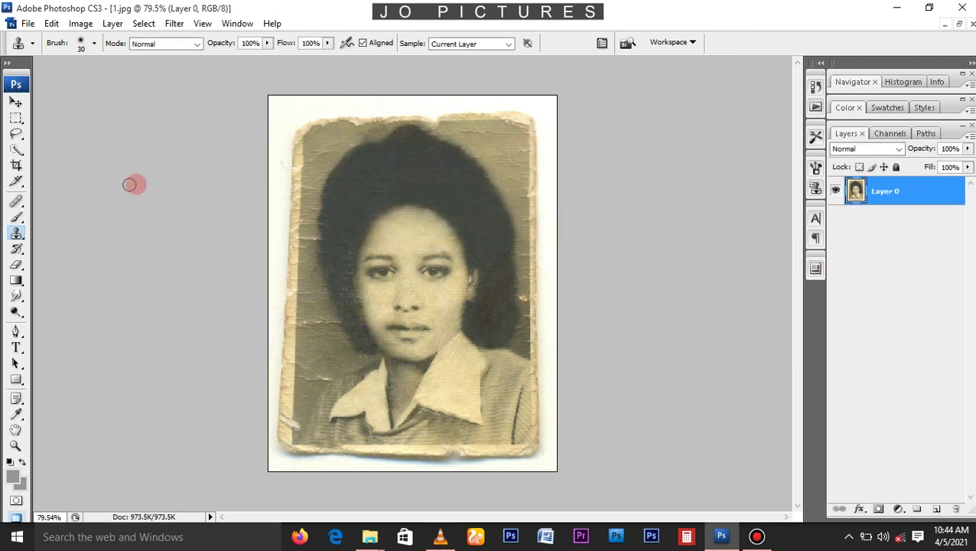
{"action": "left_click", "coordinate": [15, 101]}
{"action": "left_click", "coordinate": [310, 181]}
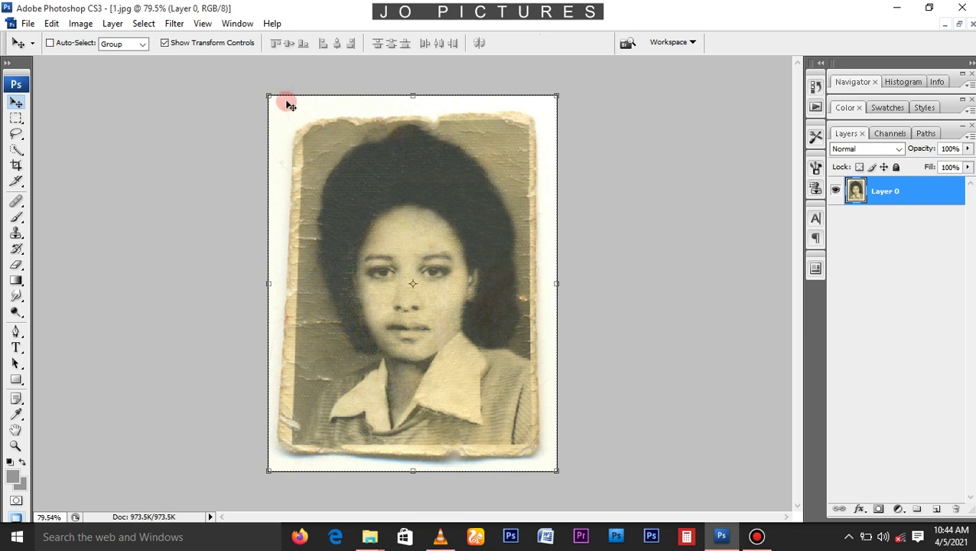
- Turn on Show Transform Controls and enlarge the photo from its bottom-right and upper-left corners
{"action": "left_click", "coordinate": [165, 44]}
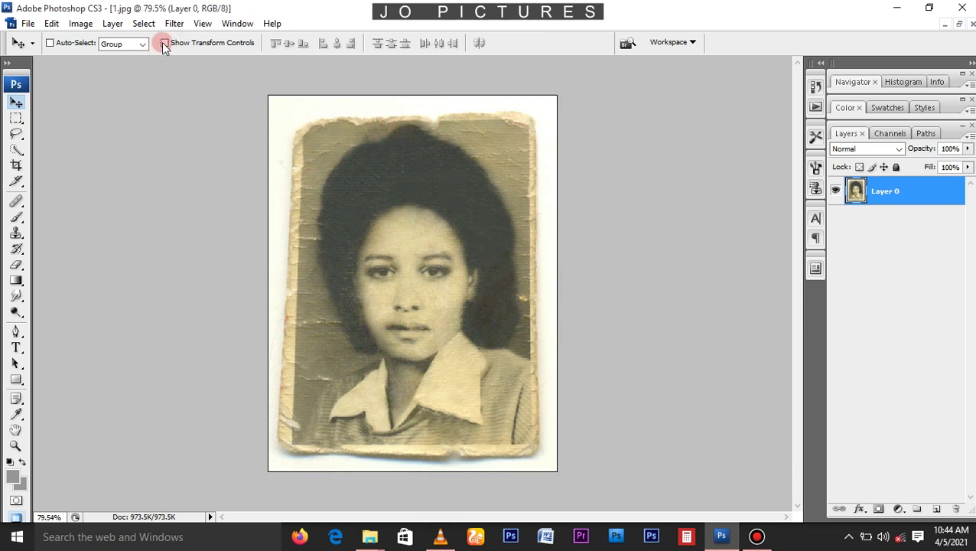
{"action": "left_click", "coordinate": [163, 44]}
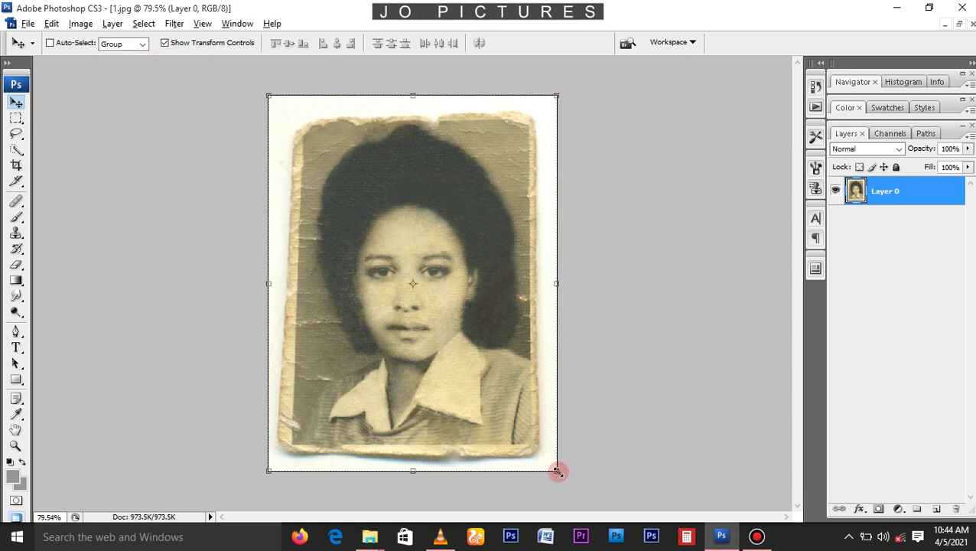
{"action": "left_click_drag", "start_coordinate": [557, 472], "coordinate": [593, 482]}
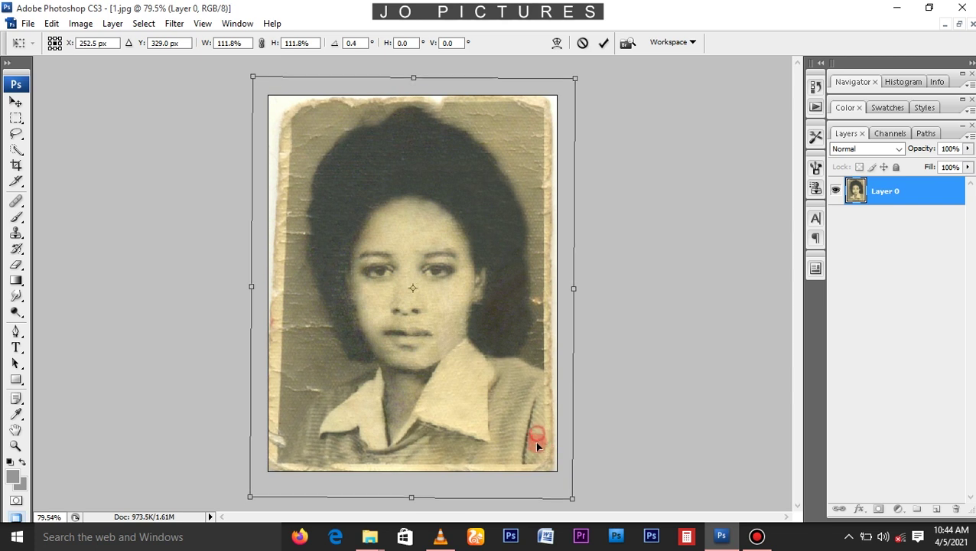
{"action": "key", "text": "Return"}
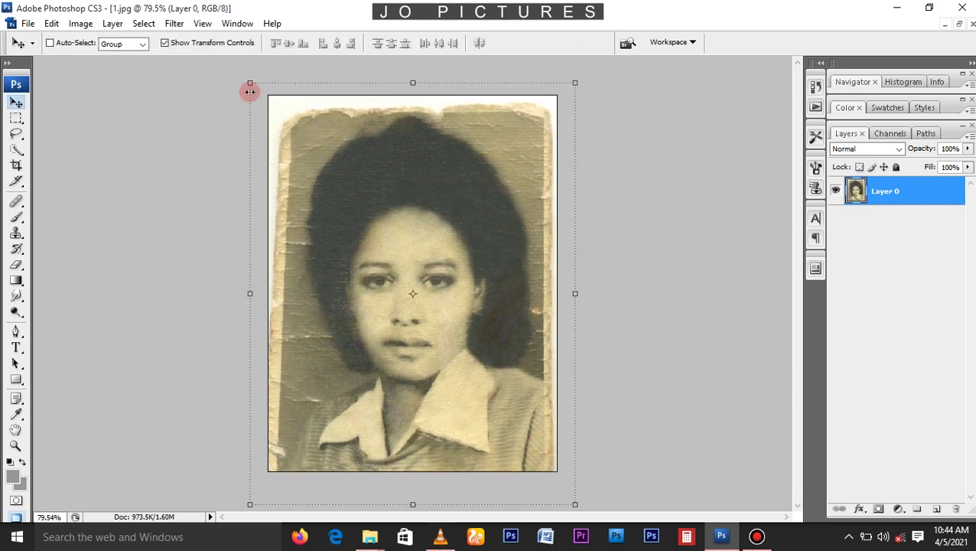
{"action": "left_click_drag", "start_coordinate": [249, 88], "coordinate": [238, 66]}
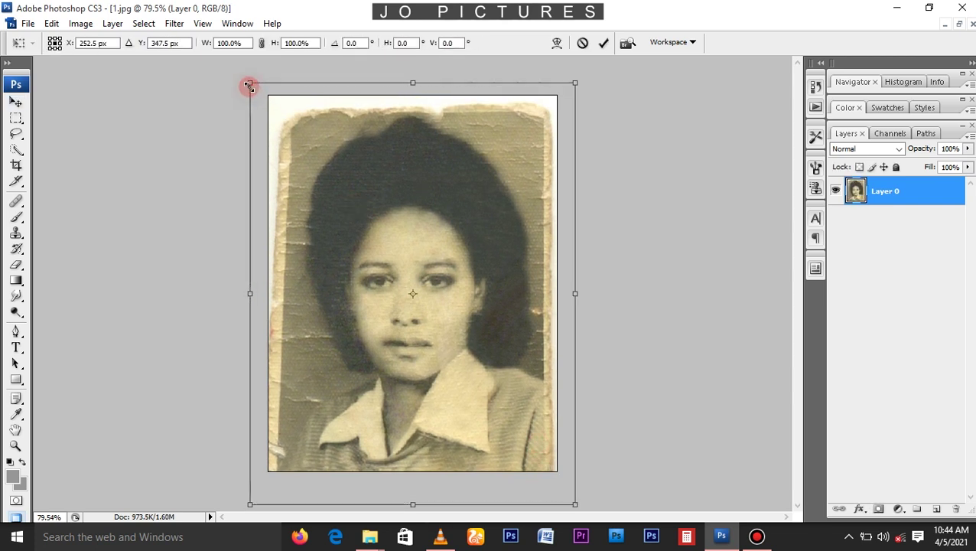
{"action": "key", "text": "Return"}
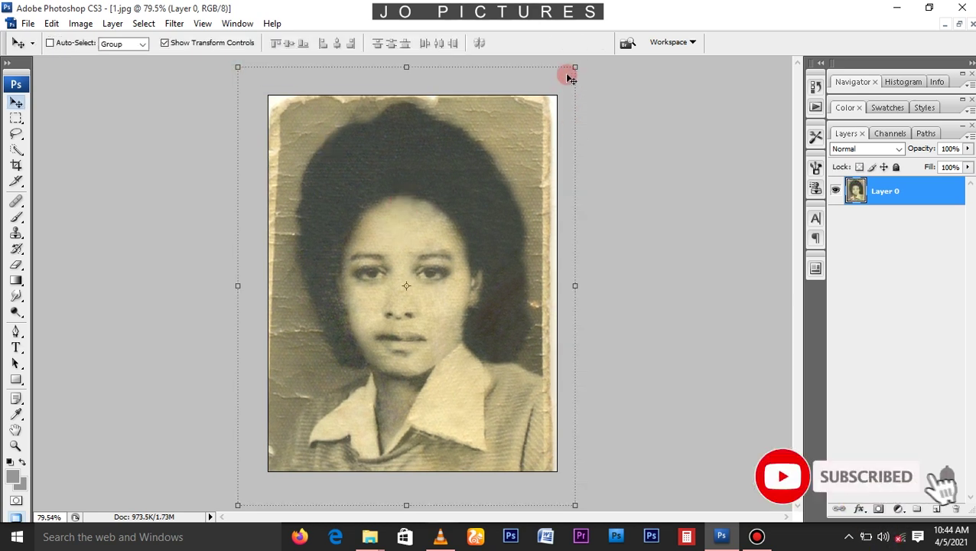
{"action": "left_click_drag", "start_coordinate": [574, 68], "coordinate": [573, 70]}
{"action": "double_click", "coordinate": [508, 128]}
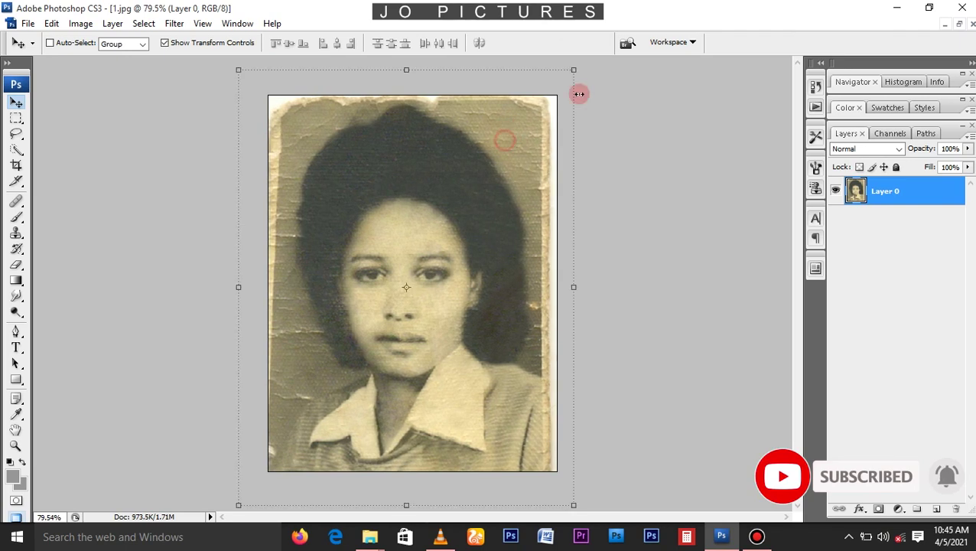
- Scale the layer proportionally with linked width and height at 115.6% and commit
{"action": "left_click_drag", "start_coordinate": [574, 73], "coordinate": [626, 60]}
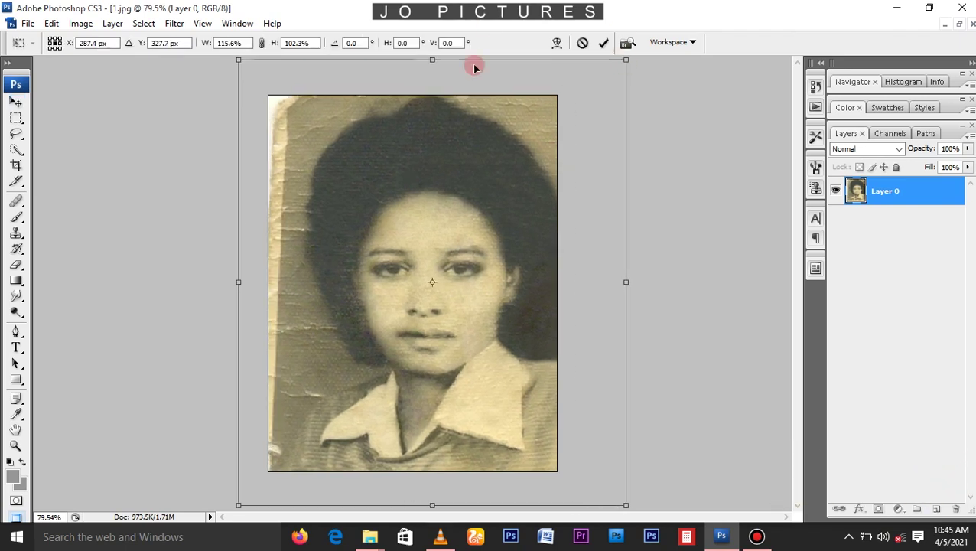
{"action": "left_click", "coordinate": [262, 43]}
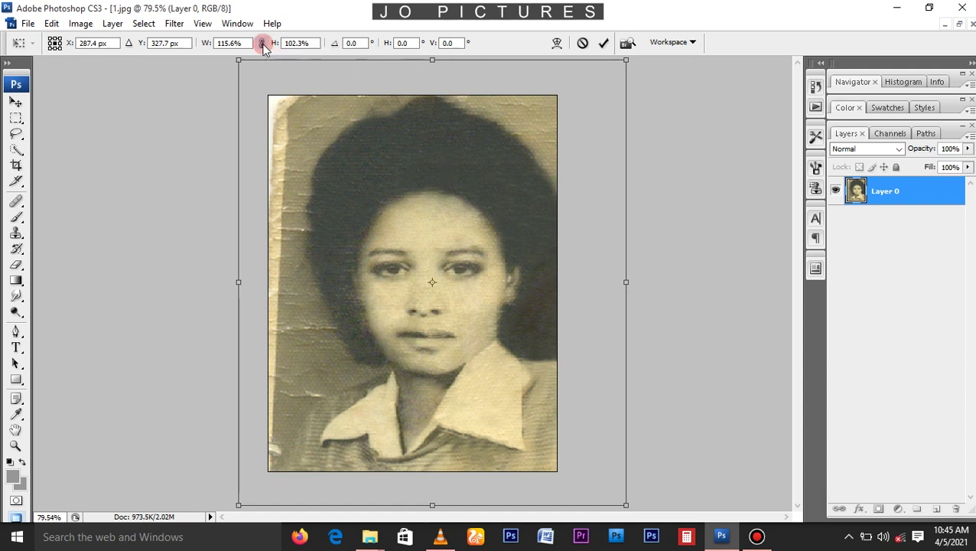
{"action": "left_click", "coordinate": [262, 44]}
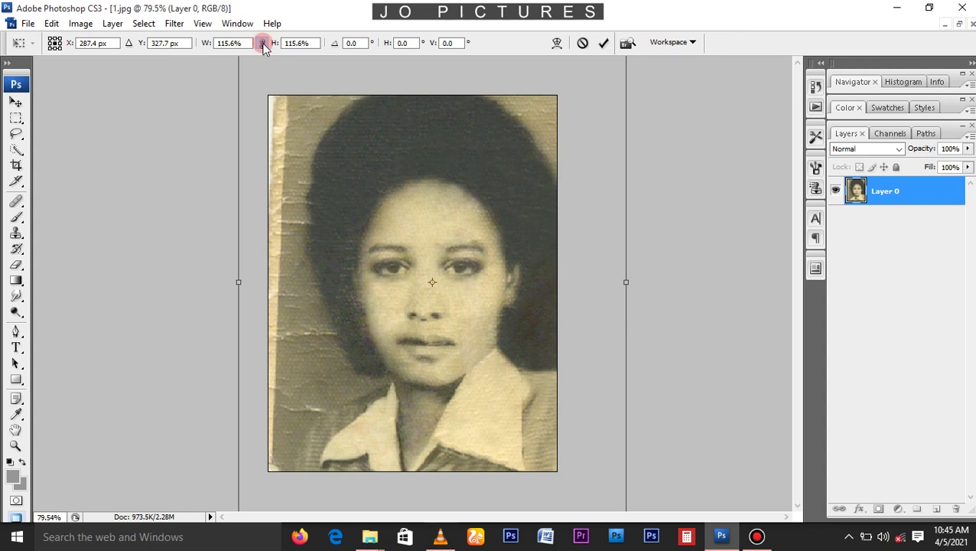
{"action": "left_click", "coordinate": [602, 43]}
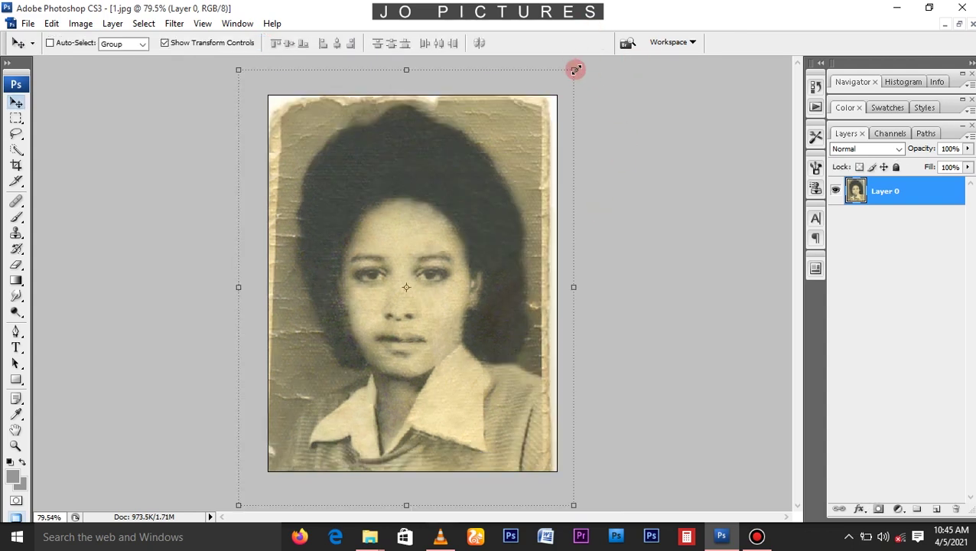
{"action": "left_click_drag", "start_coordinate": [576, 69], "coordinate": [582, 70]}
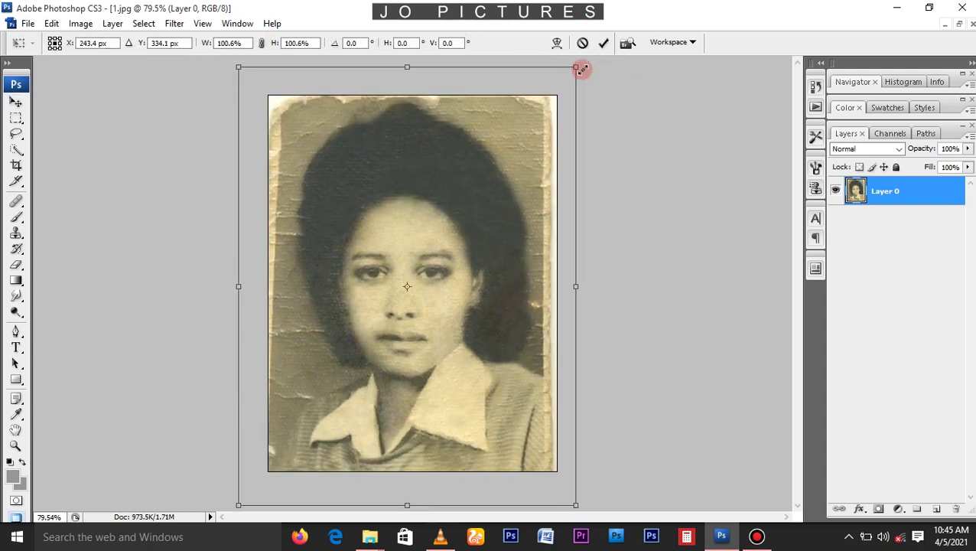
{"action": "double_click", "coordinate": [542, 157]}
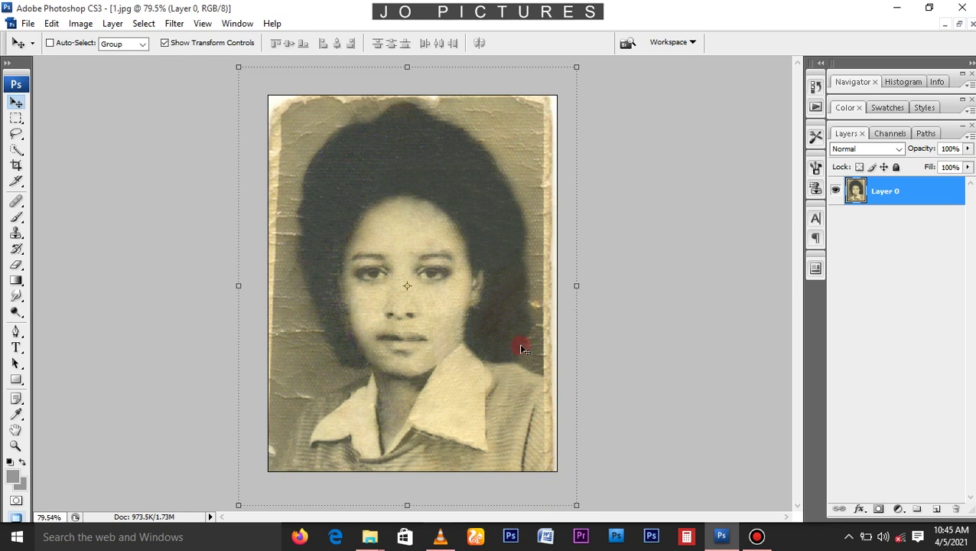
{"action": "key", "text": "m"}
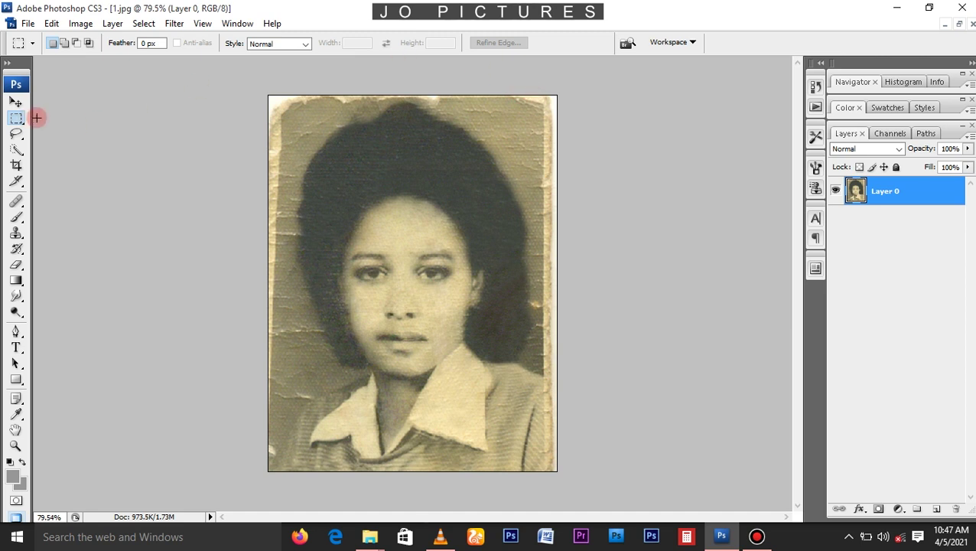
- Select the narrow strip along the photo's right edge and stretch it further right
{"action": "left_click_drag", "start_coordinate": [531, 76], "coordinate": [589, 486]}
{"action": "left_click", "coordinate": [16, 102]}
{"action": "left_click_drag", "start_coordinate": [556, 283], "coordinate": [584, 285]}
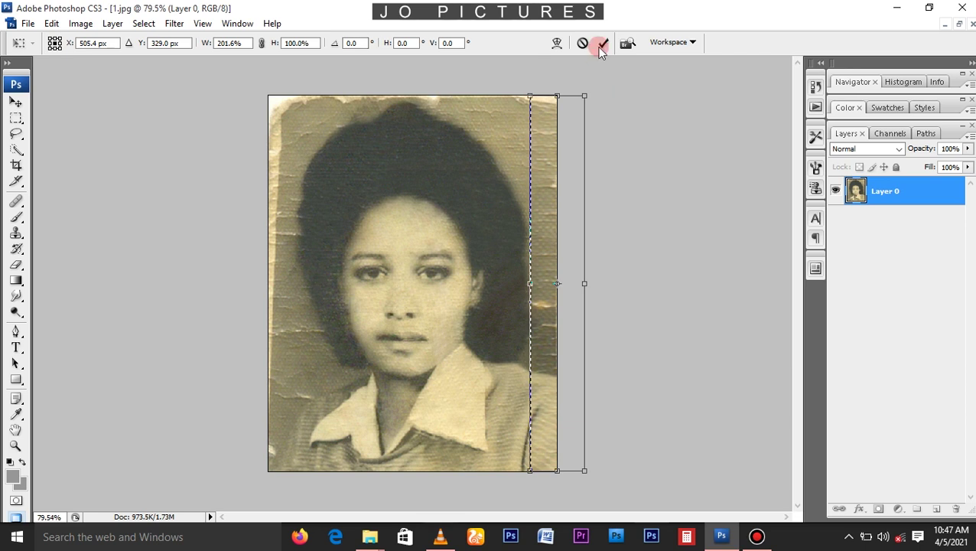
{"action": "double_click", "coordinate": [548, 157]}
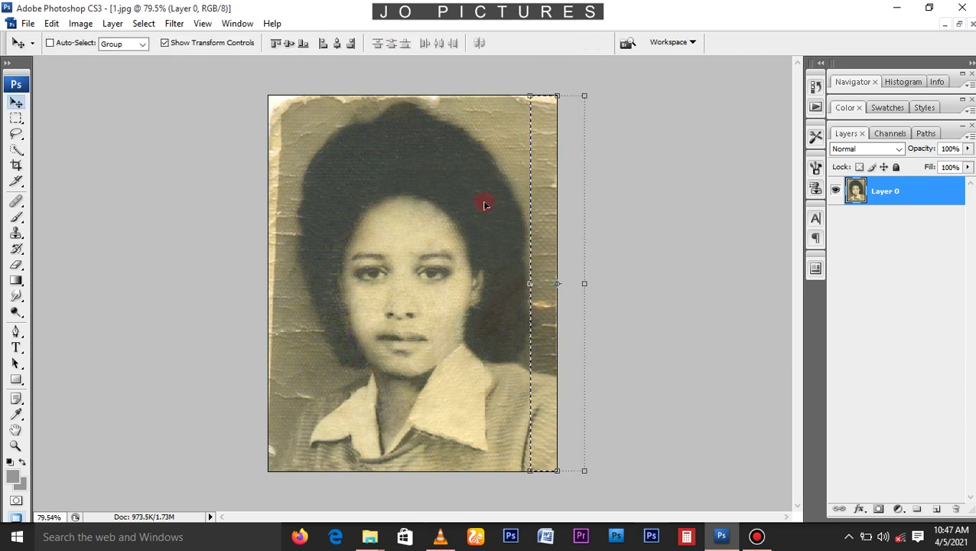
- Deselect the strip so nothing remains selected
{"action": "left_click", "coordinate": [21, 116]}
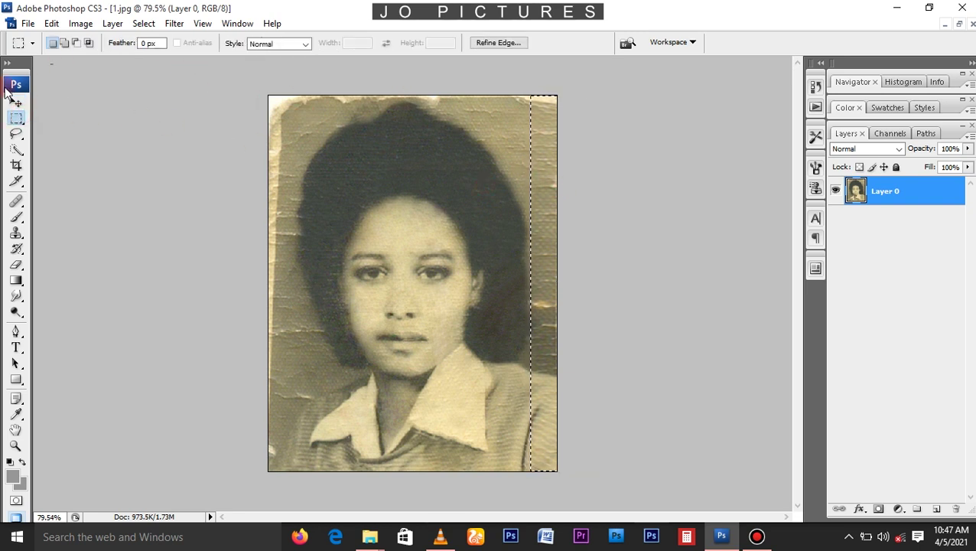
{"action": "right_click", "coordinate": [536, 125]}
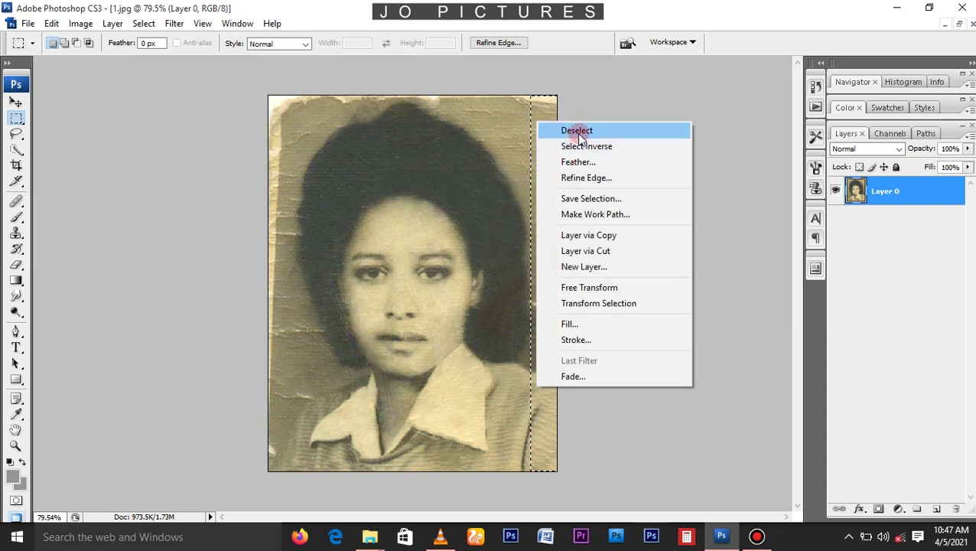
{"action": "left_click", "coordinate": [146, 25]}
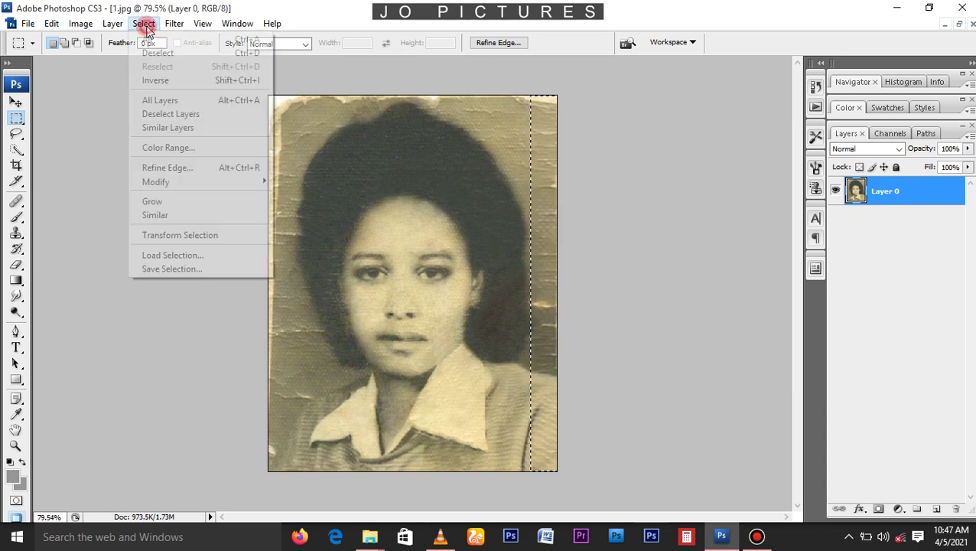
{"action": "left_click", "coordinate": [248, 54]}
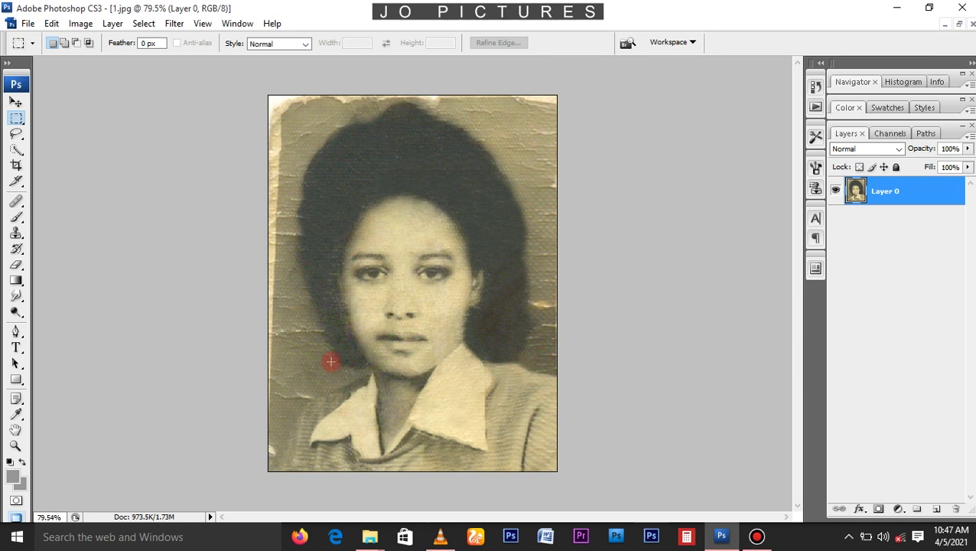
- Add an empty Layer 1 above Layer 0
{"action": "scroll", "coordinate": [330, 323], "scroll_direction": "up", "scroll_amount": 3}
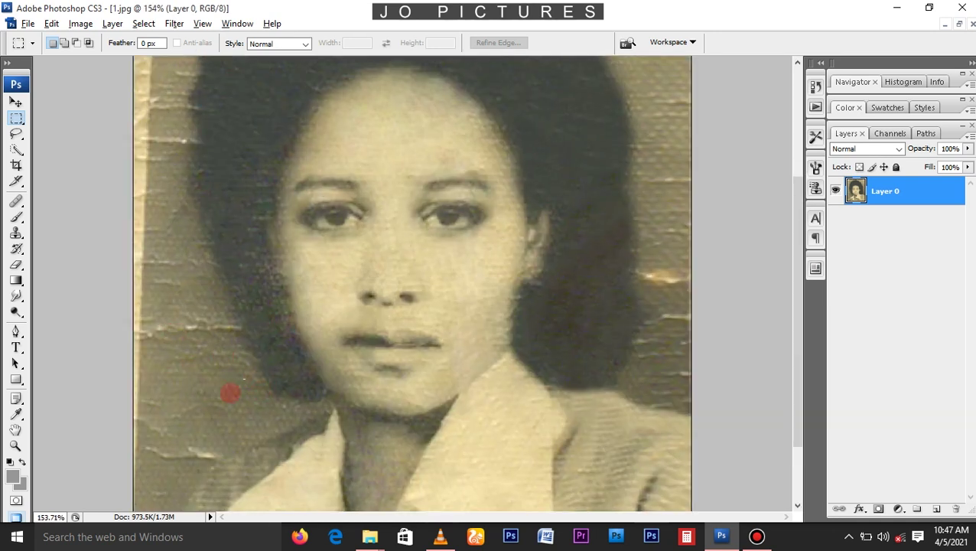
{"action": "scroll", "coordinate": [584, 320], "scroll_direction": "down", "scroll_amount": 2}
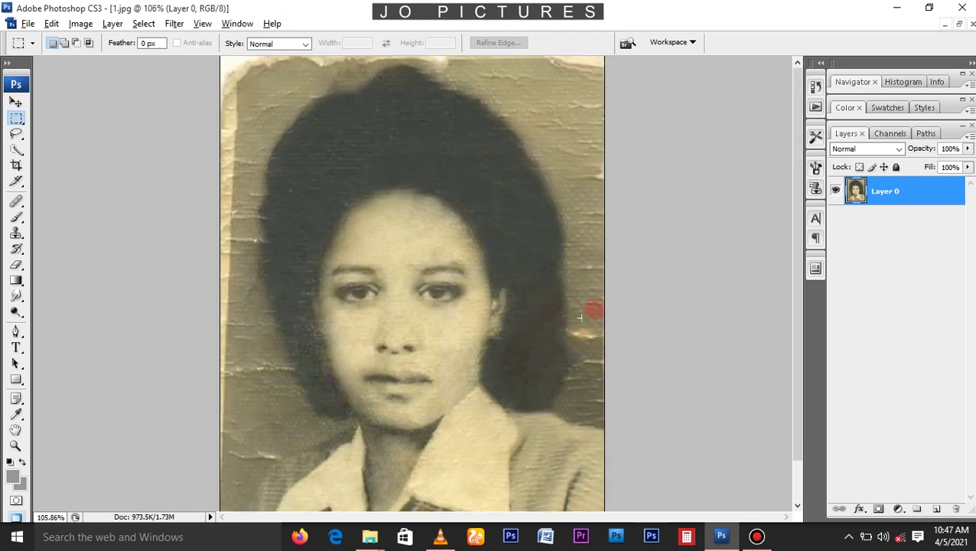
{"action": "scroll", "coordinate": [562, 225], "scroll_direction": "down", "scroll_amount": 1}
{"action": "scroll", "coordinate": [539, 164], "scroll_direction": "down", "scroll_amount": 1}
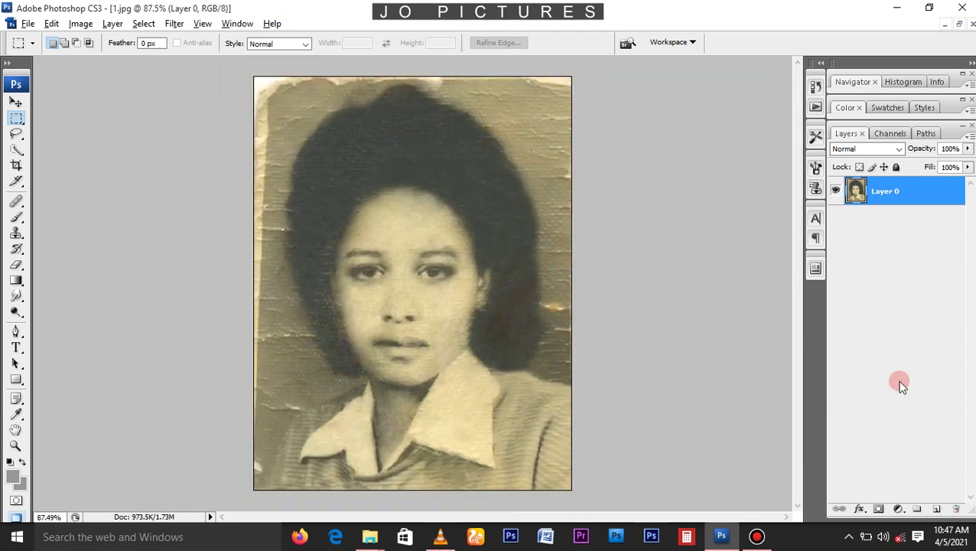
{"action": "left_click", "coordinate": [939, 509]}
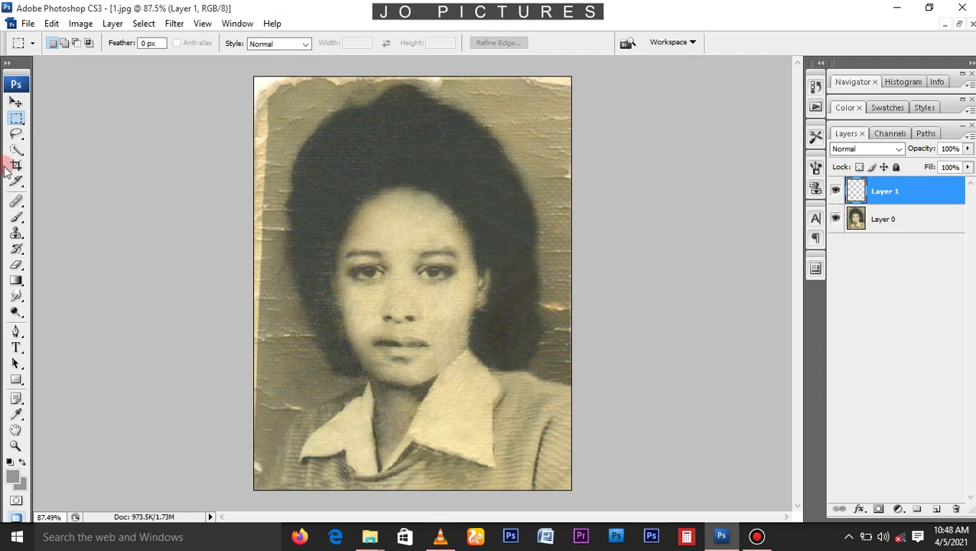
{"action": "left_click", "coordinate": [16, 217]}
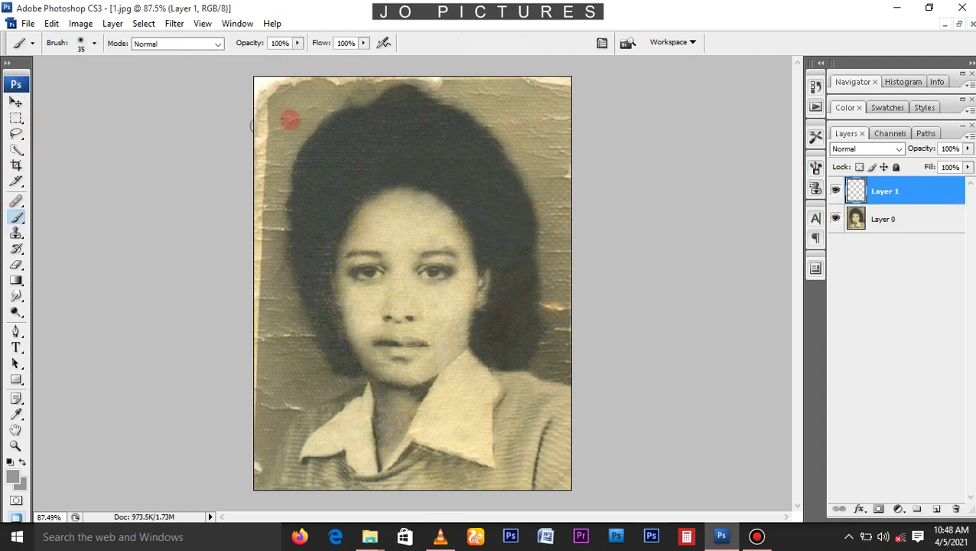
- Paint tan over the photo's left border, then undo those strokes
{"action": "scroll", "coordinate": [209, 105], "scroll_direction": "up", "scroll_amount": 2}
{"action": "left_click_drag", "start_coordinate": [201, 140], "coordinate": [319, 201]}
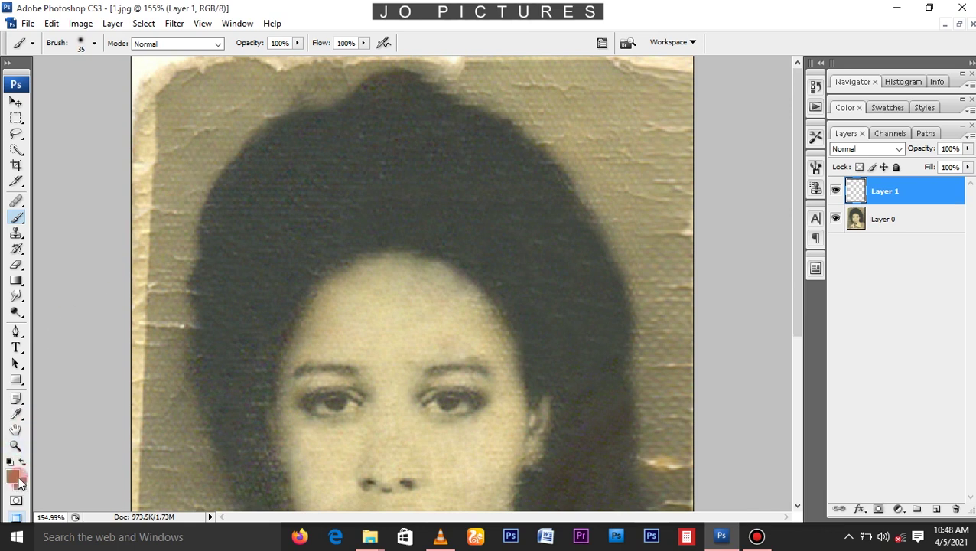
{"action": "mouse_move", "coordinate": [161, 234]}
{"action": "left_mouse_down"}
{"action": "mouse_move", "coordinate": [170, 146]}
{"action": "mouse_move", "coordinate": [299, 190]}
{"action": "left_mouse_up"}
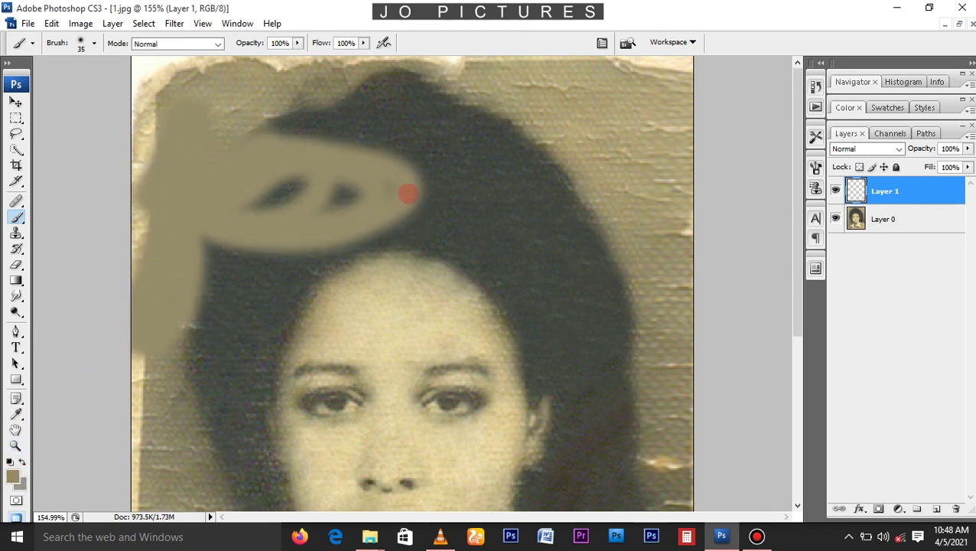
{"action": "key", "text": "ctrl+z"}
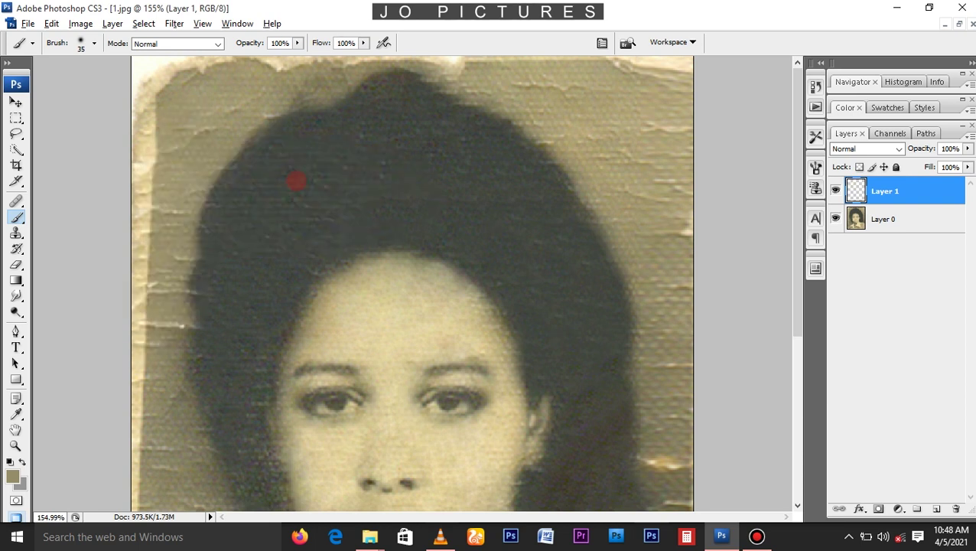
{"action": "scroll", "coordinate": [555, 148], "scroll_direction": "up", "scroll_amount": 3}
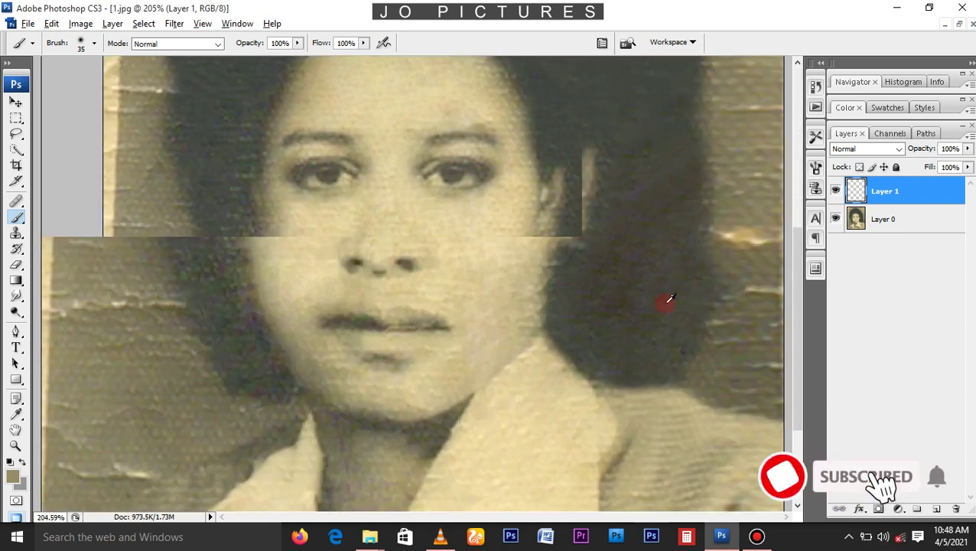
{"action": "scroll", "coordinate": [533, 306], "scroll_direction": "down", "scroll_amount": 1}
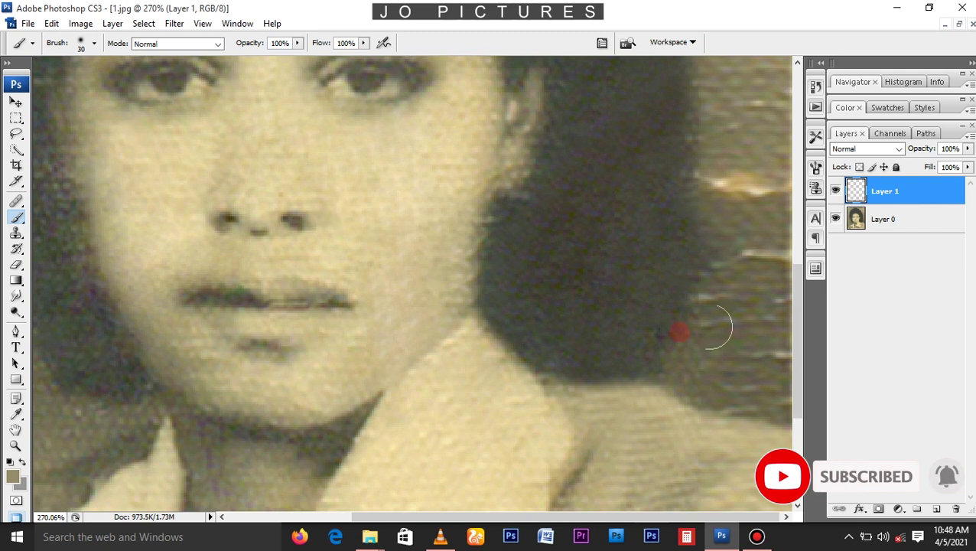
- Paint tan along the right edge of the hair and the collar, resizing the brush as needed
{"action": "mouse_move", "coordinate": [713, 325]}
{"action": "left_mouse_down"}
{"action": "mouse_move", "coordinate": [725, 272]}
{"action": "mouse_move", "coordinate": [673, 387]}
{"action": "left_mouse_up"}
{"action": "key", "text": "bracketleft"}
{"action": "left_click_drag", "start_coordinate": [709, 306], "coordinate": [711, 397]}
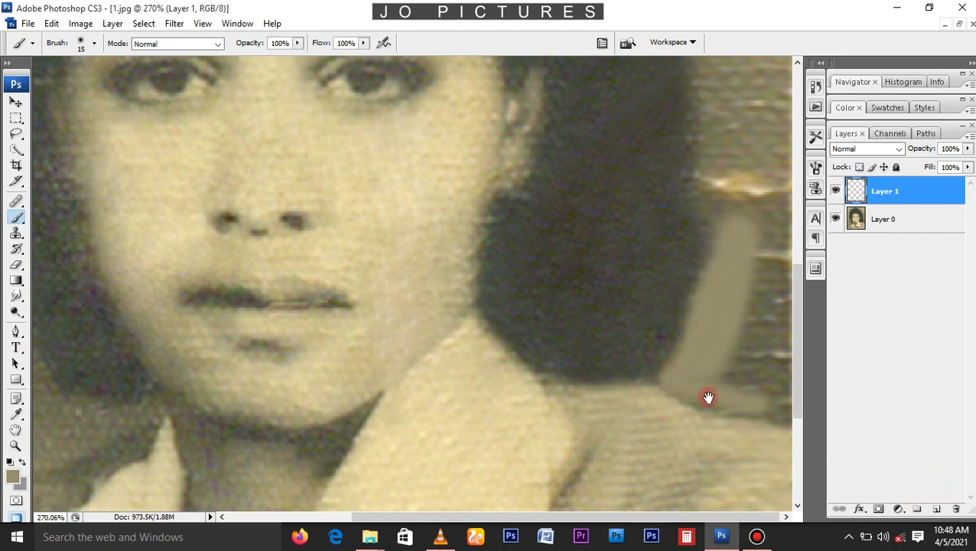
{"action": "scroll", "coordinate": [711, 398], "scroll_direction": "down", "scroll_amount": 1}
{"action": "left_click_drag", "start_coordinate": [719, 398], "coordinate": [743, 346]}
{"action": "key", "text": "bracketright"}
{"action": "key", "text": "bracketright"}
{"action": "key", "text": "bracketright"}
{"action": "scroll", "coordinate": [727, 401], "scroll_direction": "up", "scroll_amount": 4}
{"action": "scroll", "coordinate": [727, 401], "scroll_direction": "up", "scroll_amount": 1}
{"action": "key", "text": "bracketright"}
{"action": "scroll", "coordinate": [737, 283], "scroll_direction": "up", "scroll_amount": 5}
{"action": "scroll", "coordinate": [737, 398], "scroll_direction": "up", "scroll_amount": 2}
{"action": "scroll", "coordinate": [752, 310], "scroll_direction": "up", "scroll_amount": 5}
{"action": "scroll", "coordinate": [730, 374], "scroll_direction": "up", "scroll_amount": 7}
{"action": "scroll", "coordinate": [687, 295], "scroll_direction": "up", "scroll_amount": 1}
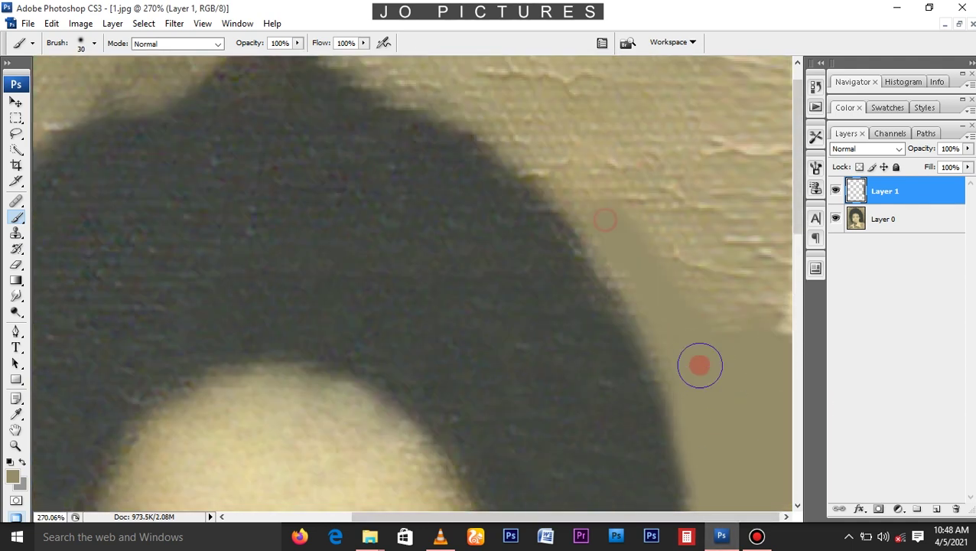
{"action": "scroll", "coordinate": [606, 218], "scroll_direction": "up", "scroll_amount": 1}
{"action": "key", "text": "bracketright"}
{"action": "left_click_drag", "start_coordinate": [637, 305], "coordinate": [721, 317]}
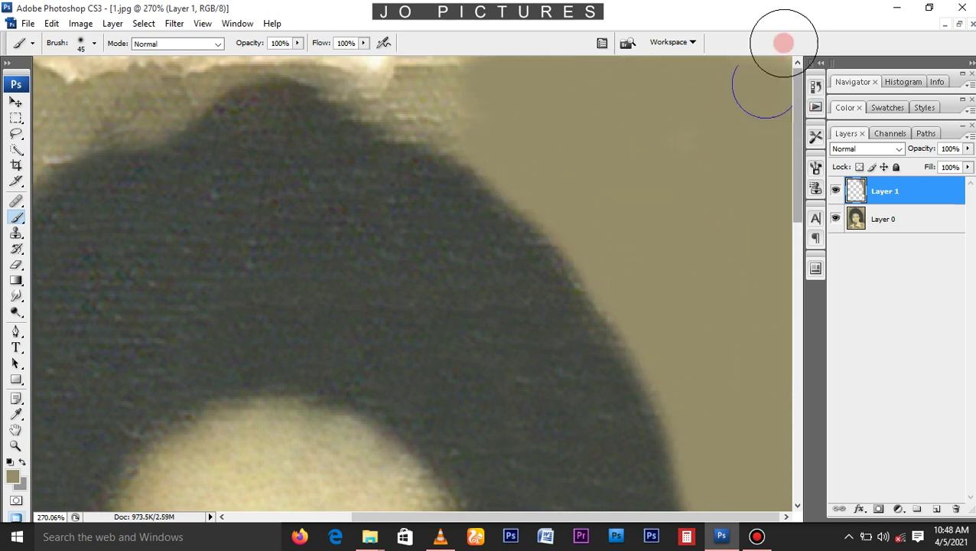
- Paint tan over the damaged background on the left side of the hair
{"action": "left_click_drag", "start_coordinate": [381, 43], "coordinate": [738, 130]}
{"action": "key", "text": "bracketleft"}
{"action": "key", "text": "bracketleft"}
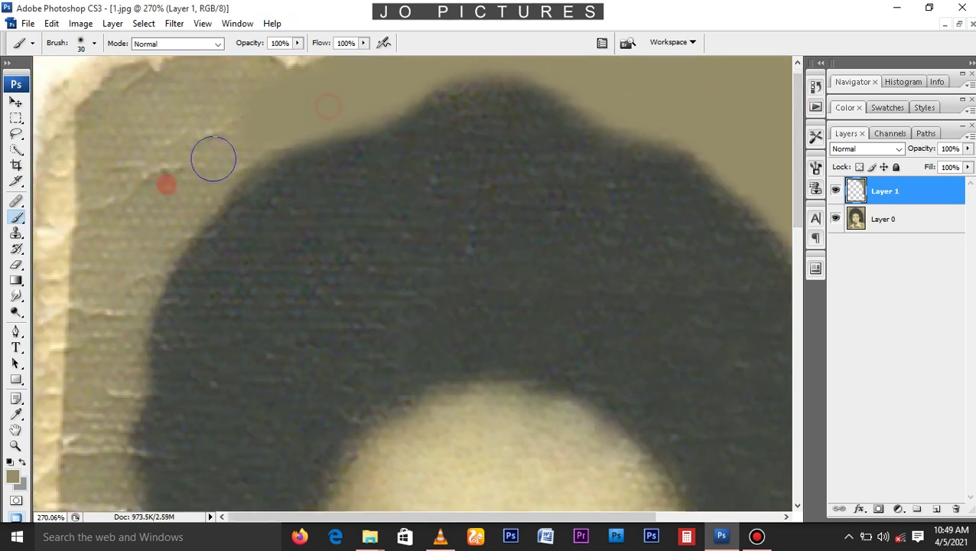
{"action": "scroll", "coordinate": [338, 103], "scroll_direction": "down", "scroll_amount": 5}
{"action": "scroll", "coordinate": [185, 135], "scroll_direction": "down", "scroll_amount": 5}
{"action": "scroll", "coordinate": [111, 148], "scroll_direction": "down", "scroll_amount": 5}
{"action": "scroll", "coordinate": [111, 148], "scroll_direction": "down", "scroll_amount": 5}
{"action": "key", "text": "bracketleft"}
{"action": "key", "text": "bracketleft"}
{"action": "mouse_move", "coordinate": [161, 65]}
{"action": "left_mouse_down"}
{"action": "mouse_move", "coordinate": [359, 302]}
{"action": "mouse_move", "coordinate": [299, 321]}
{"action": "left_mouse_up"}
{"action": "key", "text": "bracketright"}
{"action": "key", "text": "bracketright"}
{"action": "key", "text": "bracketright"}
{"action": "scroll", "coordinate": [196, 319], "scroll_direction": "down", "scroll_amount": 5}
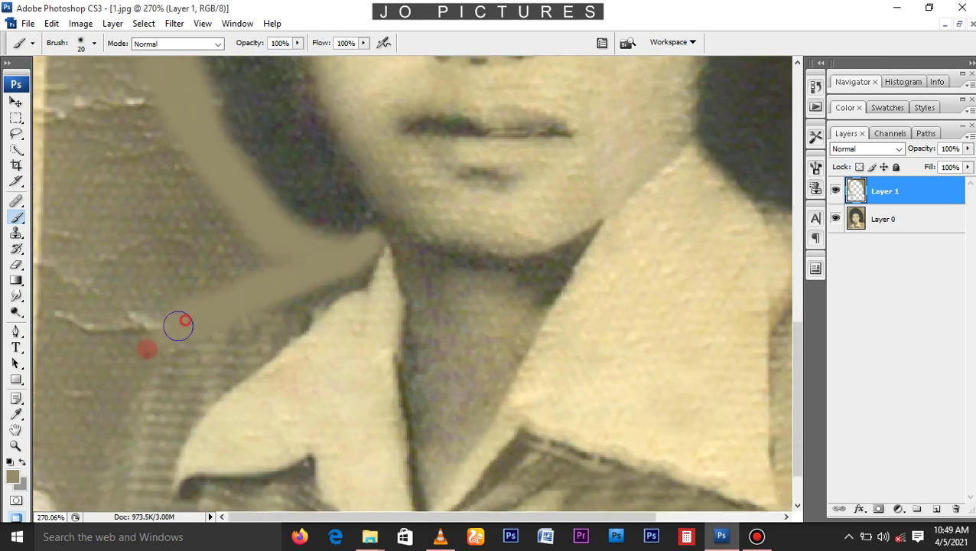
{"action": "left_click_drag", "start_coordinate": [224, 233], "coordinate": [46, 457]}
{"action": "scroll", "coordinate": [45, 458], "scroll_direction": "down", "scroll_amount": 2}
{"action": "scroll", "coordinate": [76, 203], "scroll_direction": "up", "scroll_amount": 3}
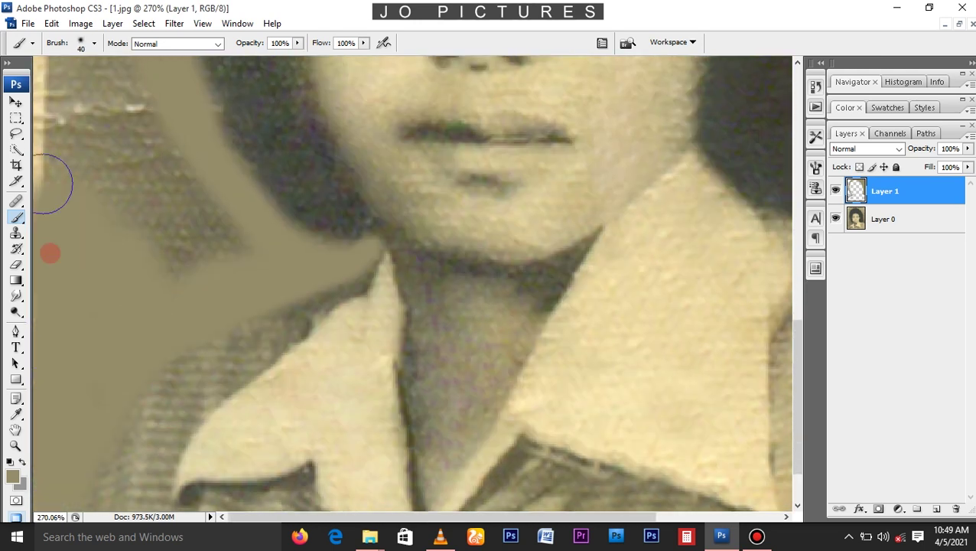
{"action": "key", "text": "bracketright"}
{"action": "key", "text": "bracketright"}
{"action": "key", "text": "bracketright"}
{"action": "scroll", "coordinate": [175, 306], "scroll_direction": "up", "scroll_amount": 3}
{"action": "scroll", "coordinate": [47, 342], "scroll_direction": "up", "scroll_amount": 3}
{"action": "scroll", "coordinate": [72, 185], "scroll_direction": "up", "scroll_amount": 2}
{"action": "scroll", "coordinate": [46, 253], "scroll_direction": "up", "scroll_amount": 5}
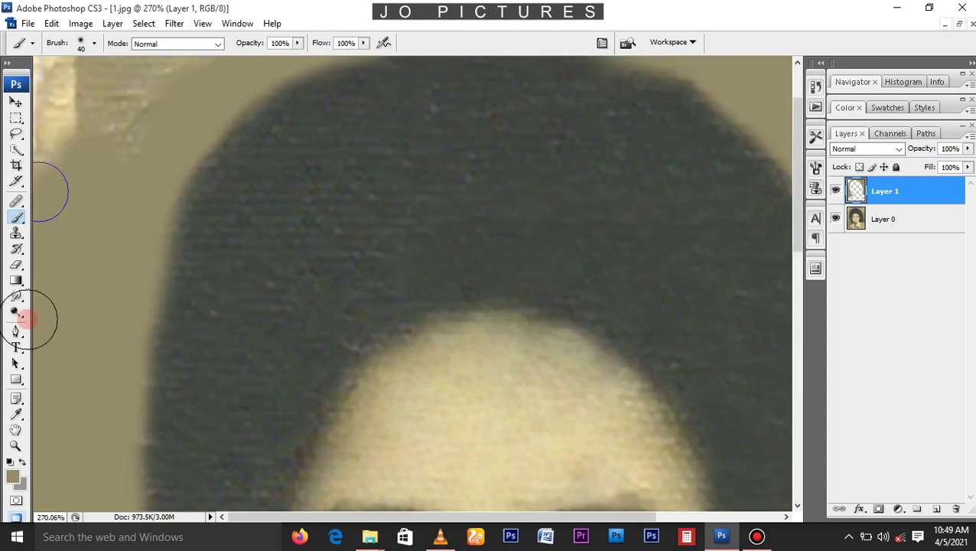
{"action": "scroll", "coordinate": [92, 115], "scroll_direction": "up", "scroll_amount": 2}
- Fit the whole photo in the window and make the brush smaller
{"action": "key", "text": "ctrl+0"}
{"action": "scroll", "coordinate": [357, 359], "scroll_direction": "up", "scroll_amount": 5}
{"action": "scroll", "coordinate": [368, 276], "scroll_direction": "down", "scroll_amount": 3}
{"action": "scroll", "coordinate": [536, 267], "scroll_direction": "up", "scroll_amount": 3}
{"action": "scroll", "coordinate": [647, 266], "scroll_direction": "right", "scroll_amount": 4}
{"action": "key", "text": "bracketleft"}
{"action": "key", "text": "bracketleft"}
{"action": "key", "text": "bracketleft"}
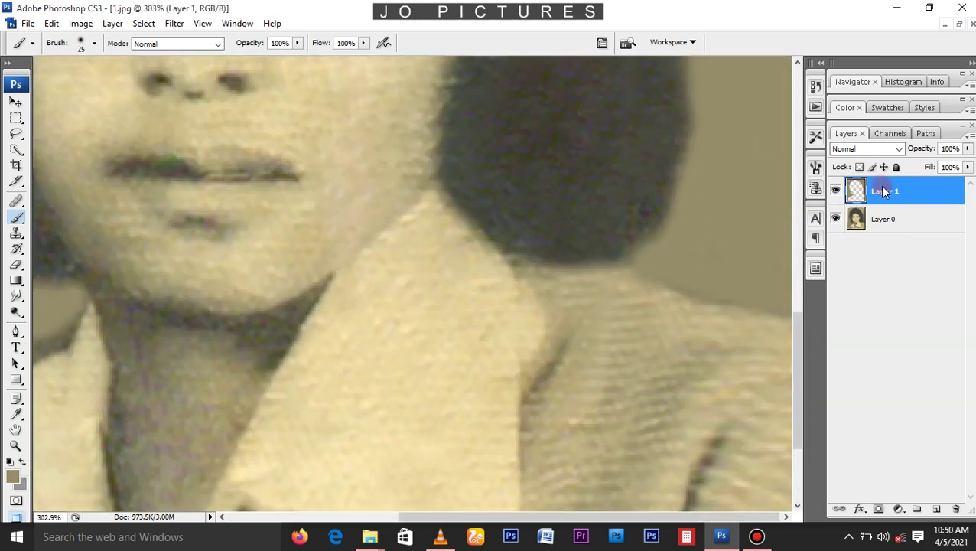
{"action": "key", "text": "e"}
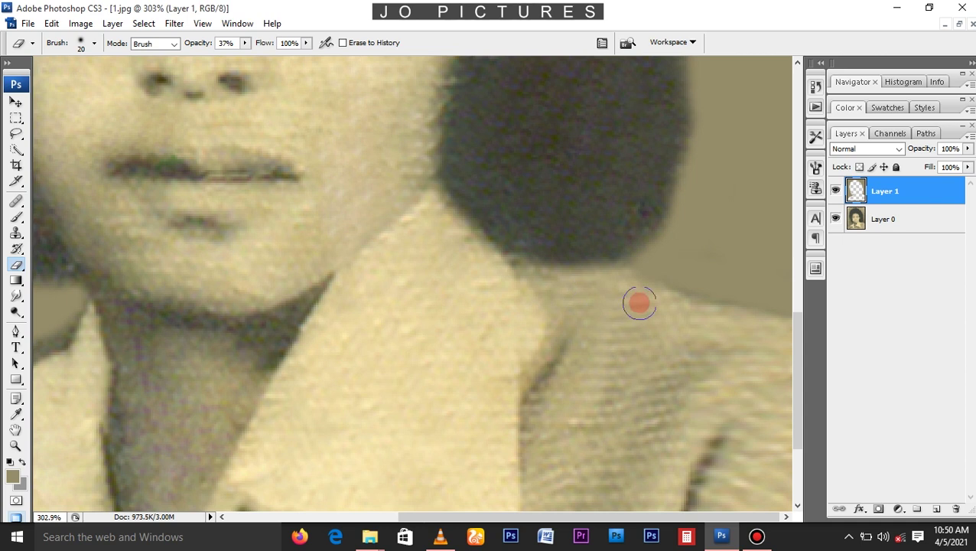
{"action": "key", "text": "bracketleft"}
{"action": "left_click_drag", "start_coordinate": [617, 274], "coordinate": [627, 290]}
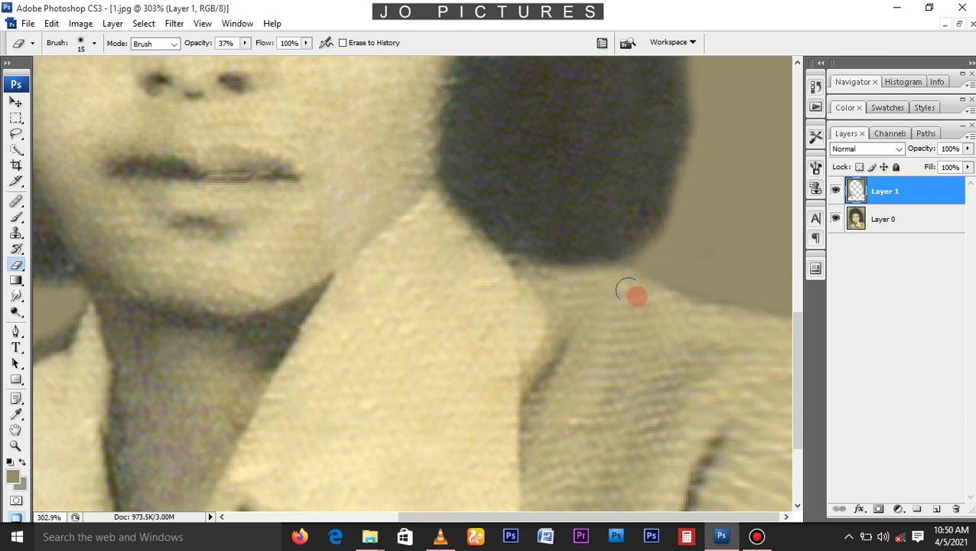
{"action": "left_click", "coordinate": [876, 210]}
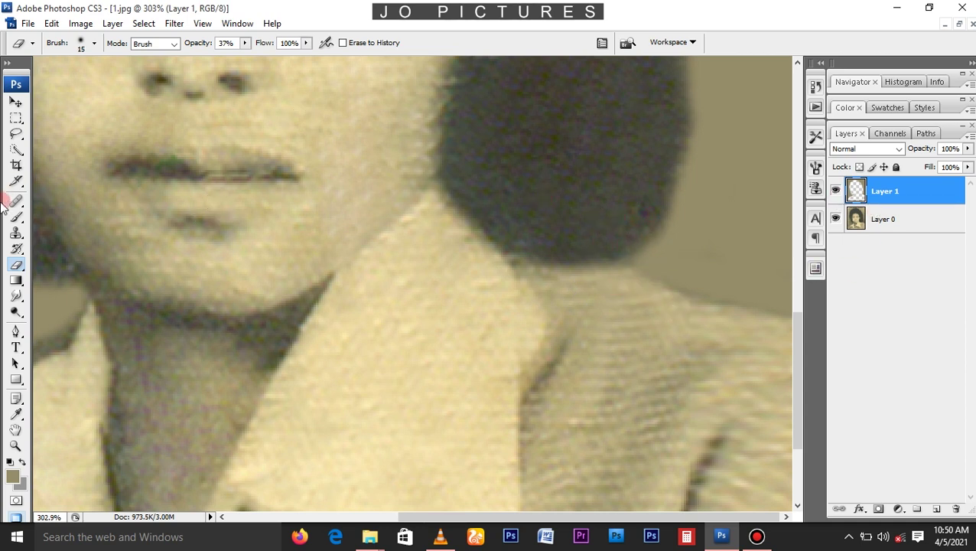
{"action": "key", "text": "b"}
{"action": "scroll", "coordinate": [358, 260], "scroll_direction": "down", "scroll_amount": 1}
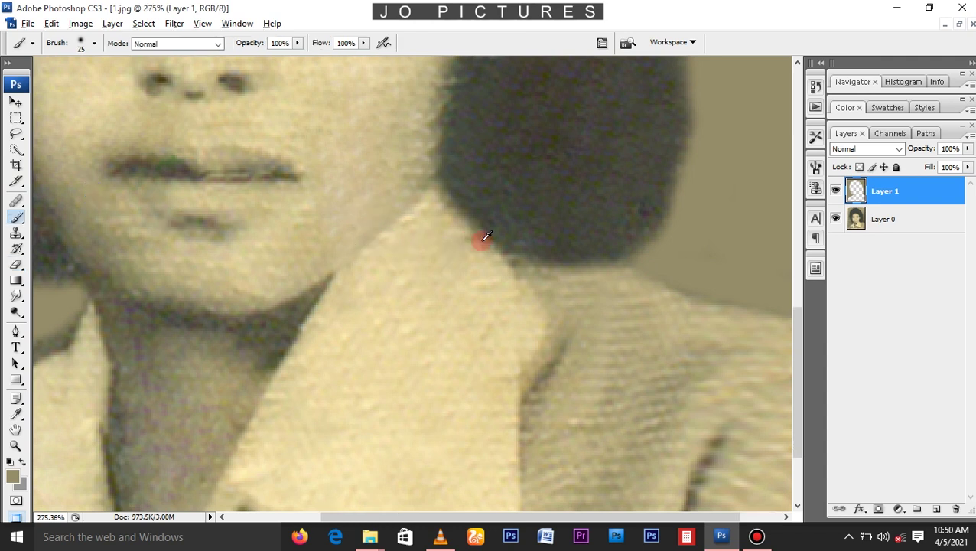
{"action": "scroll", "coordinate": [482, 250], "scroll_direction": "down", "scroll_amount": 5}
{"action": "scroll", "coordinate": [503, 116], "scroll_direction": "up", "scroll_amount": 3}
{"action": "scroll", "coordinate": [520, 99], "scroll_direction": "up", "scroll_amount": 2}
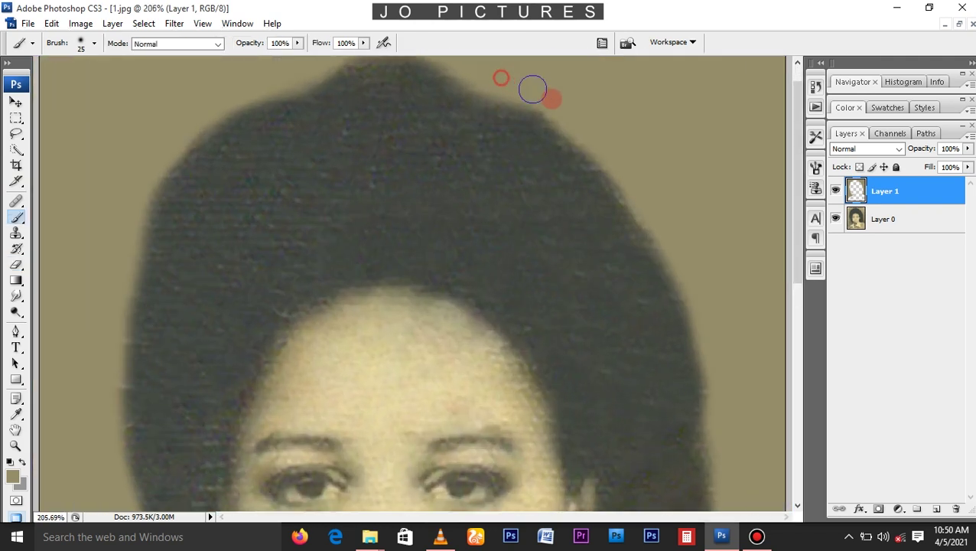
{"action": "scroll", "coordinate": [426, 112], "scroll_direction": "down", "scroll_amount": 2}
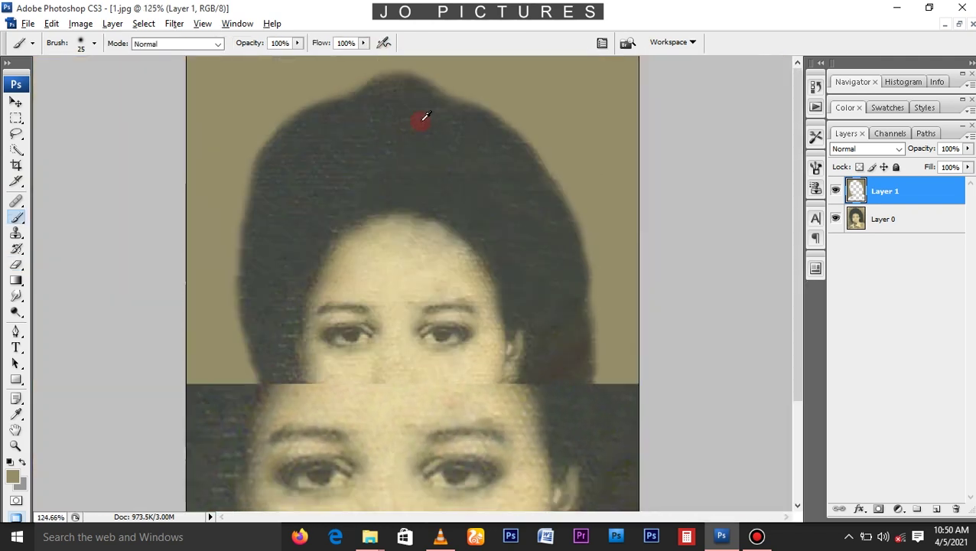
{"action": "scroll", "coordinate": [489, 229], "scroll_direction": "down", "scroll_amount": 2}
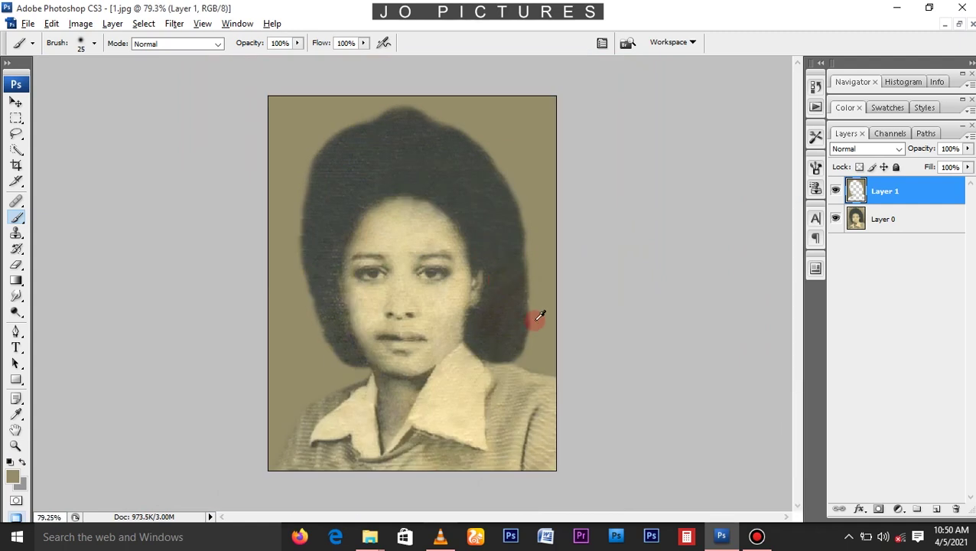
- Toggle Layer 1's visibility to compare, then merge it down into Layer 0
{"action": "left_click", "coordinate": [835, 191]}
{"action": "left_click", "coordinate": [835, 192]}
{"action": "left_click", "coordinate": [834, 191]}
{"action": "left_click", "coordinate": [835, 191]}
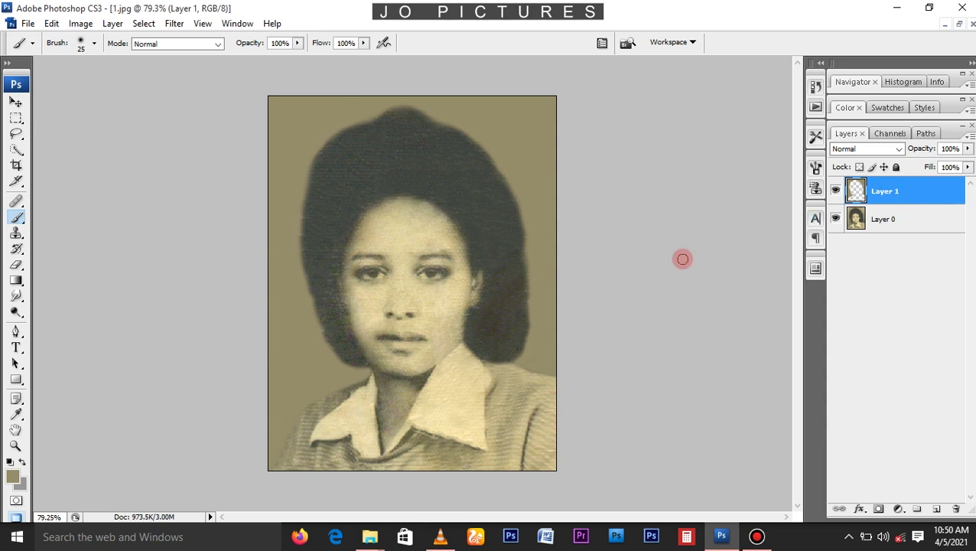
{"action": "key", "text": "ctrl+e"}
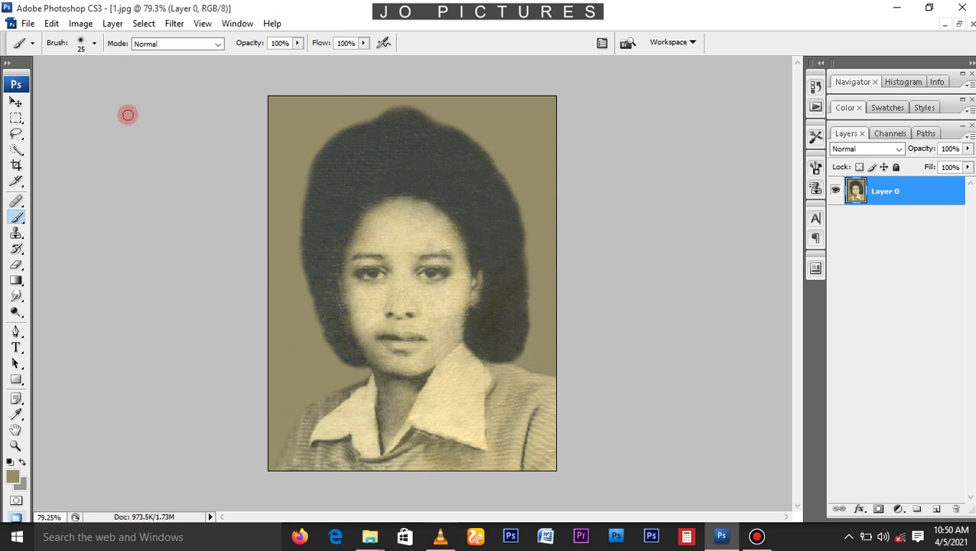
{"action": "key", "text": "r"}
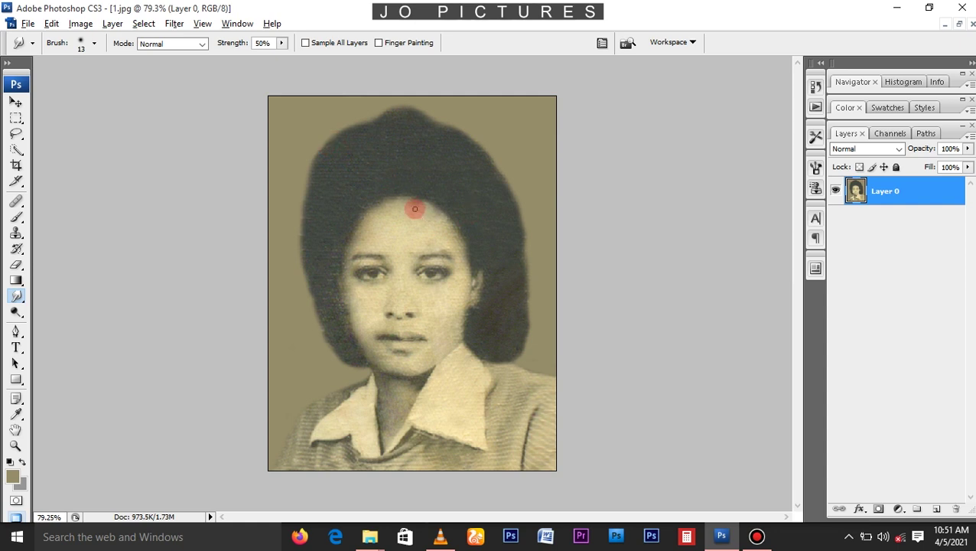
- Switch off Spacing in the brush tip settings, close the Brushes panel and enlarge the brush to 45 px
{"action": "scroll", "coordinate": [415, 209], "scroll_direction": "up", "scroll_amount": 3}
{"action": "scroll", "coordinate": [408, 206], "scroll_direction": "up", "scroll_amount": 4}
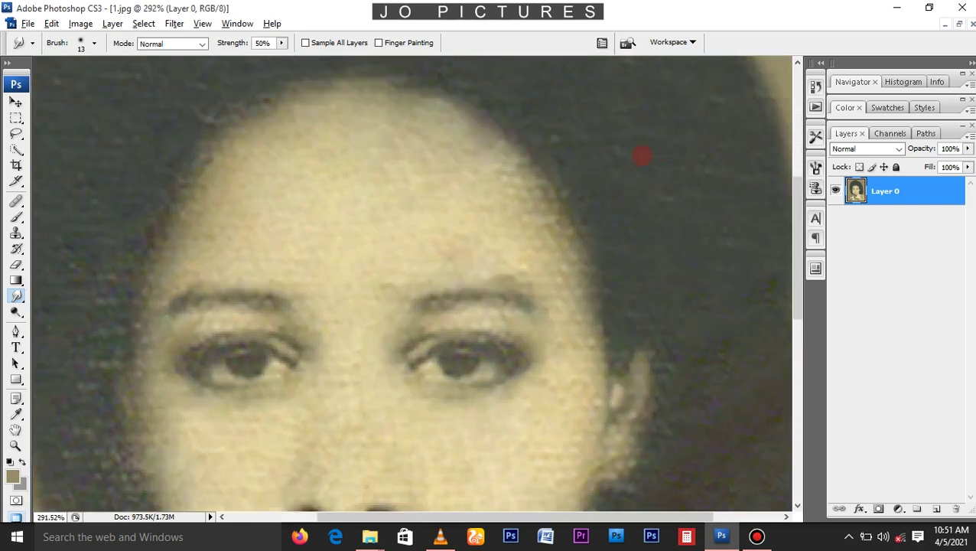
{"action": "left_click", "coordinate": [818, 168]}
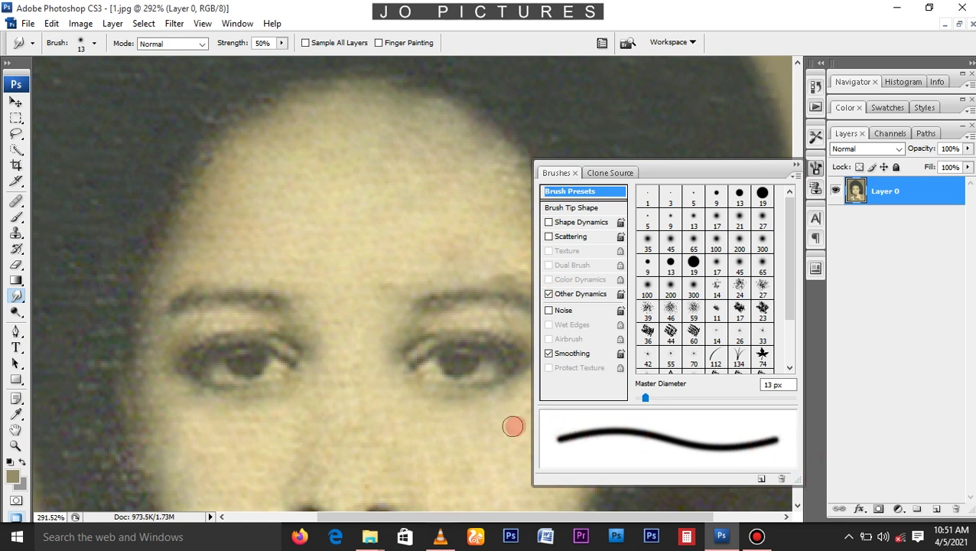
{"action": "left_click", "coordinate": [579, 208]}
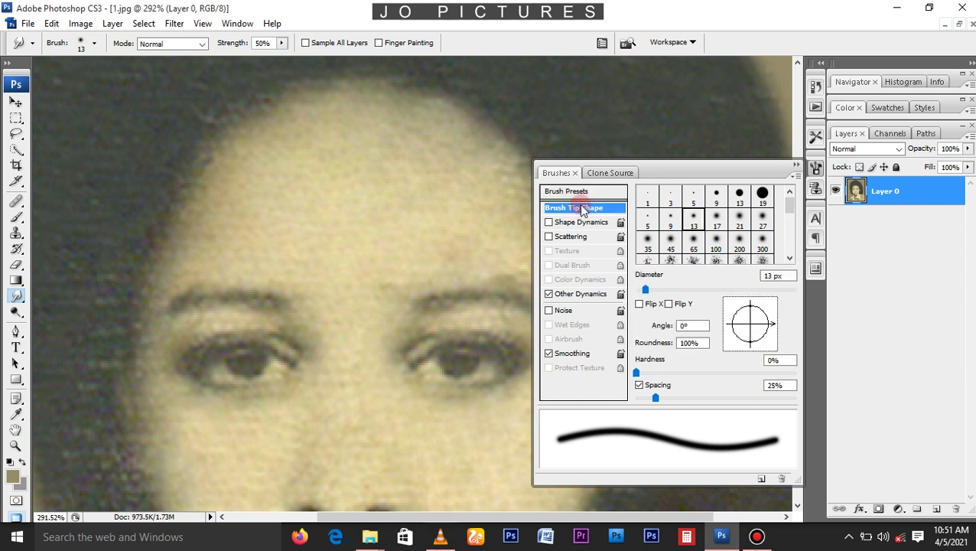
{"action": "left_click", "coordinate": [640, 387]}
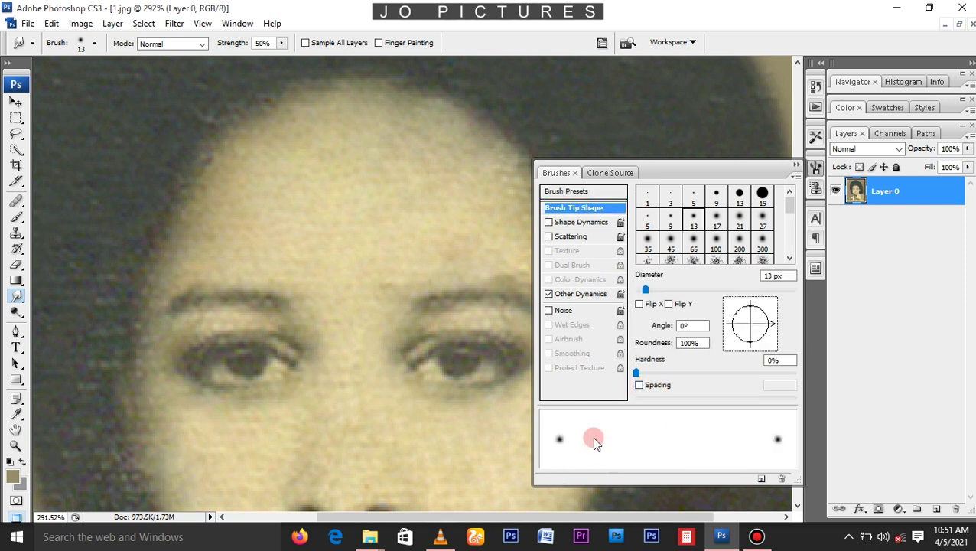
{"action": "left_click", "coordinate": [794, 164]}
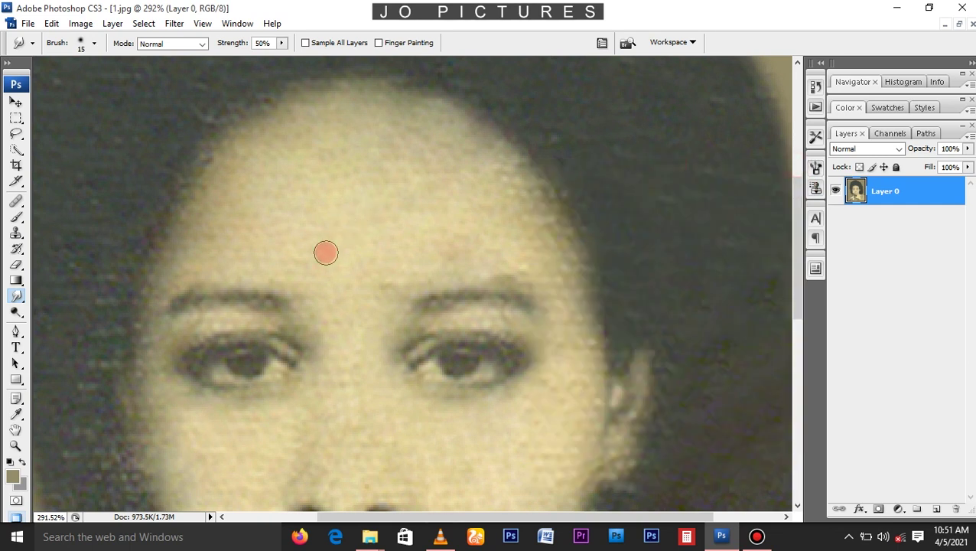
{"action": "key", "text": "bracketright"}
{"action": "key", "text": "bracketright"}
{"action": "key", "text": "bracketright"}
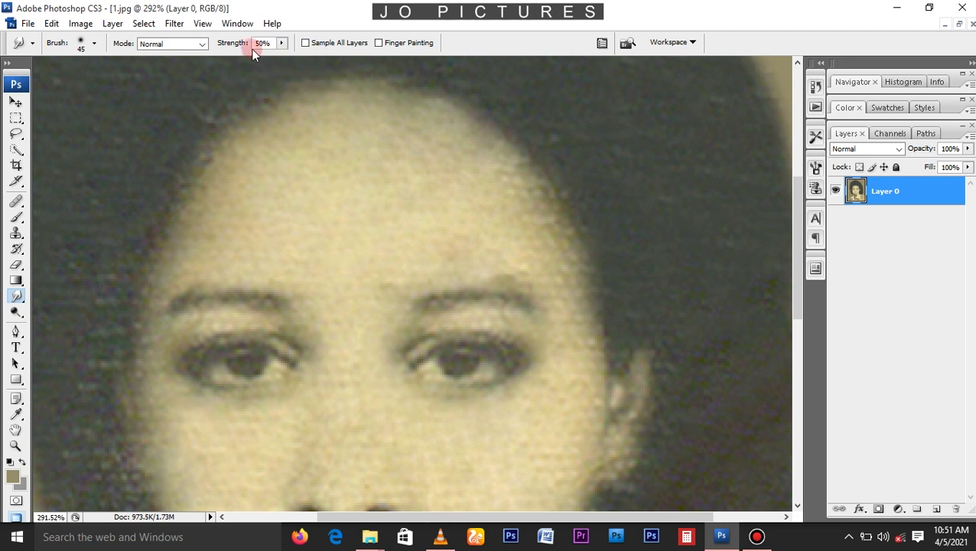
- Undo a too-strong test smear on the forehead and set smudge Strength to 3%
{"action": "left_click", "coordinate": [318, 209]}
{"action": "mouse_move", "coordinate": [319, 208]}
{"action": "left_mouse_down"}
{"action": "mouse_move", "coordinate": [388, 224]}
{"action": "mouse_move", "coordinate": [495, 283]}
{"action": "mouse_move", "coordinate": [397, 398]}
{"action": "mouse_move", "coordinate": [383, 321]}
{"action": "mouse_move", "coordinate": [229, 289]}
{"action": "mouse_move", "coordinate": [329, 228]}
{"action": "mouse_move", "coordinate": [362, 224]}
{"action": "left_mouse_up"}
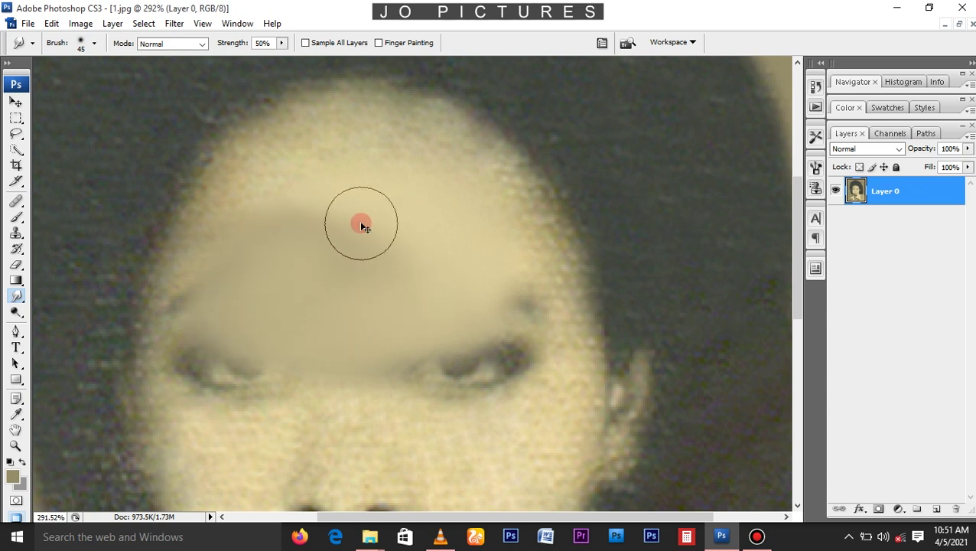
{"action": "key", "text": "ctrl+z"}
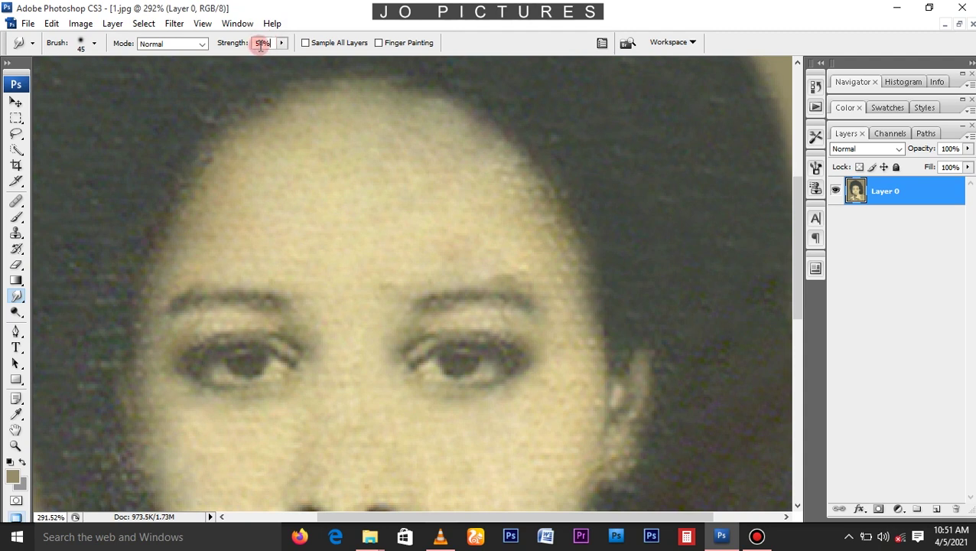
{"action": "type", "text": "3"}
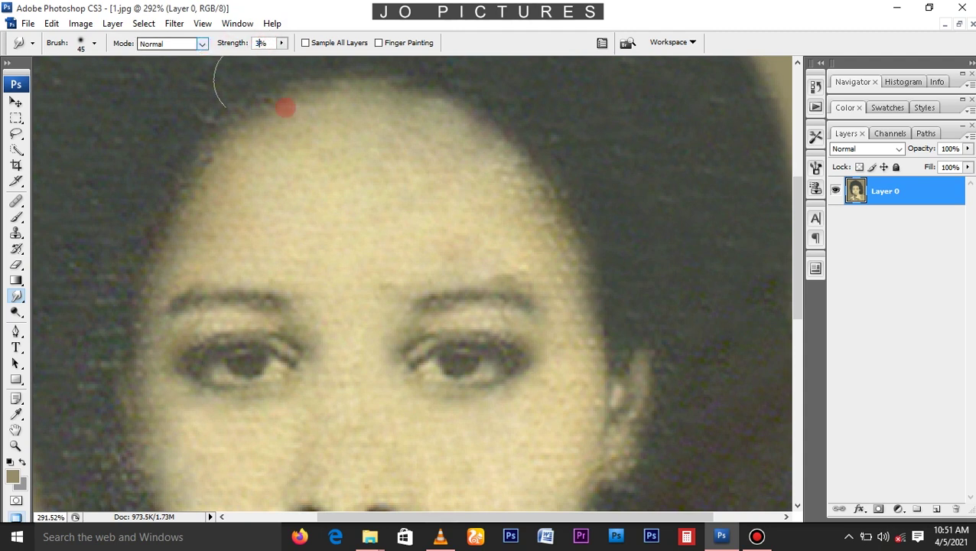
- Smooth the skin between the eyebrows and across the forehead with a 35–45 px brush
{"action": "mouse_move", "coordinate": [381, 243]}
{"action": "left_mouse_down"}
{"action": "mouse_move", "coordinate": [359, 270]}
{"action": "mouse_move", "coordinate": [427, 266]}
{"action": "mouse_move", "coordinate": [436, 230]}
{"action": "mouse_move", "coordinate": [604, 250]}
{"action": "left_mouse_up"}
{"action": "key", "text": "bracketleft"}
{"action": "mouse_move", "coordinate": [398, 283]}
{"action": "left_mouse_down"}
{"action": "mouse_move", "coordinate": [383, 257]}
{"action": "mouse_move", "coordinate": [383, 266]}
{"action": "mouse_move", "coordinate": [306, 265]}
{"action": "mouse_move", "coordinate": [303, 277]}
{"action": "left_mouse_up"}
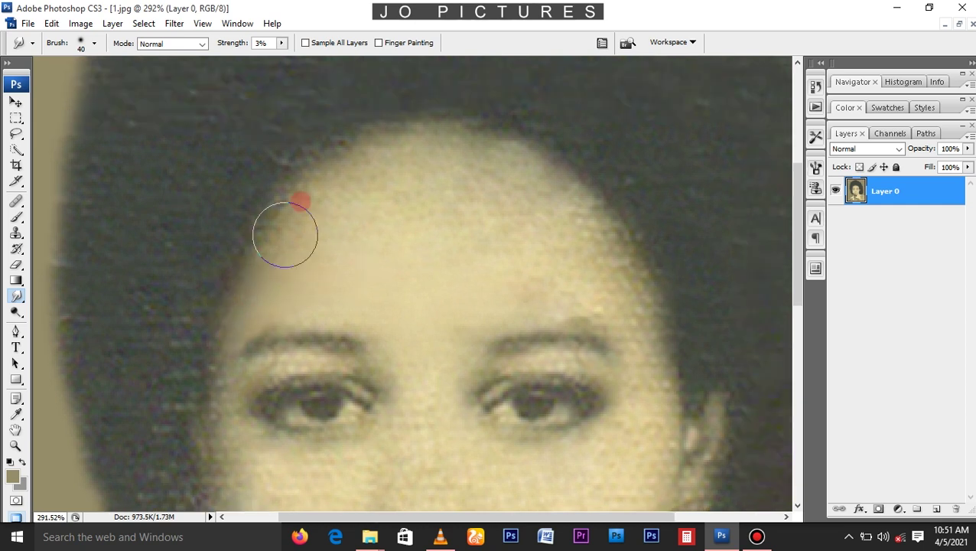
{"action": "left_click_drag", "start_coordinate": [298, 201], "coordinate": [223, 260]}
{"action": "key", "text": "bracketright"}
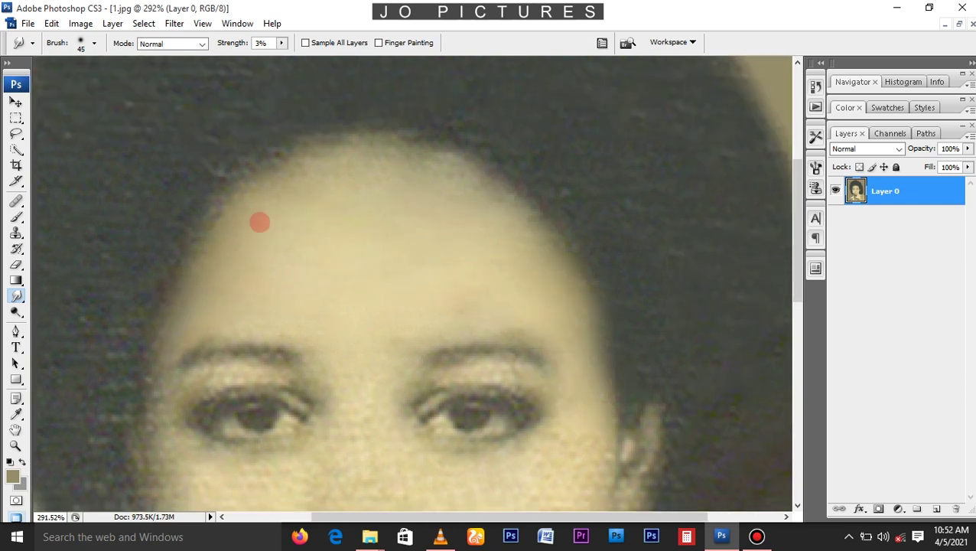
{"action": "left_click_drag", "start_coordinate": [379, 342], "coordinate": [441, 200]}
{"action": "key", "text": "bracketleft"}
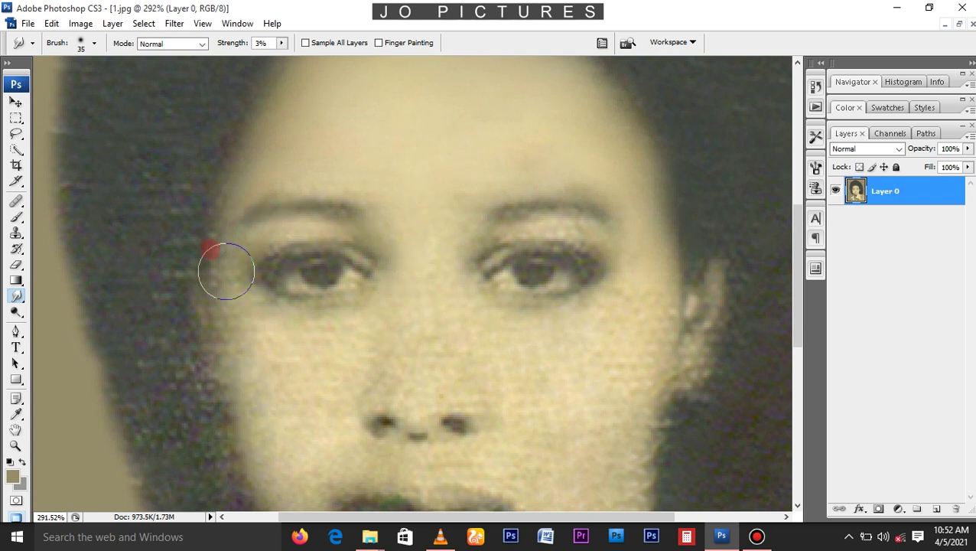
{"action": "left_click_drag", "start_coordinate": [257, 409], "coordinate": [242, 321]}
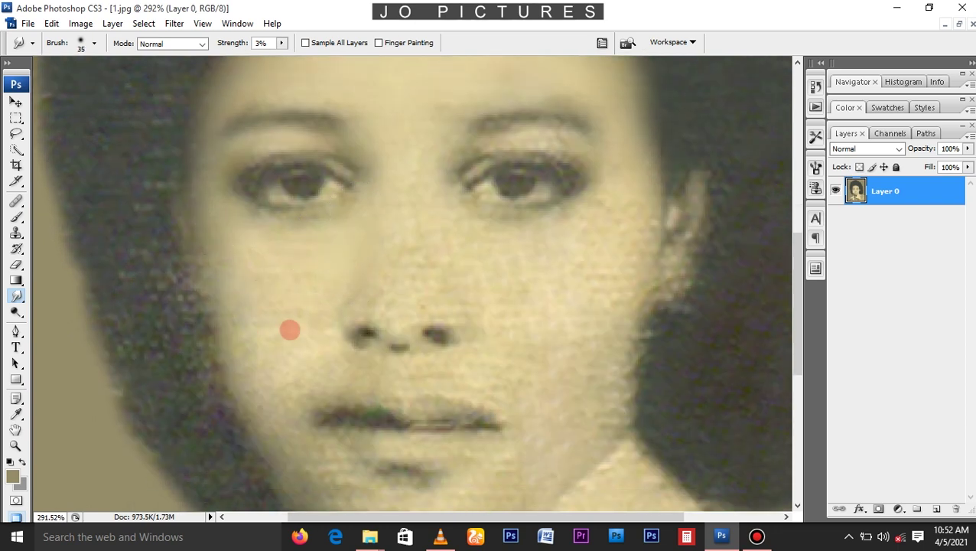
{"action": "left_click_drag", "start_coordinate": [306, 459], "coordinate": [275, 377]}
{"action": "left_click_drag", "start_coordinate": [324, 414], "coordinate": [268, 429]}
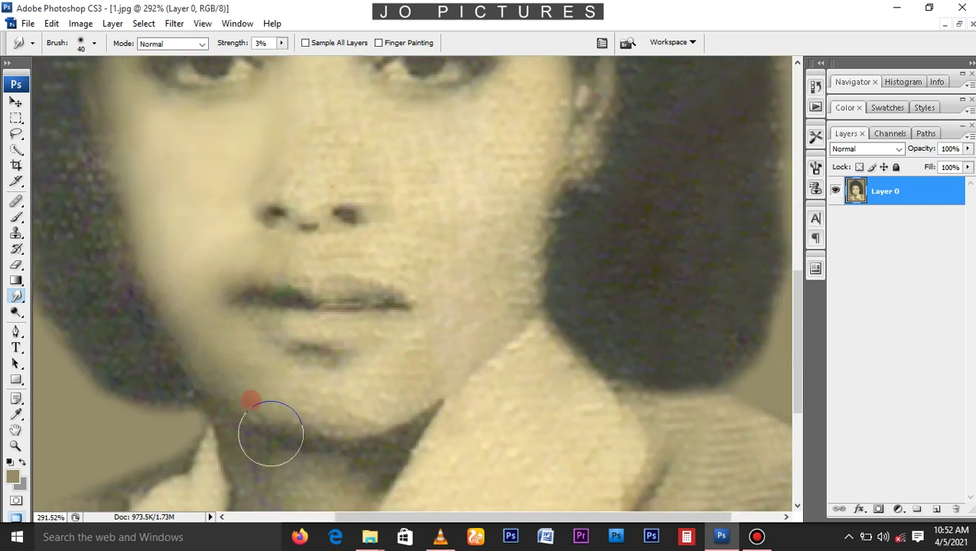
{"action": "mouse_move", "coordinate": [338, 377]}
{"action": "left_mouse_down"}
{"action": "mouse_move", "coordinate": [338, 451]}
{"action": "mouse_move", "coordinate": [374, 449]}
{"action": "mouse_move", "coordinate": [447, 373]}
{"action": "left_mouse_up"}
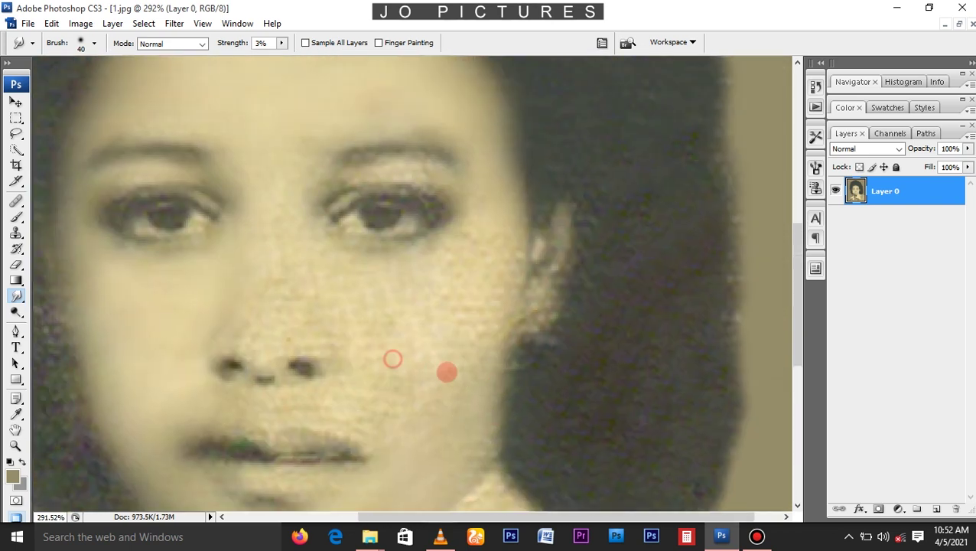
- Shrink the brush to 25 px and smooth the skin beside the nose bridge below the eyebrow
{"action": "key", "text": "bracketleft"}
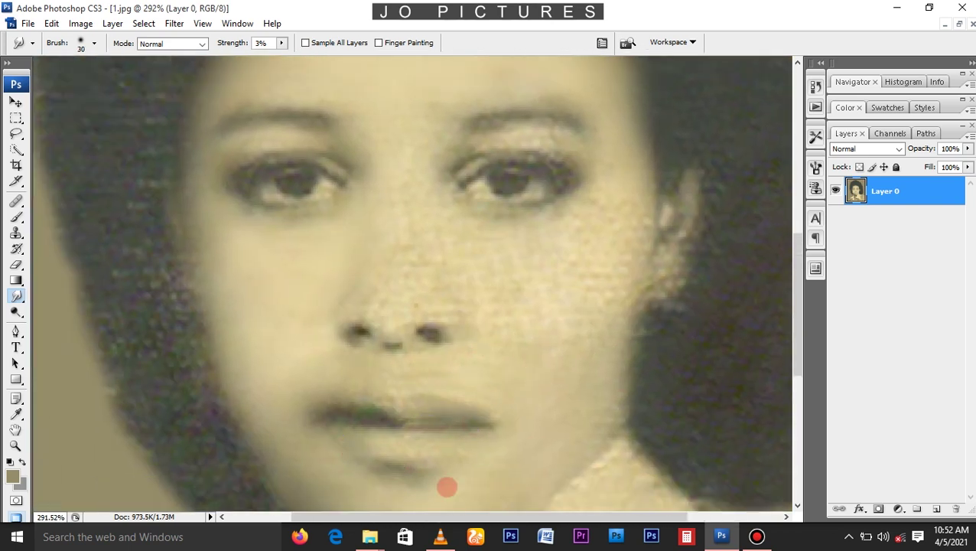
{"action": "scroll", "coordinate": [447, 482], "scroll_direction": "up", "scroll_amount": 2}
{"action": "scroll", "coordinate": [360, 337], "scroll_direction": "down", "scroll_amount": 1}
{"action": "key", "text": "bracketleft"}
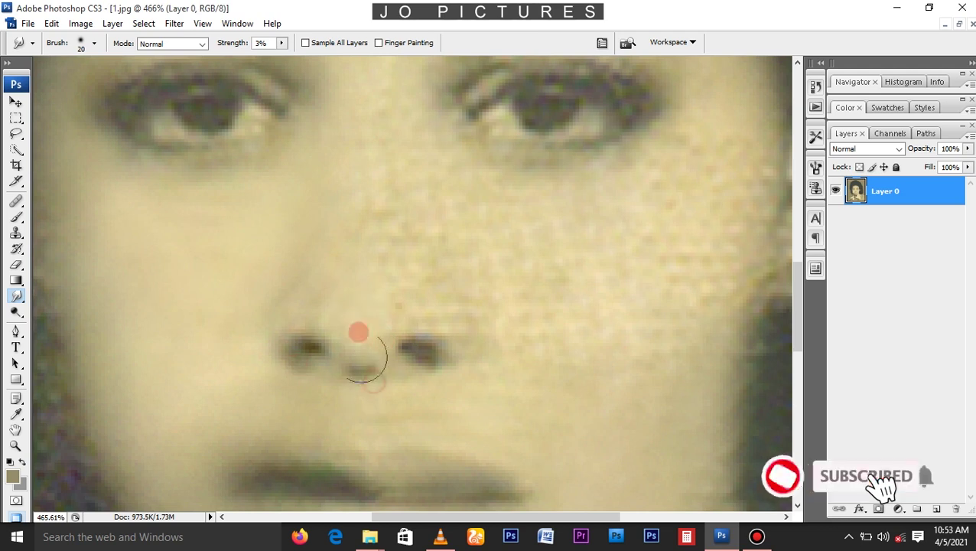
{"action": "scroll", "coordinate": [358, 393], "scroll_direction": "up", "scroll_amount": 1}
{"action": "key", "text": "bracketright"}
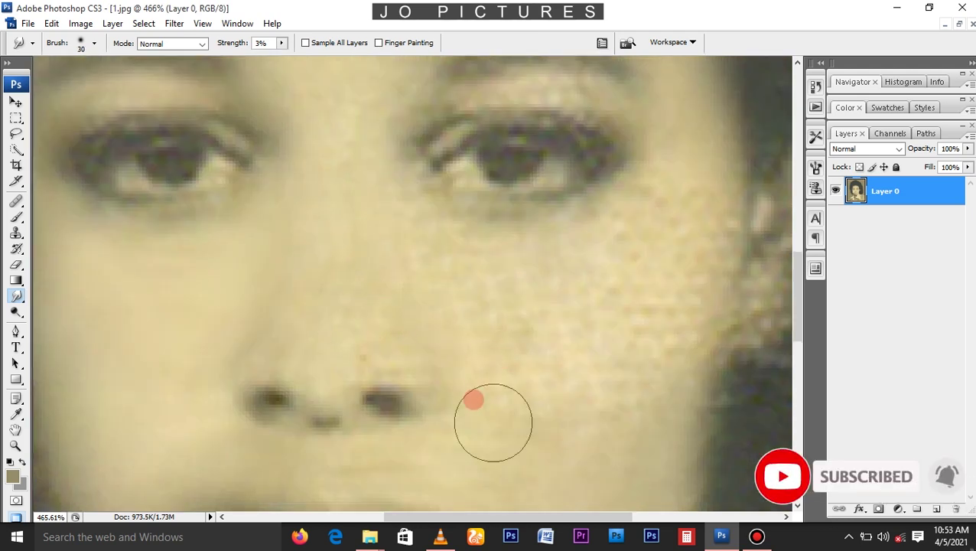
{"action": "scroll", "coordinate": [473, 407], "scroll_direction": "down", "scroll_amount": 1}
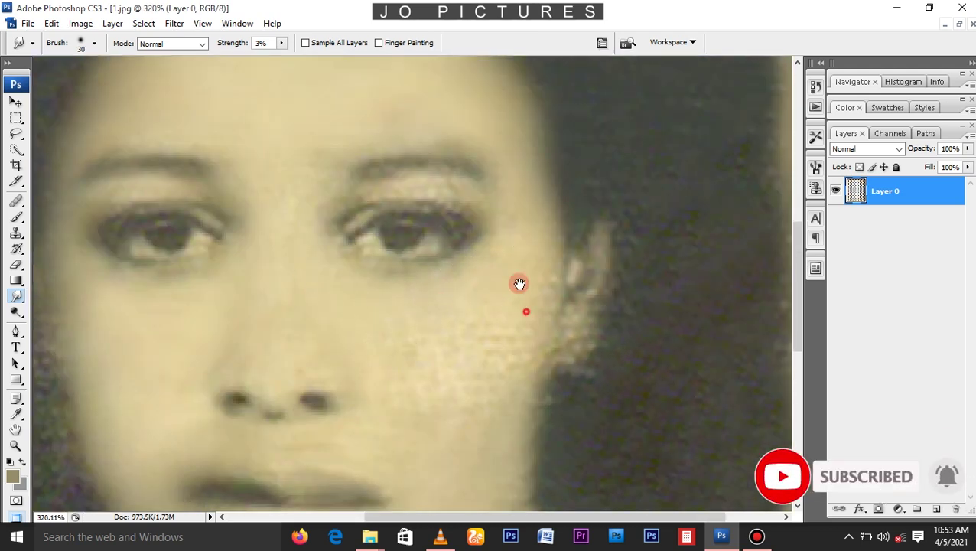
{"action": "scroll", "coordinate": [474, 291], "scroll_direction": "down", "scroll_amount": 1}
{"action": "key", "text": "bracketright"}
{"action": "scroll", "coordinate": [436, 309], "scroll_direction": "down", "scroll_amount": 2}
{"action": "key", "text": "bracketleft"}
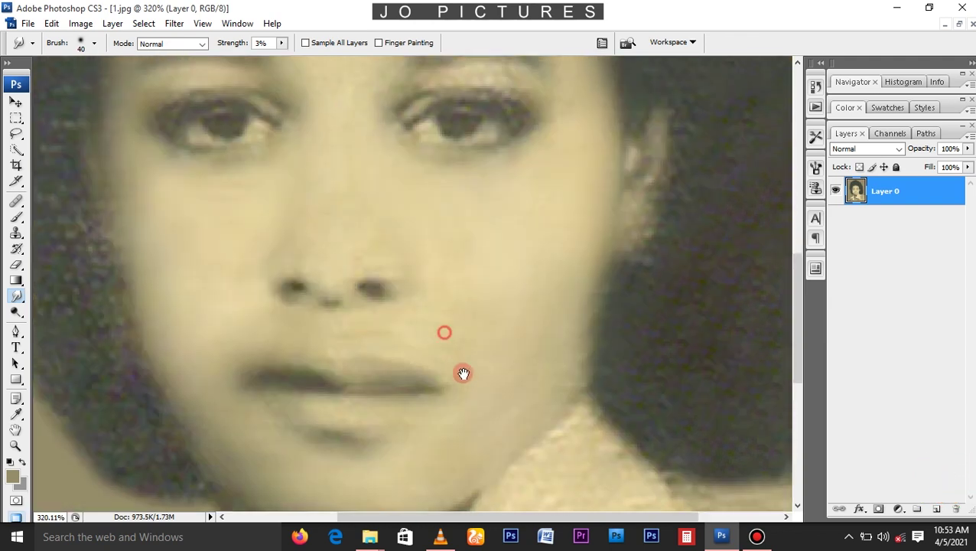
{"action": "scroll", "coordinate": [442, 333], "scroll_direction": "up", "scroll_amount": 1}
{"action": "scroll", "coordinate": [378, 392], "scroll_direction": "down", "scroll_amount": 1}
{"action": "left_click_drag", "start_coordinate": [528, 351], "coordinate": [550, 519]}
{"action": "key", "text": "bracketleft"}
{"action": "left_click_drag", "start_coordinate": [439, 240], "coordinate": [429, 330]}
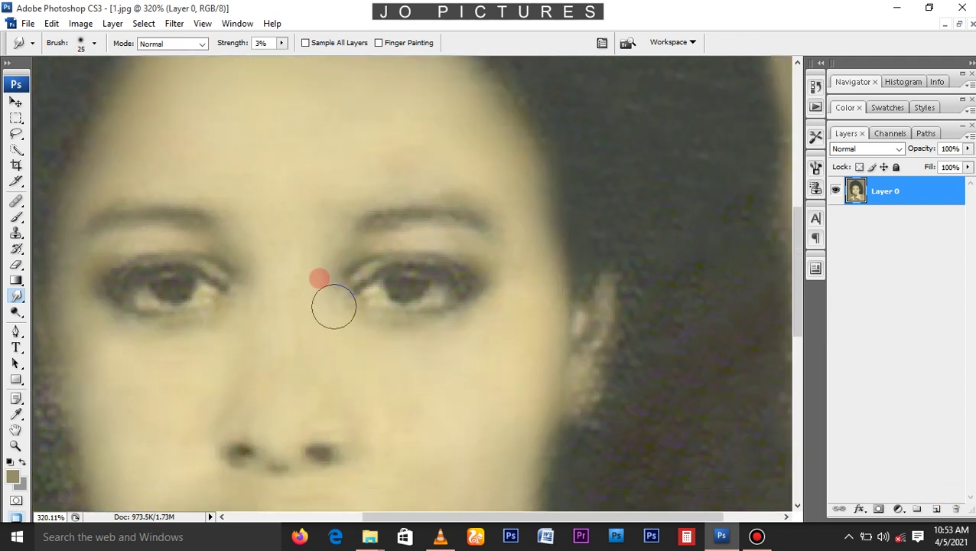
{"action": "scroll", "coordinate": [215, 243], "scroll_direction": "down", "scroll_amount": 2}
{"action": "scroll", "coordinate": [303, 222], "scroll_direction": "down", "scroll_amount": 3}
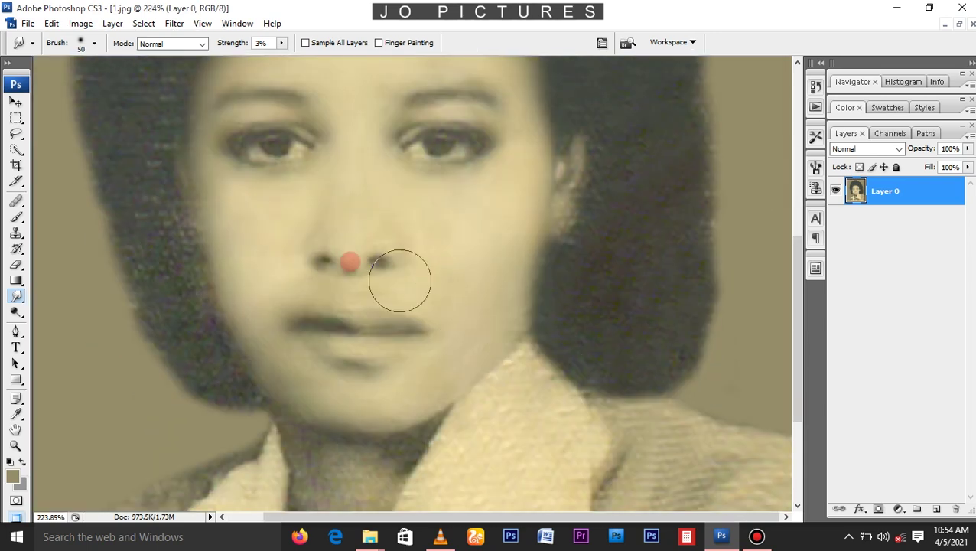
- Smooth the neck tones up from the collar, then enlarge the brush to 80 px
{"action": "scroll", "coordinate": [427, 342], "scroll_direction": "down", "scroll_amount": 2}
{"action": "left_click_drag", "start_coordinate": [294, 341], "coordinate": [358, 255]}
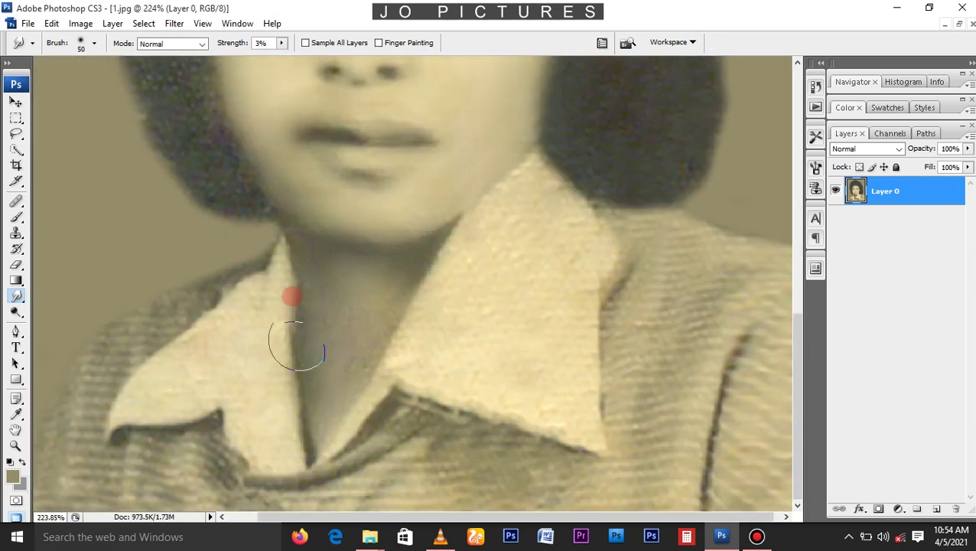
{"action": "scroll", "coordinate": [308, 335], "scroll_direction": "down", "scroll_amount": 3}
{"action": "scroll", "coordinate": [575, 335], "scroll_direction": "up", "scroll_amount": 1}
{"action": "key", "text": "bracketright"}
{"action": "scroll", "coordinate": [597, 383], "scroll_direction": "up", "scroll_amount": 5}
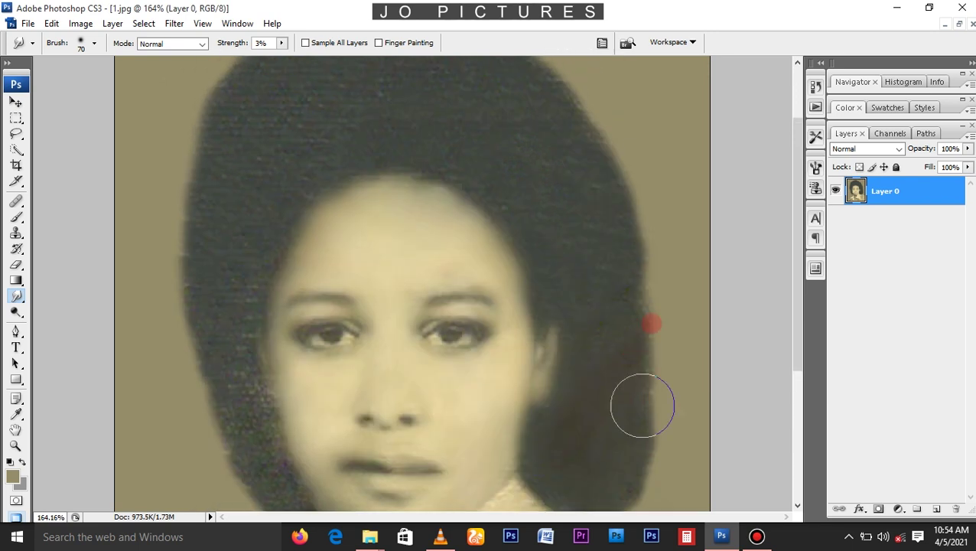
{"action": "key", "text": "bracketright"}
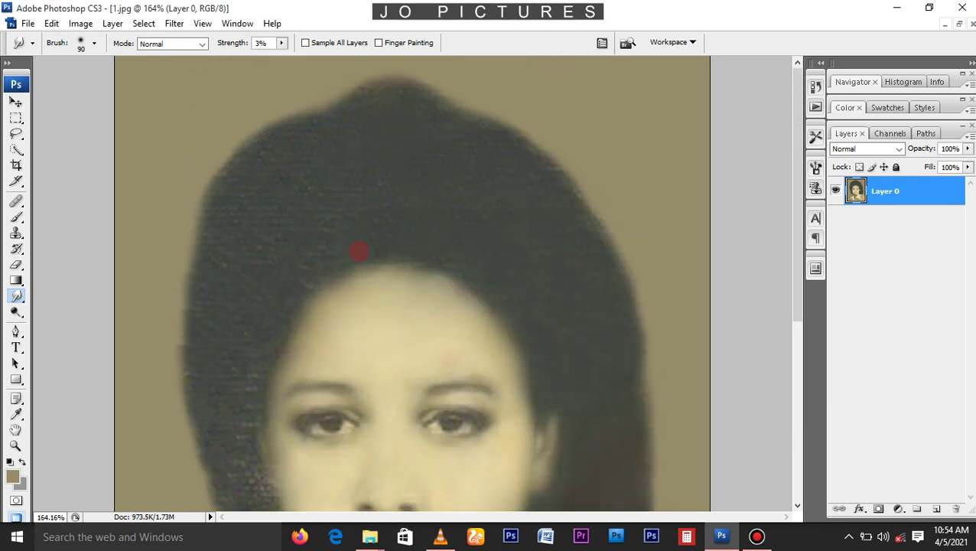
{"action": "scroll", "coordinate": [255, 121], "scroll_direction": "down", "scroll_amount": 5}
{"action": "key", "text": "bracketleft"}
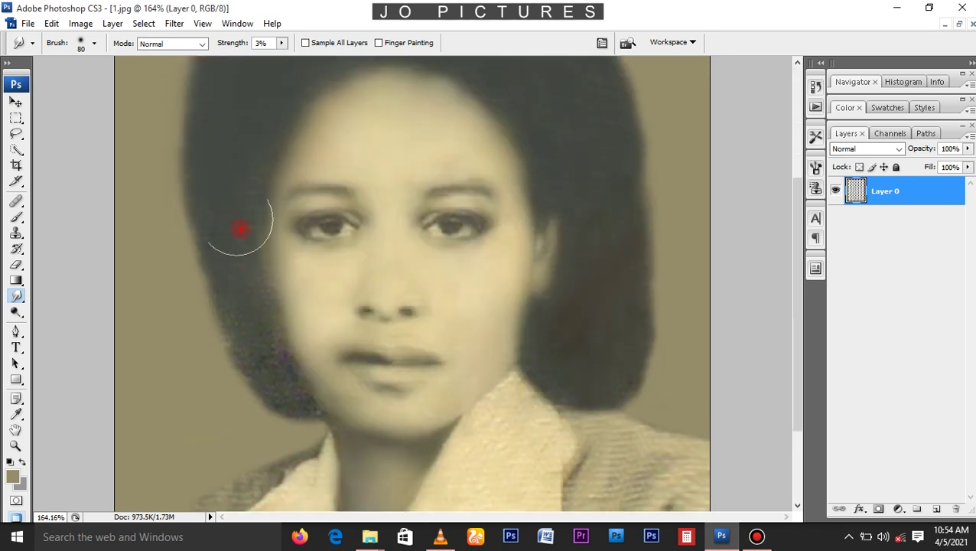
{"action": "scroll", "coordinate": [303, 406], "scroll_direction": "down", "scroll_amount": 3}
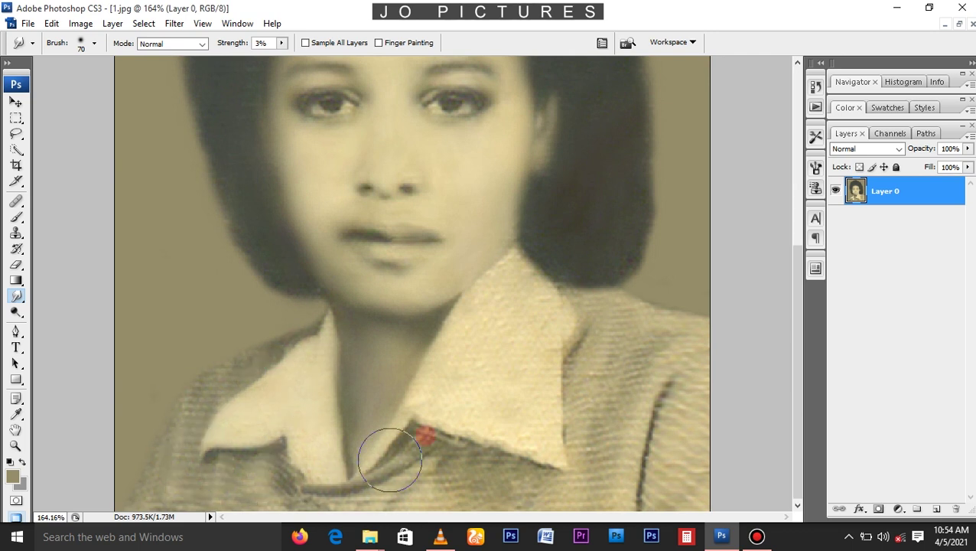
- Soften the collar and shirt stripes, then return to the face with a 50 px brush
{"action": "mouse_move", "coordinate": [423, 496]}
{"action": "left_mouse_down"}
{"action": "mouse_move", "coordinate": [482, 472]}
{"action": "mouse_move", "coordinate": [588, 476]}
{"action": "mouse_move", "coordinate": [570, 375]}
{"action": "mouse_move", "coordinate": [492, 434]}
{"action": "mouse_move", "coordinate": [490, 447]}
{"action": "mouse_move", "coordinate": [474, 290]}
{"action": "mouse_move", "coordinate": [475, 394]}
{"action": "mouse_move", "coordinate": [542, 308]}
{"action": "mouse_move", "coordinate": [538, 386]}
{"action": "mouse_move", "coordinate": [509, 331]}
{"action": "mouse_move", "coordinate": [508, 414]}
{"action": "mouse_move", "coordinate": [608, 352]}
{"action": "mouse_move", "coordinate": [597, 436]}
{"action": "mouse_move", "coordinate": [650, 425]}
{"action": "mouse_move", "coordinate": [693, 501]}
{"action": "left_mouse_up"}
{"action": "mouse_move", "coordinate": [731, 437]}
{"action": "left_mouse_down"}
{"action": "mouse_move", "coordinate": [650, 471]}
{"action": "mouse_move", "coordinate": [680, 449]}
{"action": "mouse_move", "coordinate": [662, 347]}
{"action": "mouse_move", "coordinate": [621, 342]}
{"action": "mouse_move", "coordinate": [565, 300]}
{"action": "mouse_move", "coordinate": [637, 322]}
{"action": "mouse_move", "coordinate": [699, 382]}
{"action": "mouse_move", "coordinate": [563, 386]}
{"action": "mouse_move", "coordinate": [530, 262]}
{"action": "mouse_move", "coordinate": [457, 476]}
{"action": "left_mouse_up"}
{"action": "mouse_move", "coordinate": [507, 497]}
{"action": "left_mouse_down"}
{"action": "mouse_move", "coordinate": [200, 471]}
{"action": "mouse_move", "coordinate": [212, 394]}
{"action": "mouse_move", "coordinate": [265, 352]}
{"action": "mouse_move", "coordinate": [130, 484]}
{"action": "mouse_move", "coordinate": [197, 490]}
{"action": "left_mouse_up"}
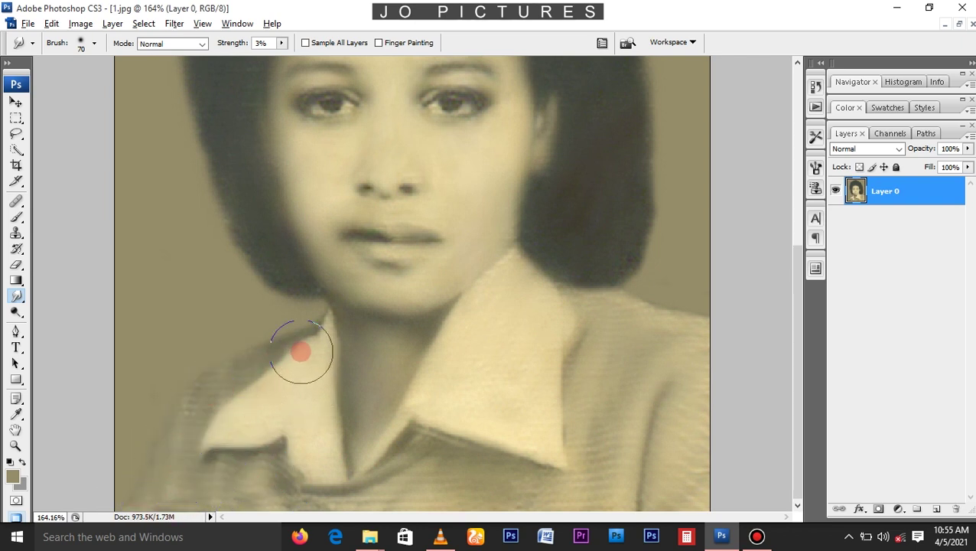
{"action": "scroll", "coordinate": [270, 408], "scroll_direction": "down", "scroll_amount": 3}
{"action": "scroll", "coordinate": [303, 342], "scroll_direction": "up", "scroll_amount": 3}
{"action": "scroll", "coordinate": [293, 329], "scroll_direction": "up", "scroll_amount": 2}
{"action": "left_click_drag", "start_coordinate": [293, 329], "coordinate": [355, 337]}
{"action": "key", "text": "bracketleft"}
{"action": "key", "text": "bracketleft"}
{"action": "left_click_drag", "start_coordinate": [299, 353], "coordinate": [301, 314]}
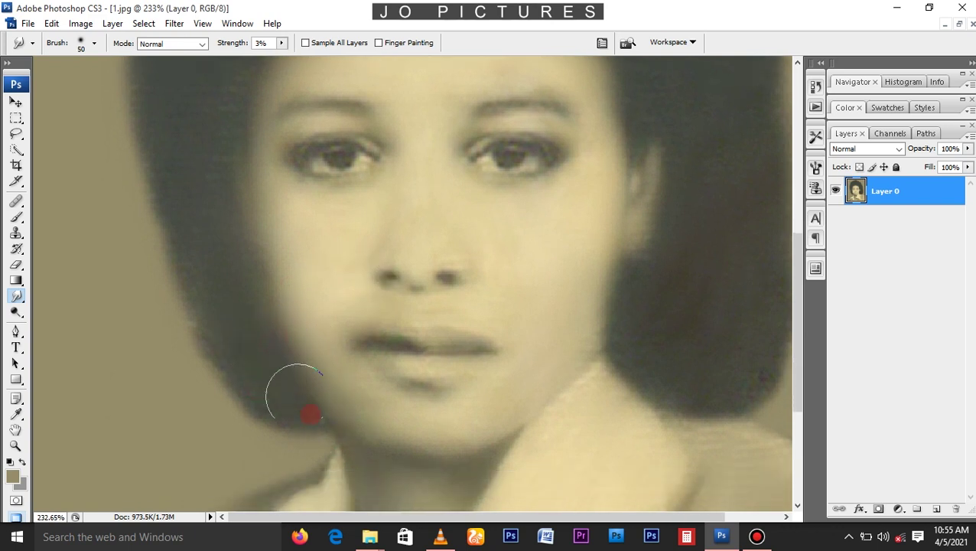
- Smooth the outer left hair edge and the hair edge above the forehead
{"action": "left_click_drag", "start_coordinate": [209, 284], "coordinate": [209, 365]}
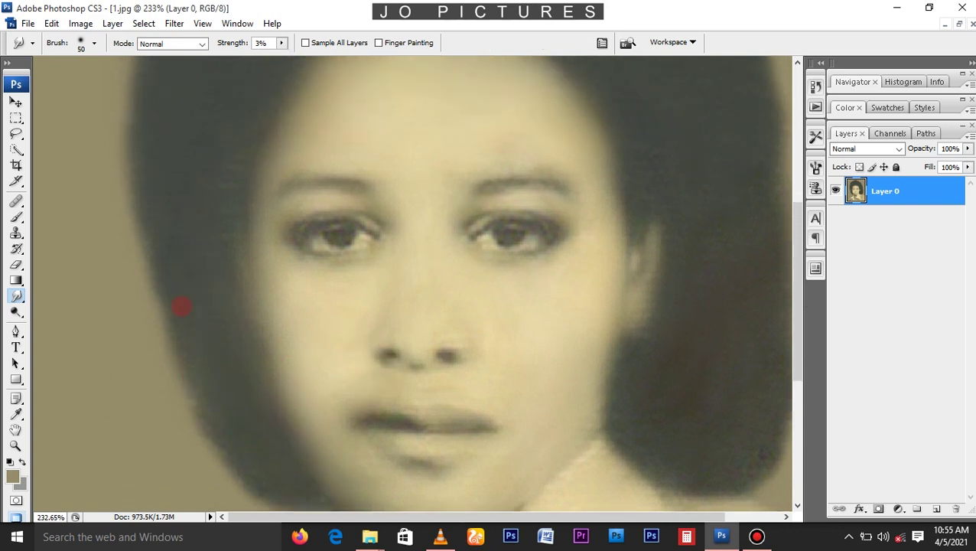
{"action": "left_click_drag", "start_coordinate": [225, 286], "coordinate": [227, 313]}
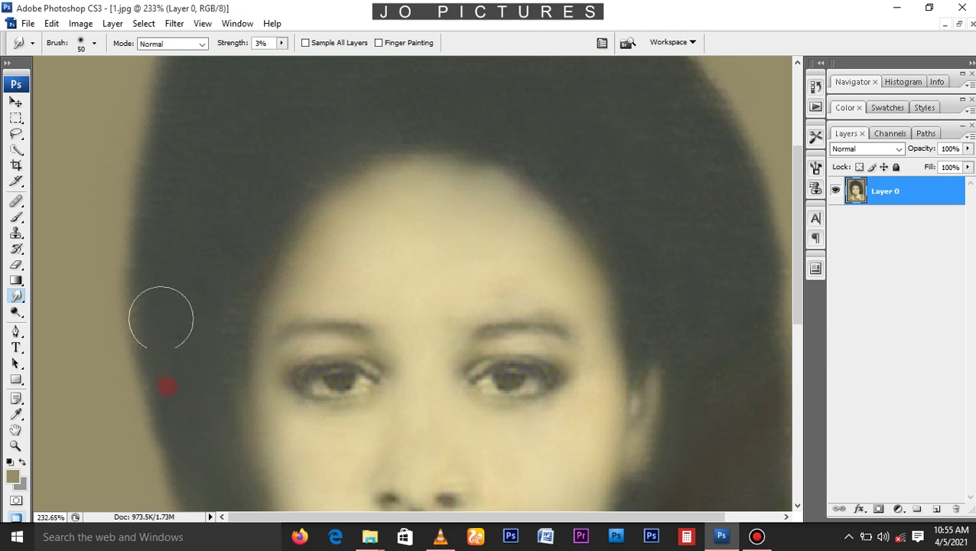
{"action": "left_click_drag", "start_coordinate": [151, 260], "coordinate": [149, 352]}
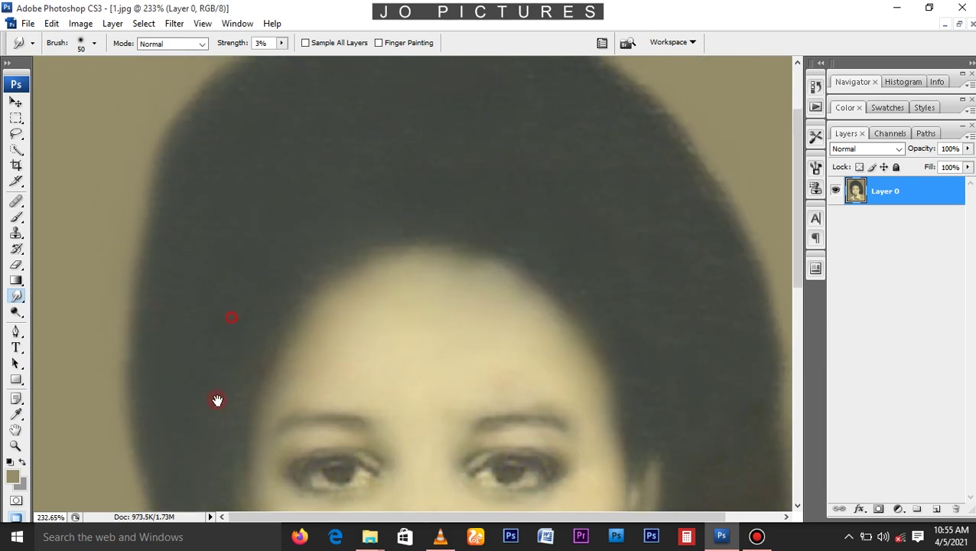
{"action": "left_click_drag", "start_coordinate": [292, 302], "coordinate": [292, 365]}
{"action": "left_click_drag", "start_coordinate": [304, 258], "coordinate": [301, 294]}
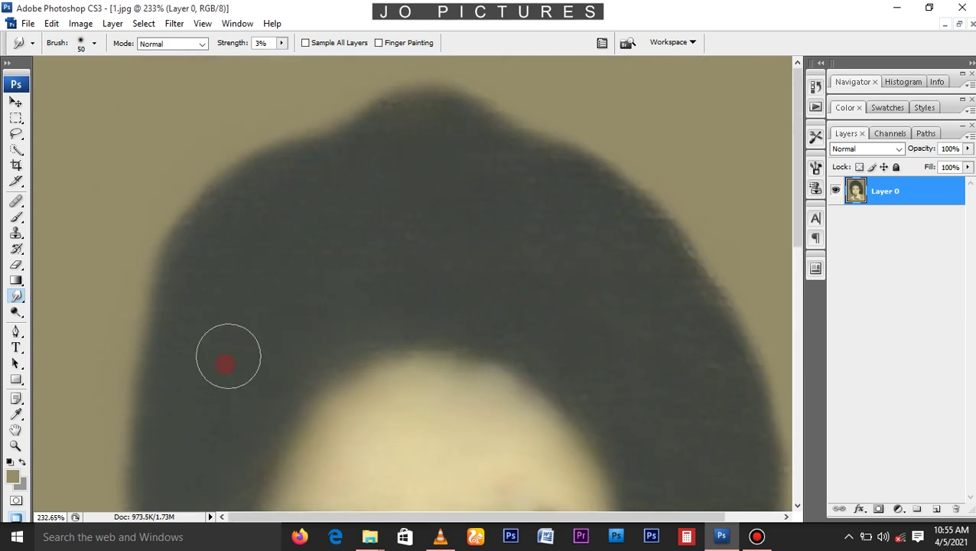
{"action": "left_click_drag", "start_coordinate": [170, 332], "coordinate": [191, 268]}
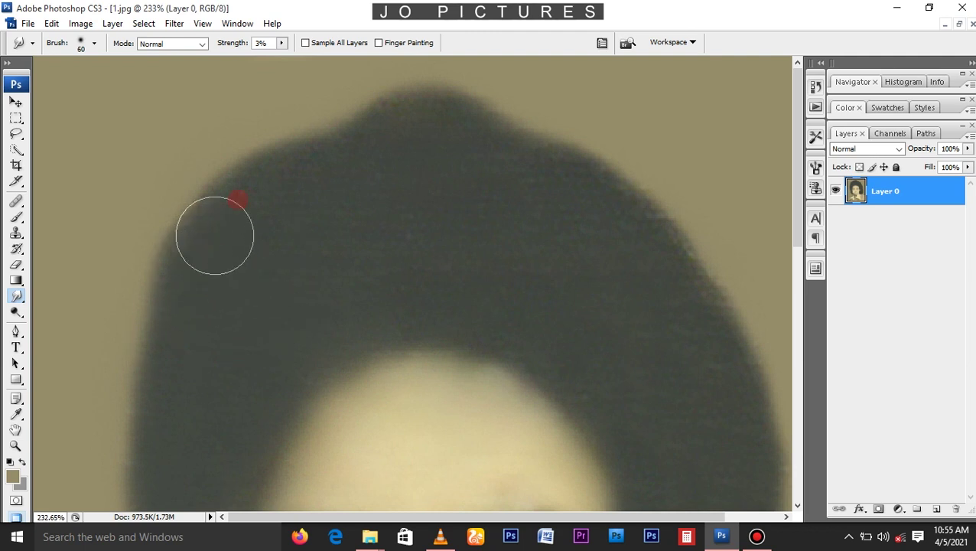
{"action": "left_click_drag", "start_coordinate": [387, 301], "coordinate": [306, 292]}
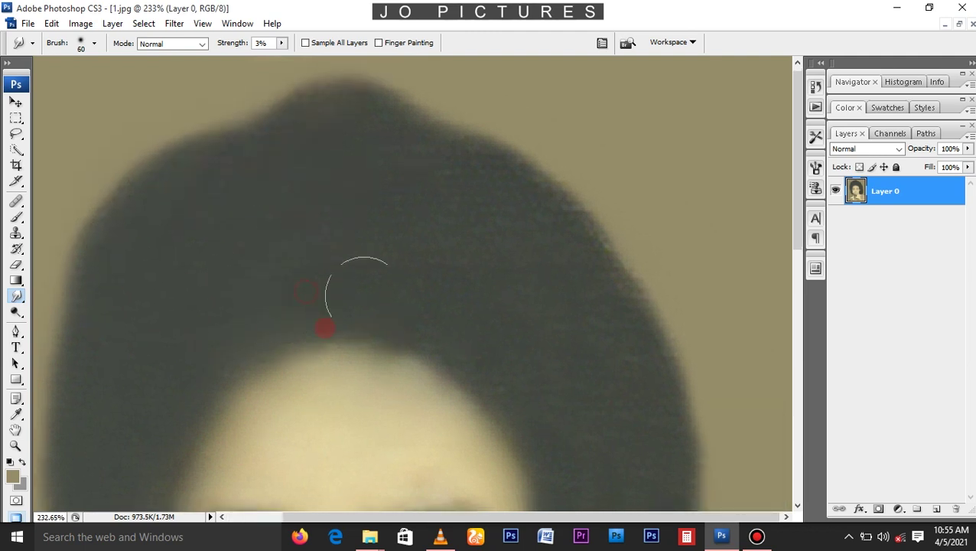
{"action": "left_click_drag", "start_coordinate": [394, 304], "coordinate": [532, 383]}
{"action": "mouse_move", "coordinate": [634, 300]}
{"action": "left_mouse_down"}
{"action": "mouse_move", "coordinate": [536, 191]}
{"action": "mouse_move", "coordinate": [465, 152]}
{"action": "left_mouse_up"}
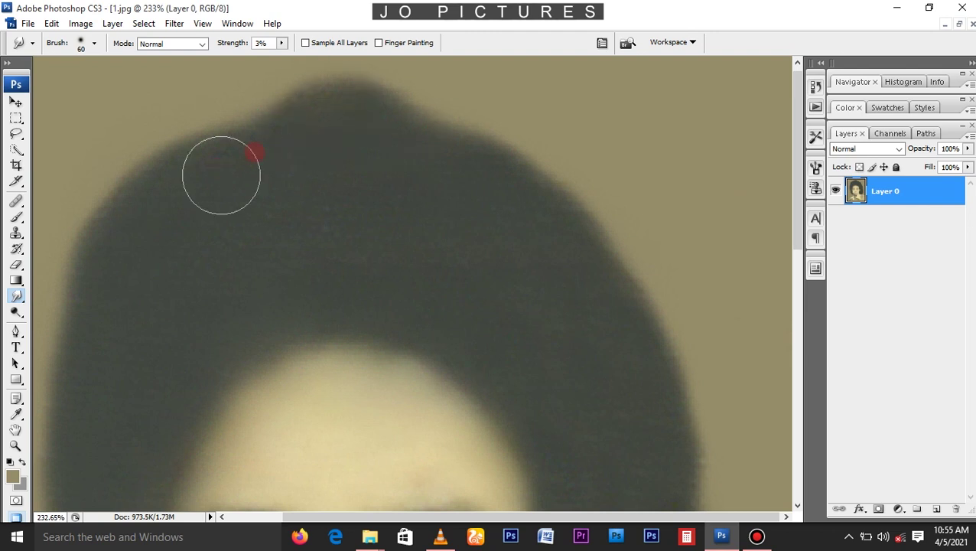
- Recentre on the face and soften the skin from the chin and cheek up to the hairline
{"action": "left_click", "coordinate": [355, 272], "text": "alt"}
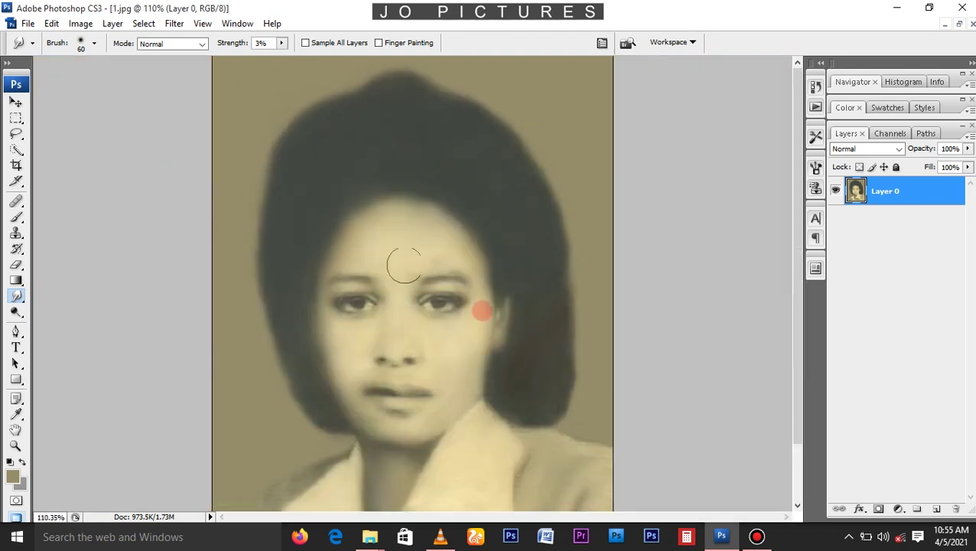
{"action": "left_click", "coordinate": [481, 250], "text": "ctrl"}
{"action": "key", "text": "alt+space"}
{"action": "left_click_drag", "start_coordinate": [505, 225], "coordinate": [505, 246]}
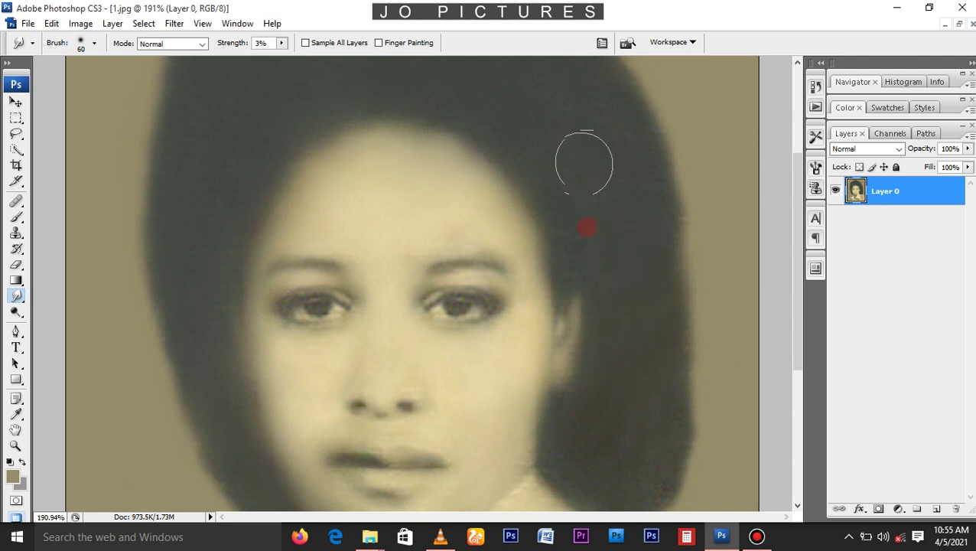
{"action": "scroll", "coordinate": [589, 218], "scroll_direction": "down", "scroll_amount": 2}
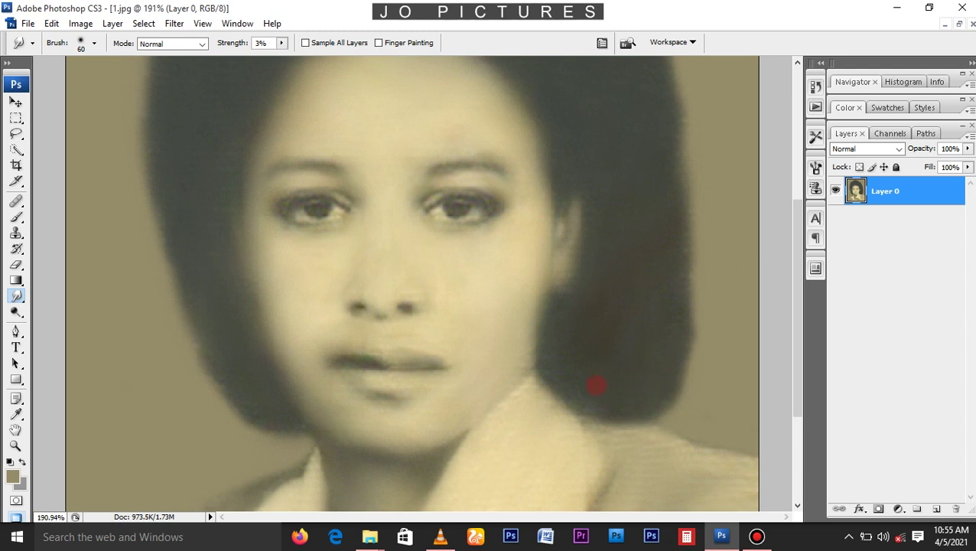
{"action": "scroll", "coordinate": [490, 383], "scroll_direction": "down", "scroll_amount": 1}
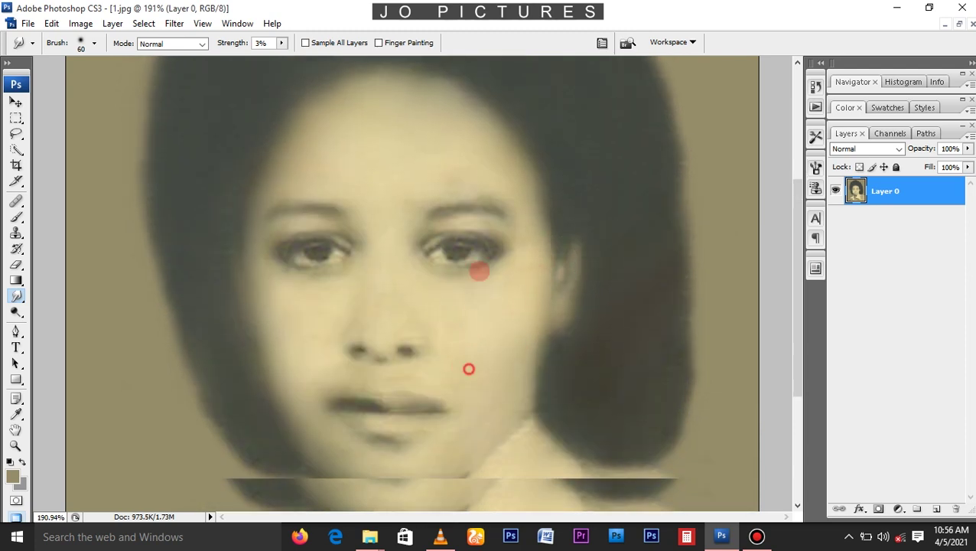
{"action": "left_click_drag", "start_coordinate": [463, 352], "coordinate": [261, 238]}
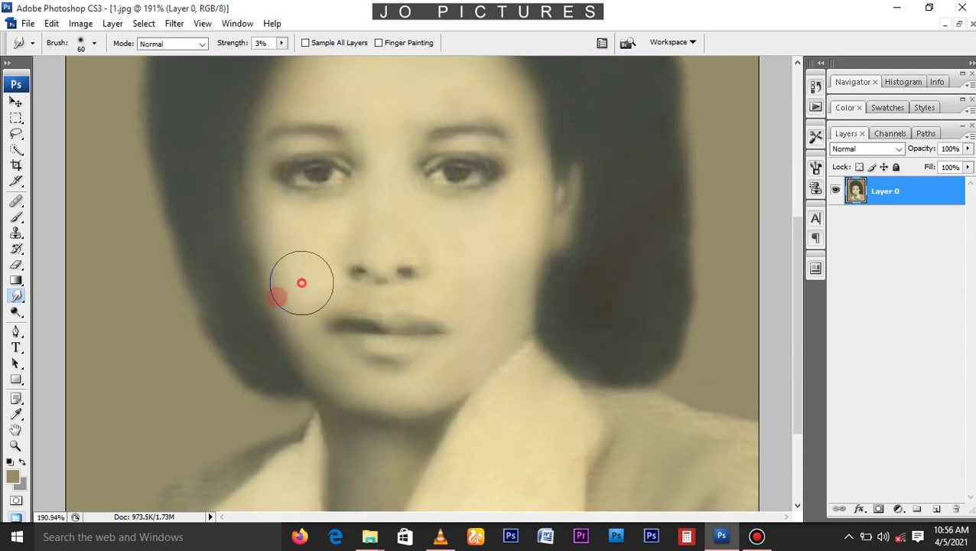
{"action": "scroll", "coordinate": [261, 238], "scroll_direction": "up", "scroll_amount": 3}
{"action": "left_click_drag", "start_coordinate": [322, 319], "coordinate": [281, 129]}
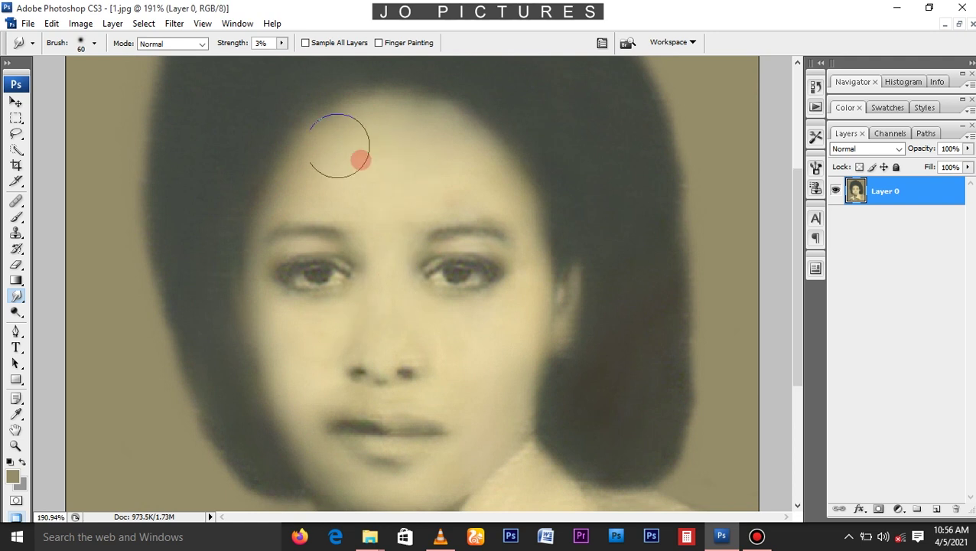
{"action": "scroll", "coordinate": [281, 129], "scroll_direction": "down", "scroll_amount": 3}
{"action": "scroll", "coordinate": [335, 181], "scroll_direction": "down", "scroll_amount": 2}
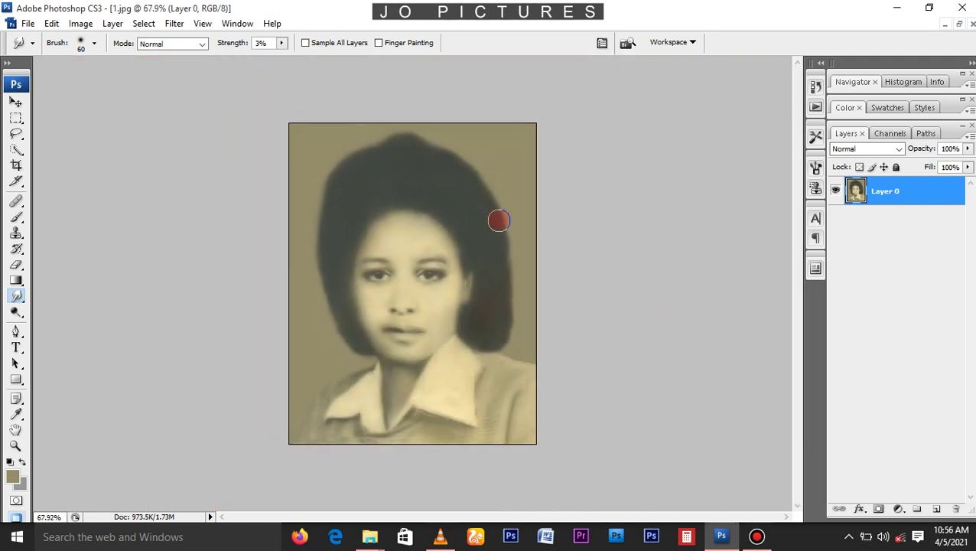
- Desaturate the portrait to grayscale, zoom in, and shrink the brush to 35 px
{"action": "left_click", "coordinate": [79, 23]}
{"action": "mouse_move", "coordinate": [99, 59]}
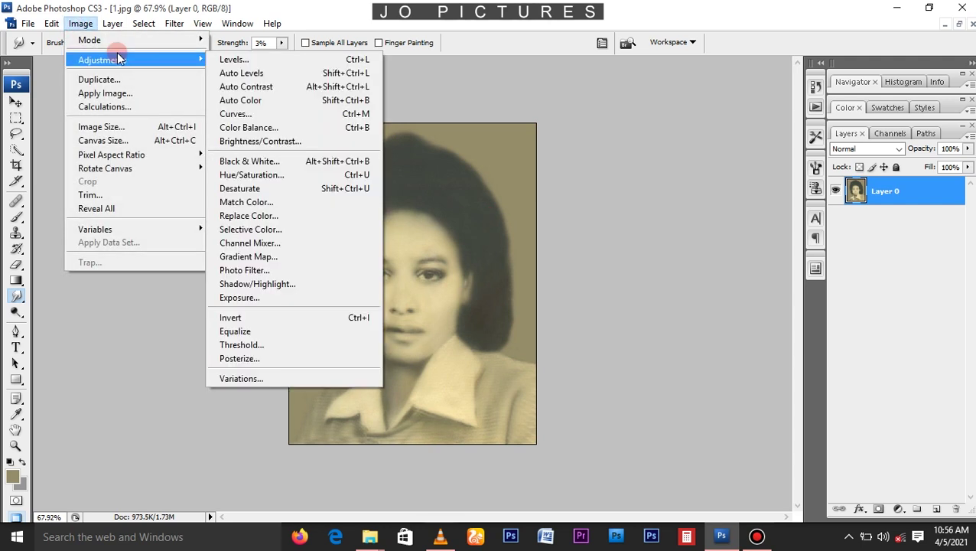
{"action": "left_click", "coordinate": [297, 190]}
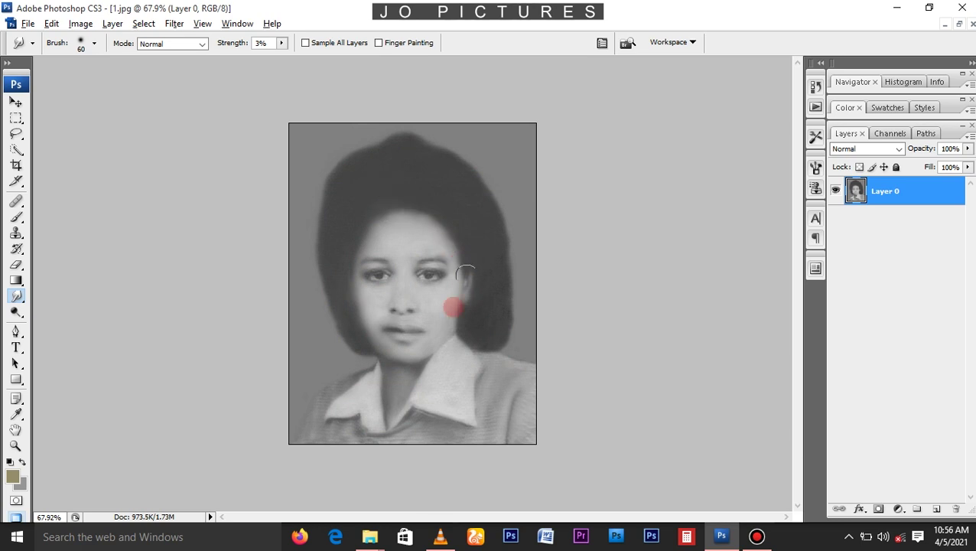
{"action": "scroll", "coordinate": [462, 292], "scroll_direction": "up", "scroll_amount": 4}
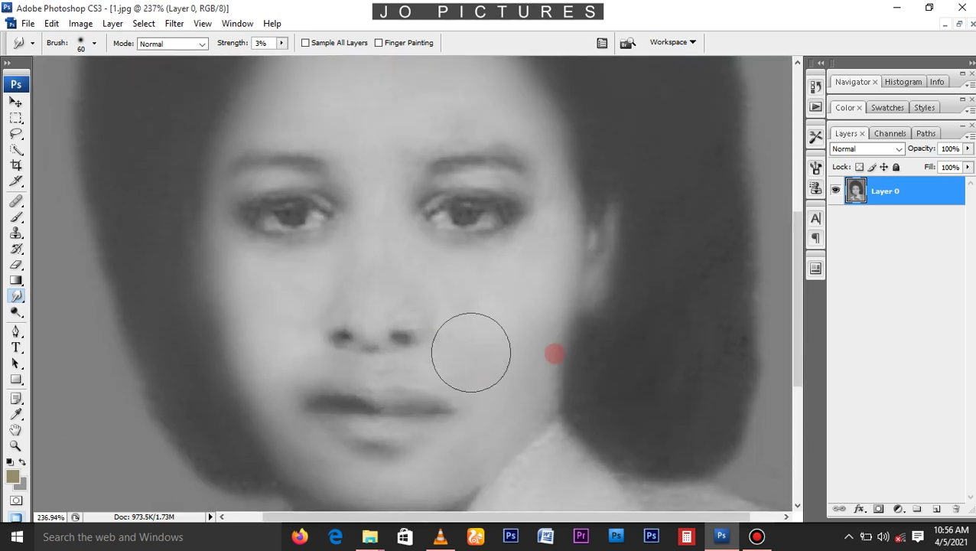
{"action": "key", "text": "bracketleft"}
{"action": "key", "text": "bracketleft"}
{"action": "key", "text": "bracketleft"}
{"action": "key", "text": "bracketleft"}
{"action": "key", "text": "bracketleft"}
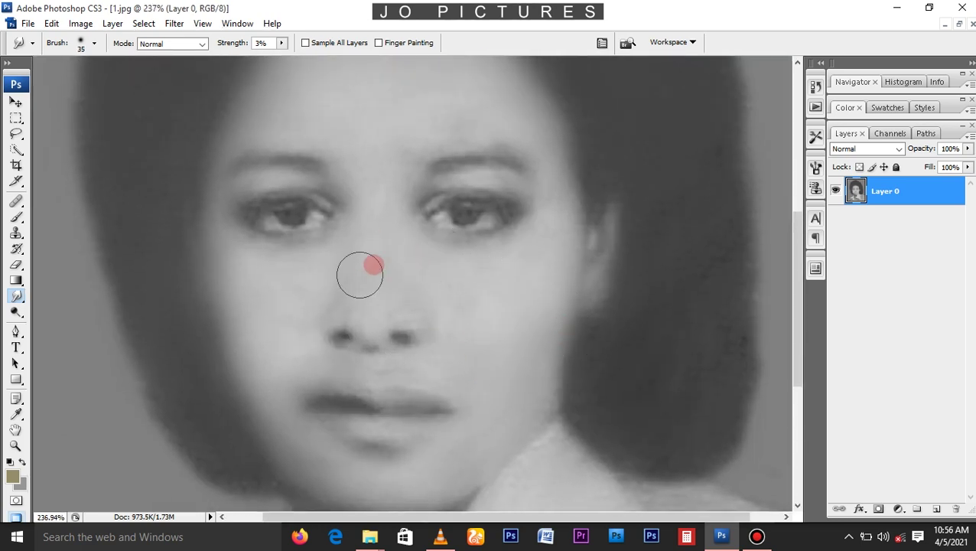
- Raise the portrait's brightness to +29 with Brightness/Contrast
{"action": "scroll", "coordinate": [276, 287], "scroll_direction": "up", "scroll_amount": 1}
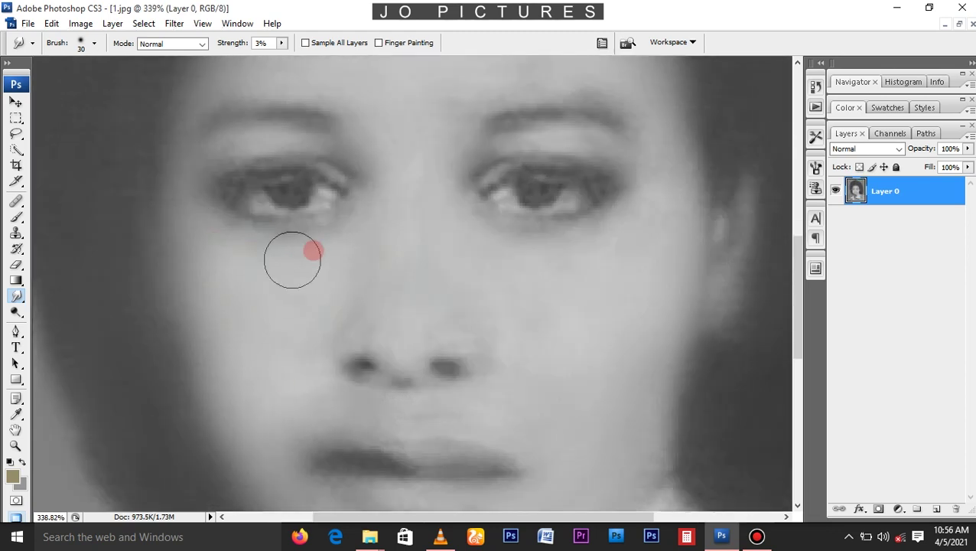
{"action": "scroll", "coordinate": [306, 264], "scroll_direction": "down", "scroll_amount": 4}
{"action": "left_click", "coordinate": [80, 23]}
{"action": "left_click", "coordinate": [308, 81]}
{"action": "mouse_move", "coordinate": [456, 188]}
{"action": "left_mouse_down"}
{"action": "mouse_move", "coordinate": [480, 196]}
{"action": "mouse_move", "coordinate": [473, 188]}
{"action": "left_mouse_up"}
{"action": "left_click", "coordinate": [585, 167]}
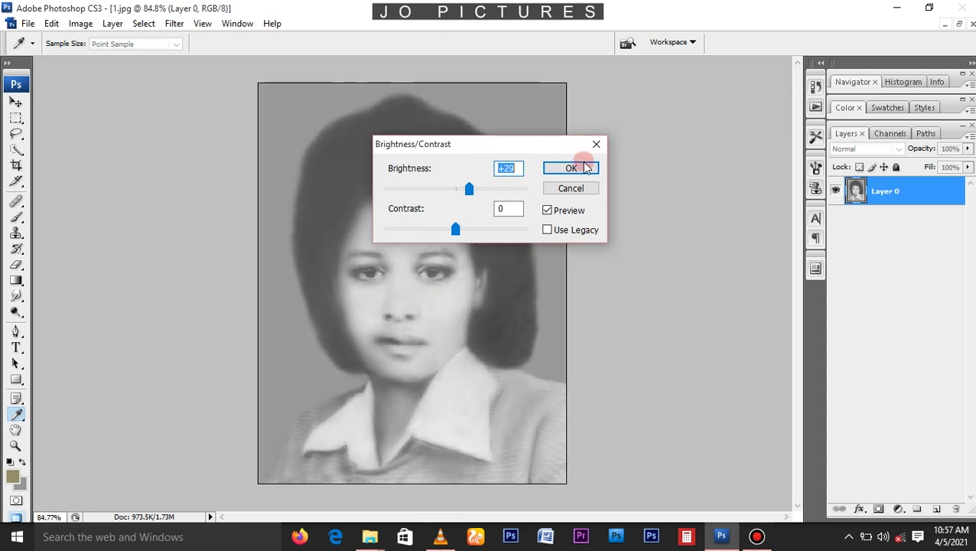
{"action": "left_click", "coordinate": [80, 23]}
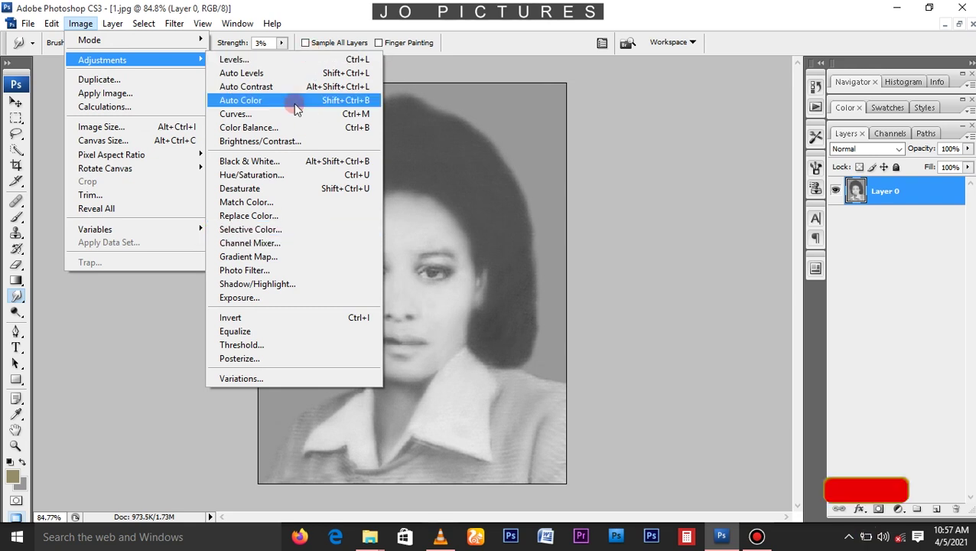
- Deepen the shadows with a Levels black input of 42, comparing before and after
{"action": "left_click", "coordinate": [283, 60]}
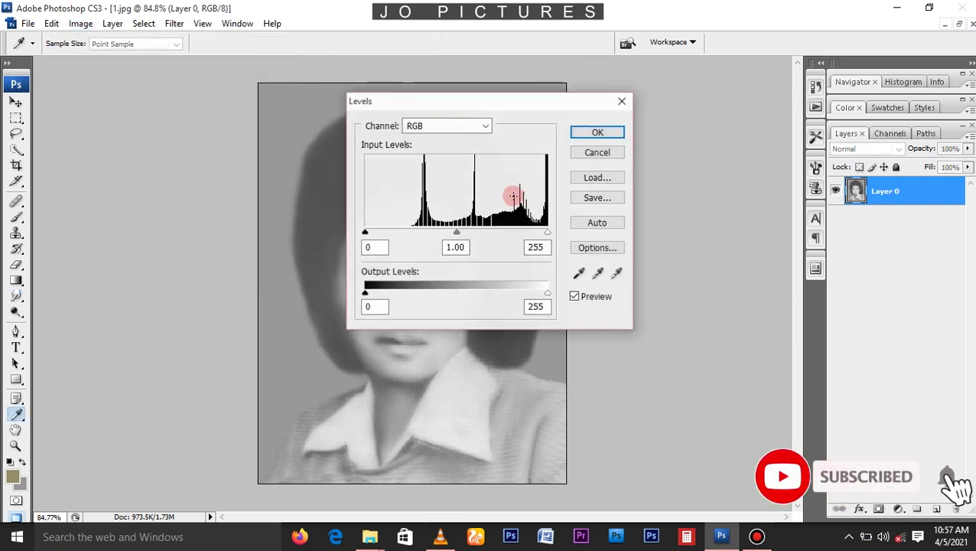
{"action": "left_click_drag", "start_coordinate": [447, 113], "coordinate": [730, 145]}
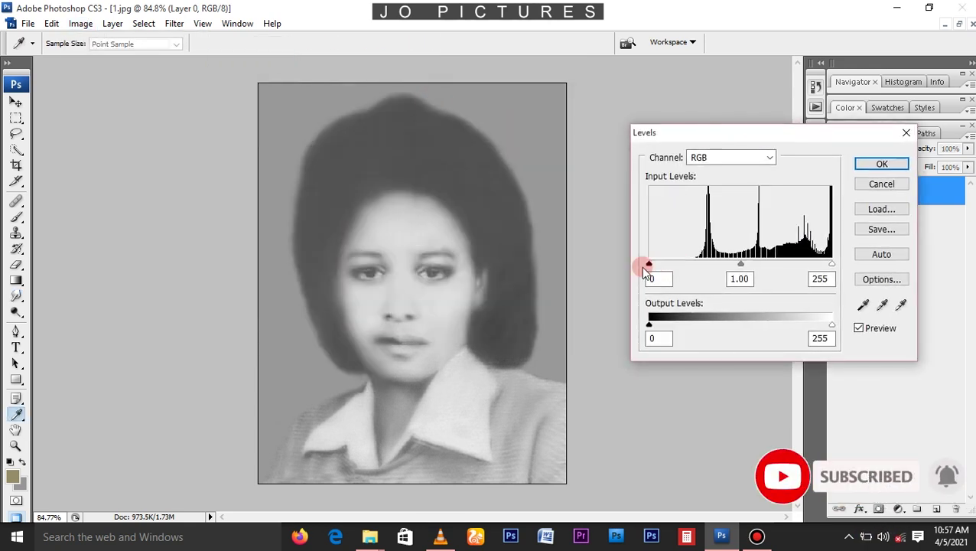
{"action": "left_click_drag", "start_coordinate": [648, 264], "coordinate": [678, 265]}
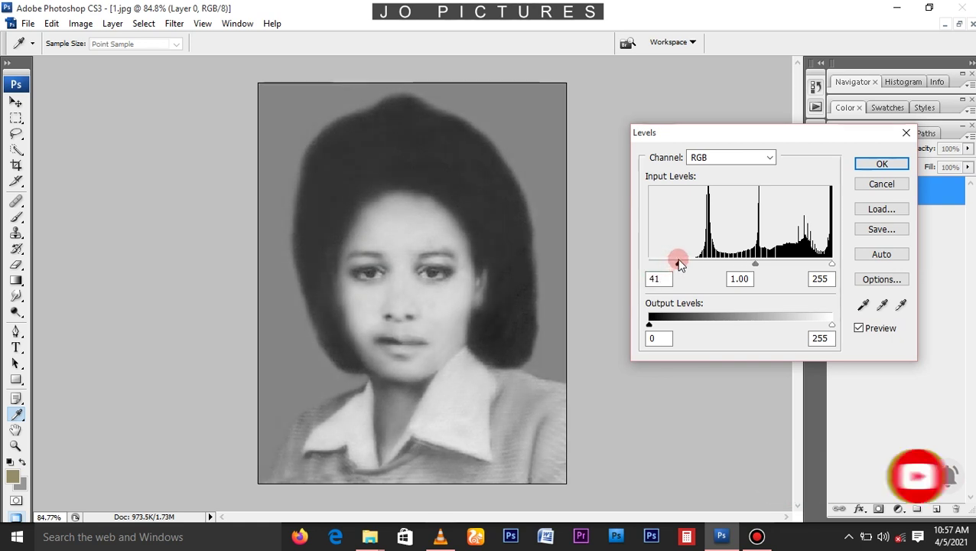
{"action": "left_click", "coordinate": [884, 331]}
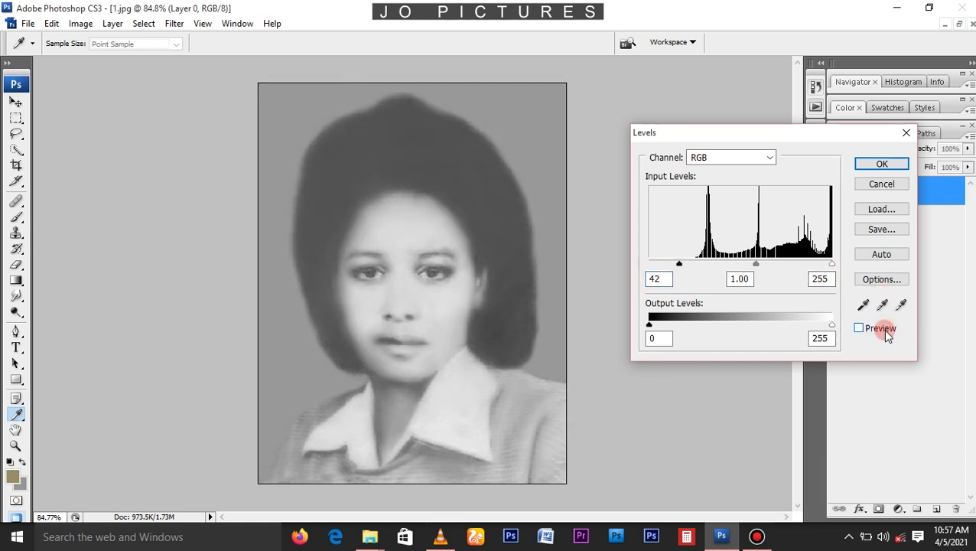
{"action": "left_click", "coordinate": [886, 334]}
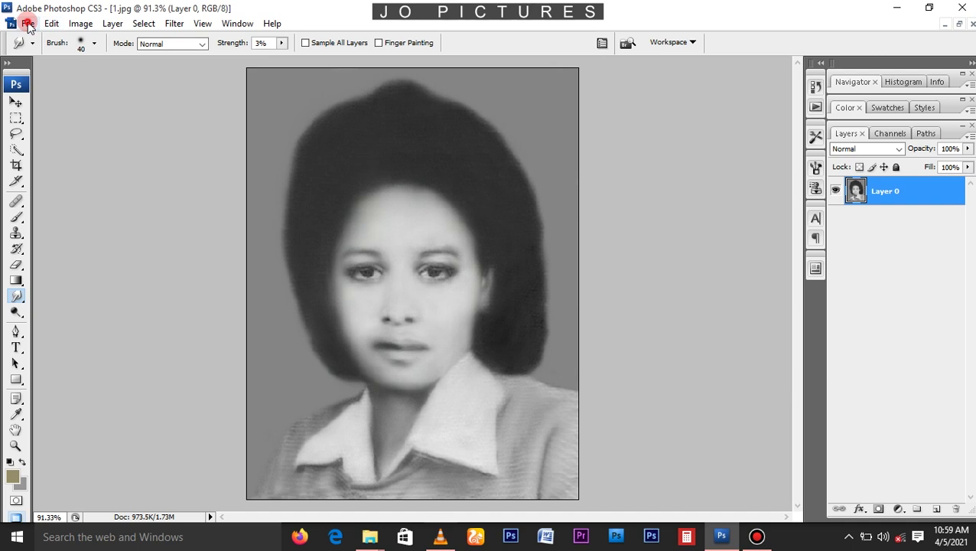
{"action": "left_click", "coordinate": [29, 23]}
{"action": "left_click", "coordinate": [62, 50]}
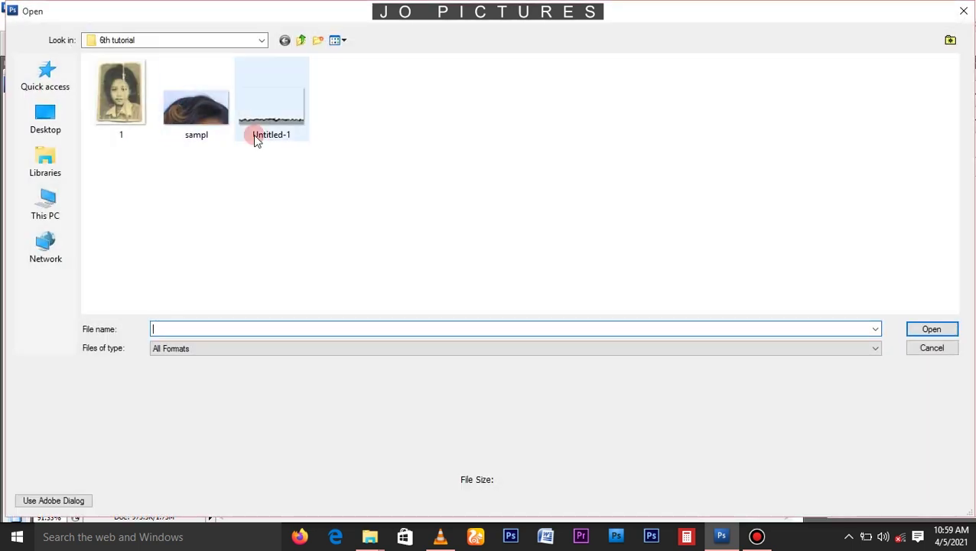
- Open sampl.jpg and marquee-select a rectangle of its dark hair
{"action": "left_click", "coordinate": [206, 131]}
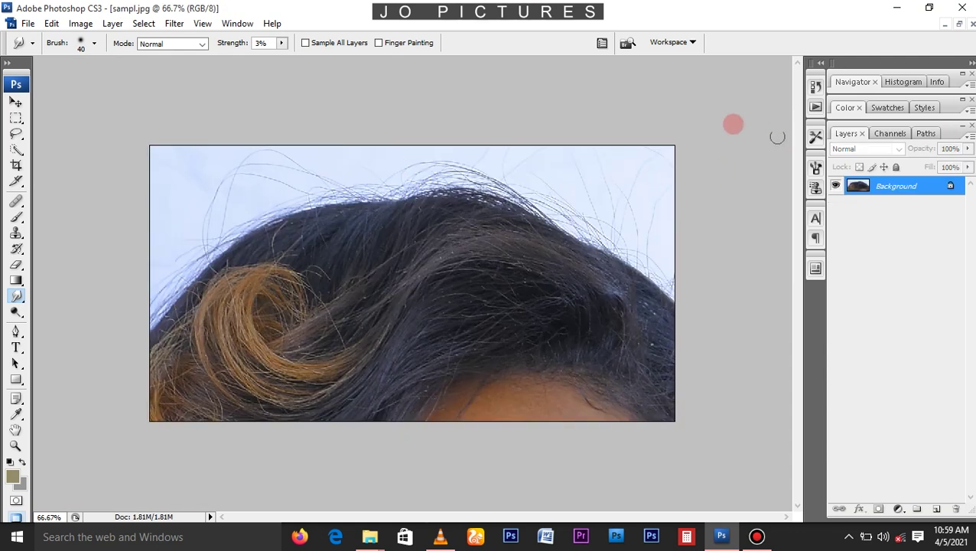
{"action": "key", "text": "m"}
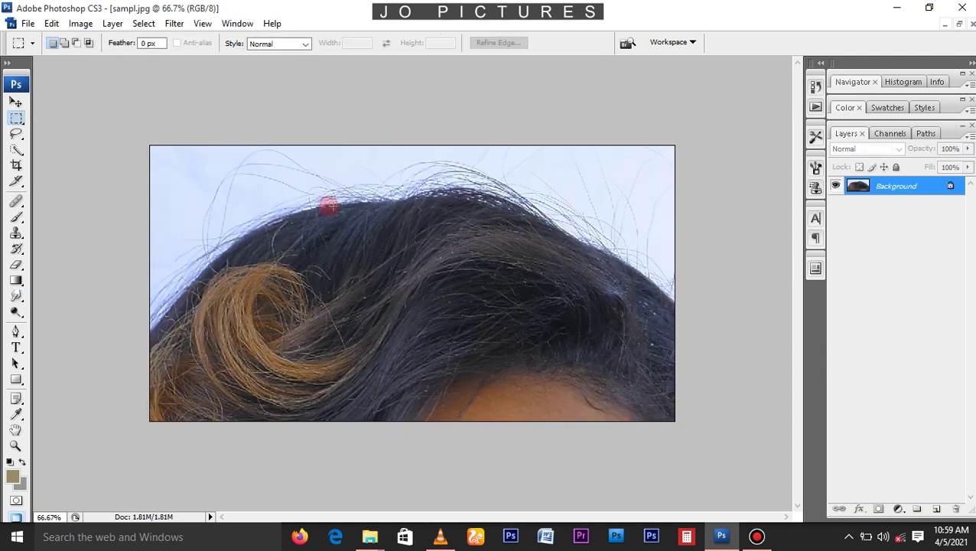
{"action": "left_click_drag", "start_coordinate": [583, 371], "coordinate": [584, 351]}
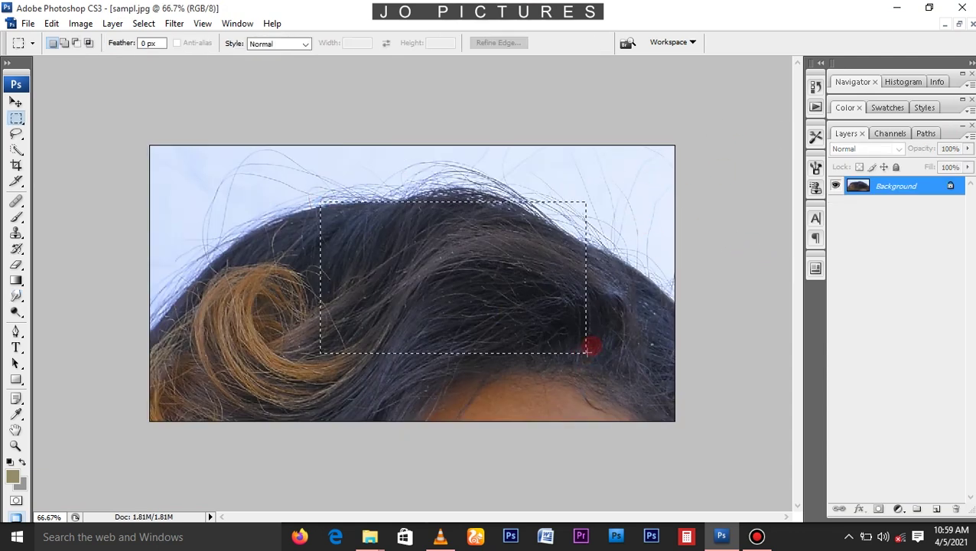
- Float the image windows and drag the selected hair into the portrait as a new layer
{"action": "left_click", "coordinate": [960, 24]}
{"action": "key", "text": "v"}
{"action": "left_click_drag", "start_coordinate": [334, 77], "coordinate": [560, 171]}
{"action": "left_click_drag", "start_coordinate": [501, 262], "coordinate": [256, 187]}
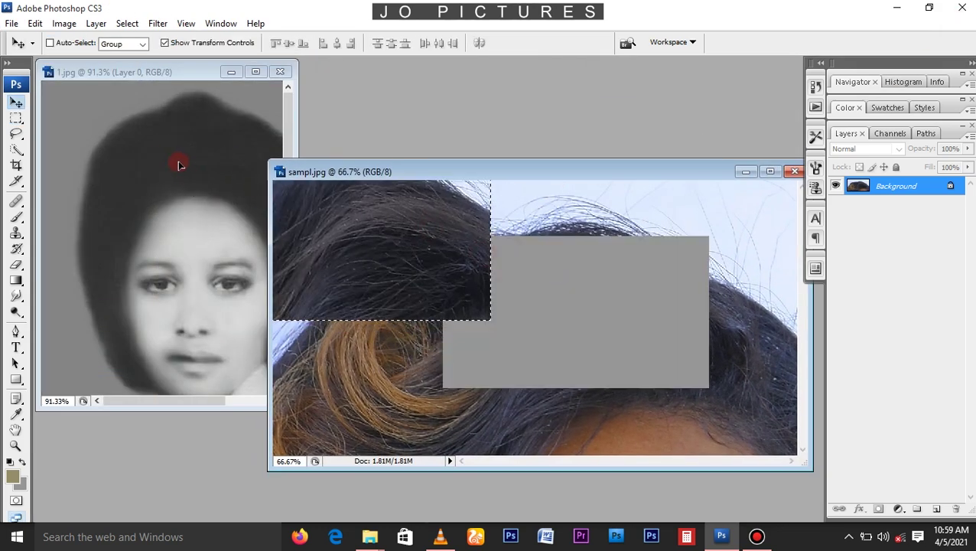
{"action": "left_click_drag", "start_coordinate": [168, 157], "coordinate": [185, 153]}
- Maximise the portrait and move and scale the hair patch over the crown
{"action": "double_click", "coordinate": [133, 72]}
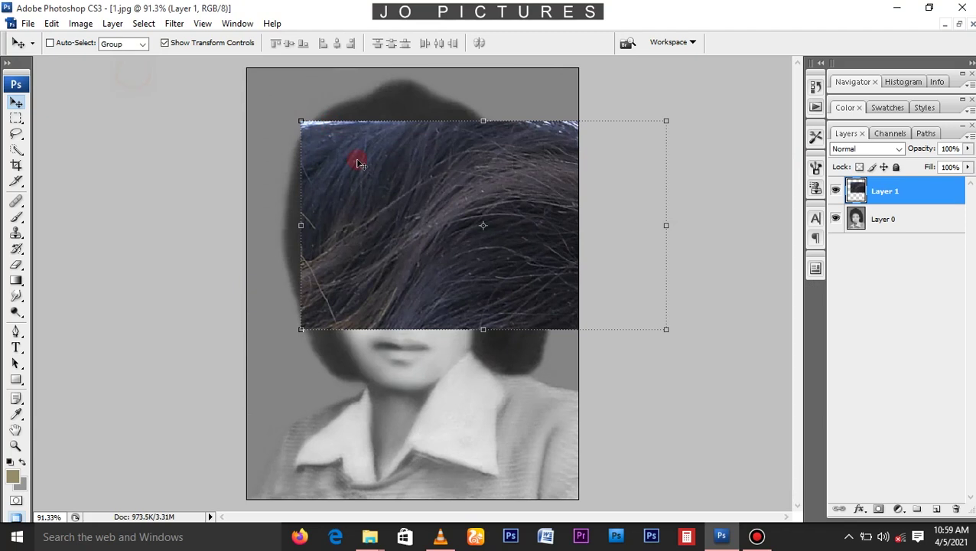
{"action": "left_click_drag", "start_coordinate": [357, 162], "coordinate": [334, 112]}
{"action": "left_click_drag", "start_coordinate": [612, 78], "coordinate": [511, 89]}
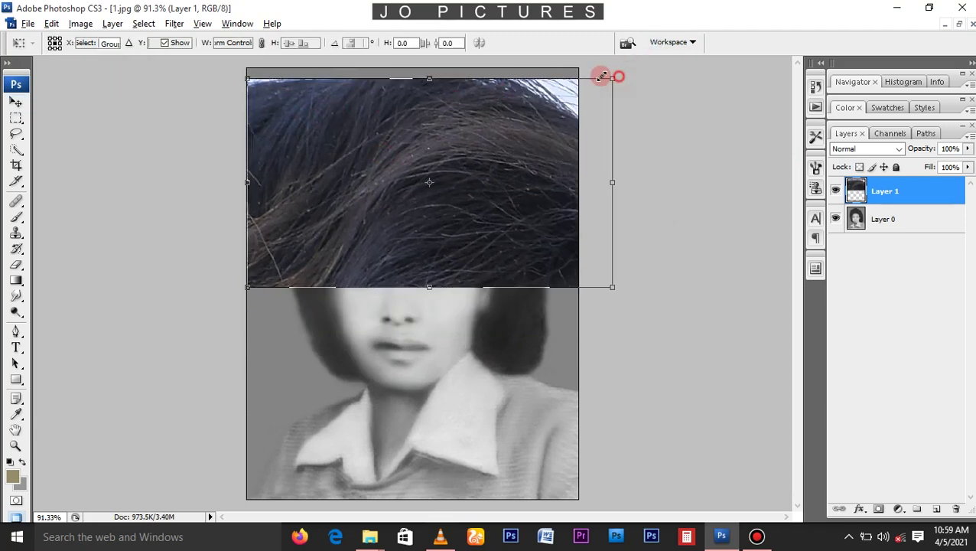
{"action": "key", "text": "Return"}
{"action": "mouse_move", "coordinate": [484, 148]}
{"action": "left_mouse_down"}
{"action": "mouse_move", "coordinate": [449, 116]}
{"action": "mouse_move", "coordinate": [472, 191]}
{"action": "left_mouse_up"}
{"action": "scroll", "coordinate": [421, 136], "scroll_direction": "up", "scroll_amount": 2}
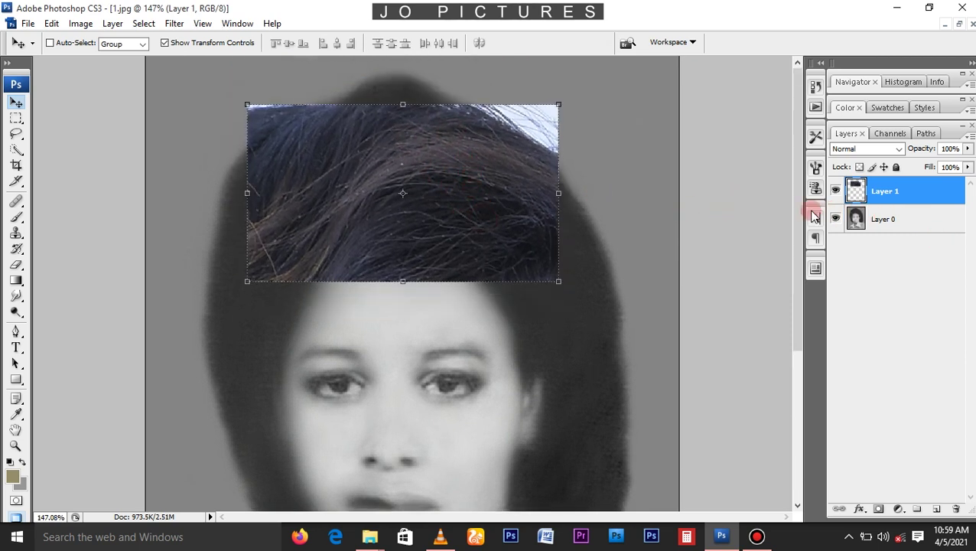
- Erase the patch's top and bottom edges with a 90–150 px eraser
{"action": "left_click", "coordinate": [17, 267]}
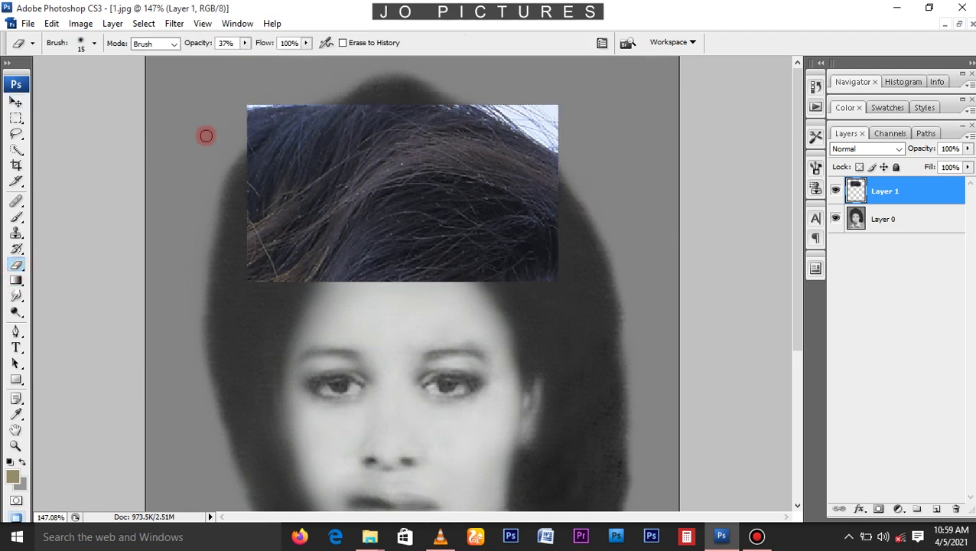
{"action": "key", "text": "bracketright"}
{"action": "mouse_move", "coordinate": [347, 76]}
{"action": "left_mouse_down"}
{"action": "mouse_move", "coordinate": [207, 175]}
{"action": "mouse_move", "coordinate": [242, 113]}
{"action": "mouse_move", "coordinate": [383, 81]}
{"action": "mouse_move", "coordinate": [559, 104]}
{"action": "mouse_move", "coordinate": [591, 232]}
{"action": "left_mouse_up"}
{"action": "key", "text": "bracketright"}
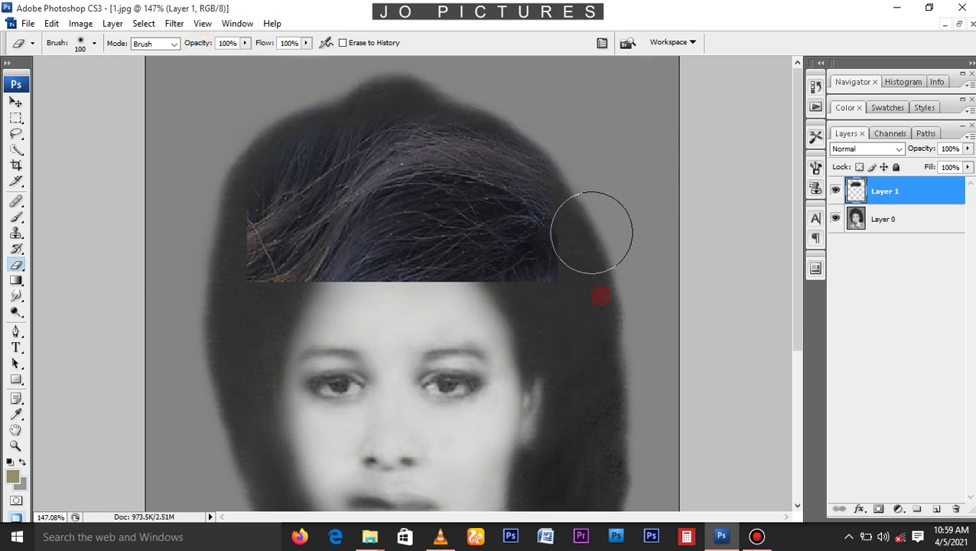
{"action": "key", "text": "bracketright"}
{"action": "key", "text": "bracketright"}
{"action": "mouse_move", "coordinate": [584, 284]}
{"action": "left_mouse_down"}
{"action": "mouse_move", "coordinate": [375, 325]}
{"action": "mouse_move", "coordinate": [272, 319]}
{"action": "mouse_move", "coordinate": [203, 221]}
{"action": "left_mouse_up"}
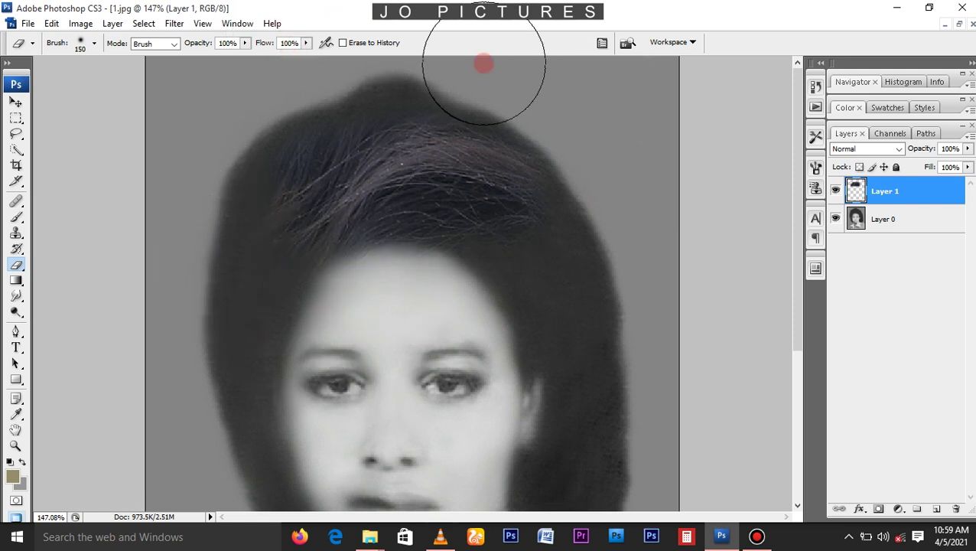
{"action": "mouse_move", "coordinate": [482, 322]}
{"action": "left_mouse_down"}
{"action": "mouse_move", "coordinate": [412, 320]}
{"action": "mouse_move", "coordinate": [425, 235]}
{"action": "left_mouse_up"}
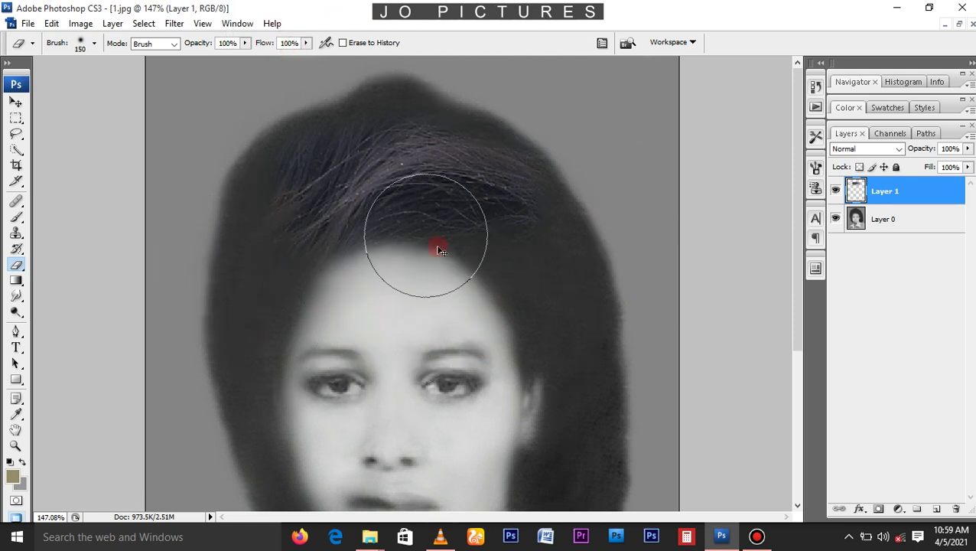
{"action": "key", "text": "v"}
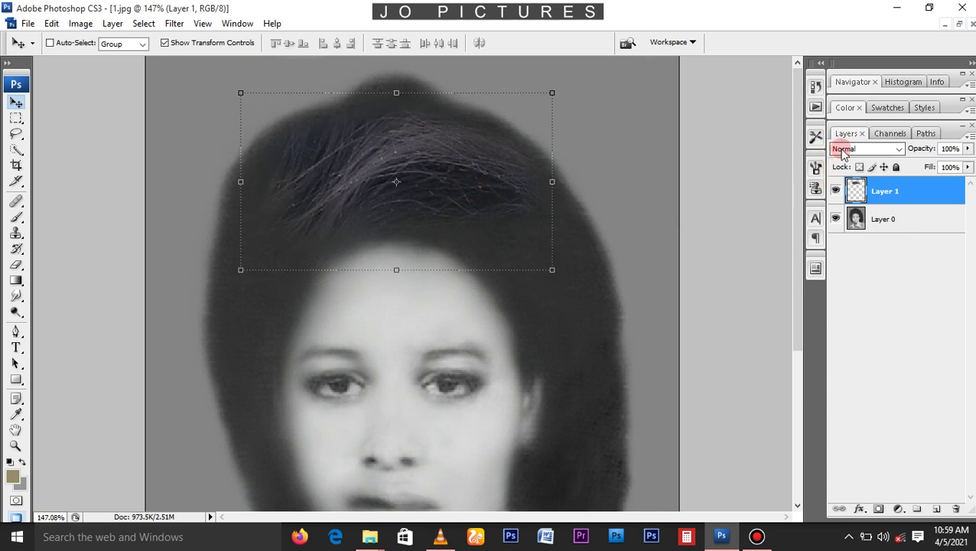
- Set Layer 1's blend mode to Soft Light and move the patch up over the head
{"action": "left_click", "coordinate": [842, 150]}
{"action": "left_click", "coordinate": [857, 342]}
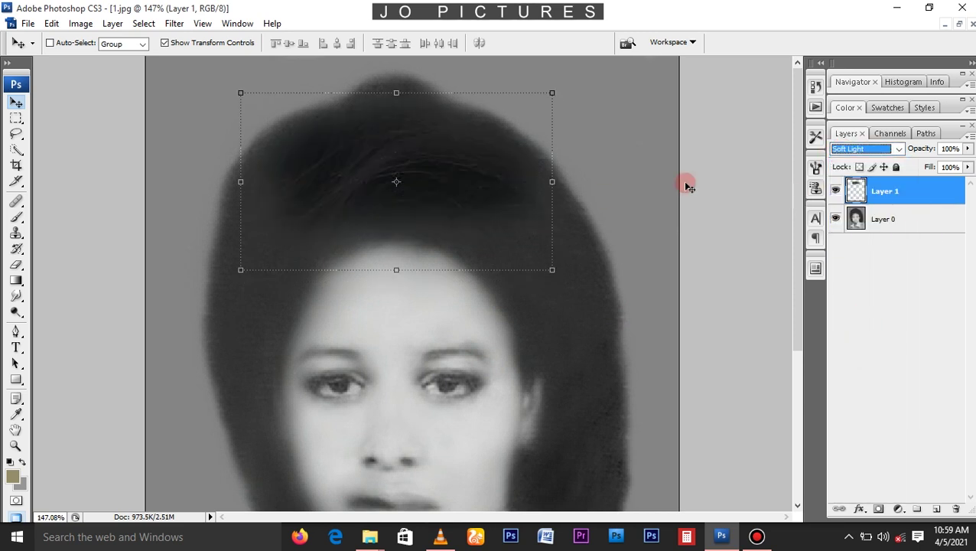
{"action": "left_click_drag", "start_coordinate": [494, 202], "coordinate": [436, 180]}
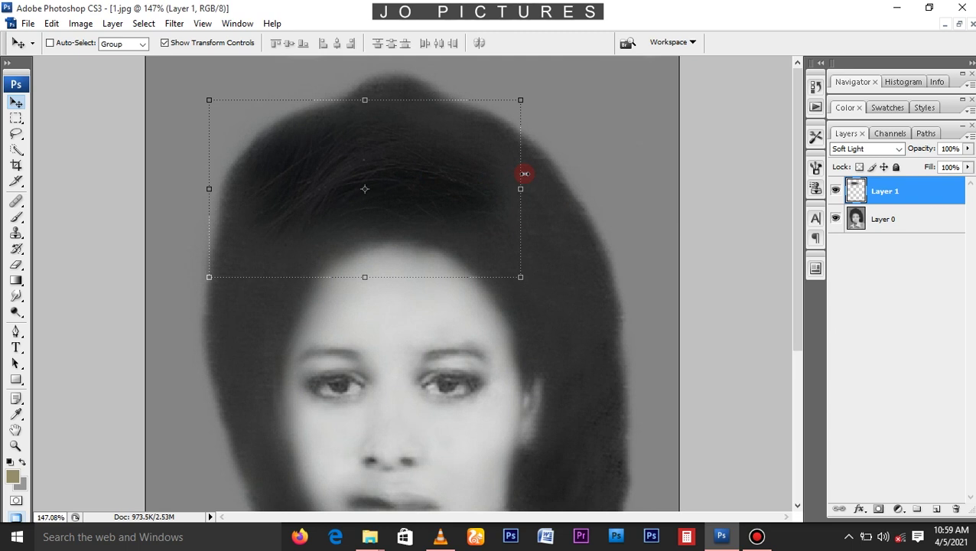
- Free Transform the hair patch to rotate it along the hair and shrink it
{"action": "key", "text": "ctrl+t"}
{"action": "left_click_drag", "start_coordinate": [554, 174], "coordinate": [517, 111]}
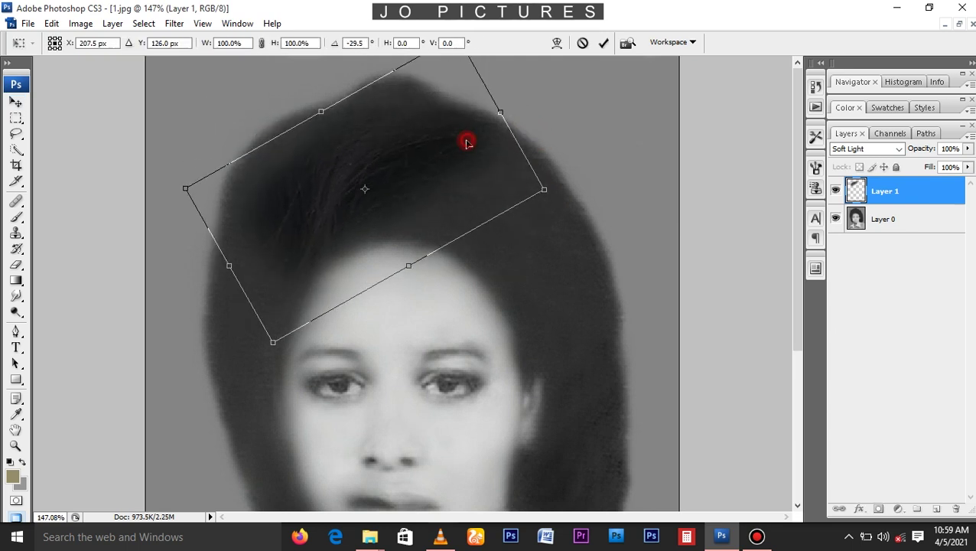
{"action": "double_click", "coordinate": [394, 145]}
{"action": "scroll", "coordinate": [391, 136], "scroll_direction": "up", "scroll_amount": 1}
{"action": "scroll", "coordinate": [425, 191], "scroll_direction": "down", "scroll_amount": 3}
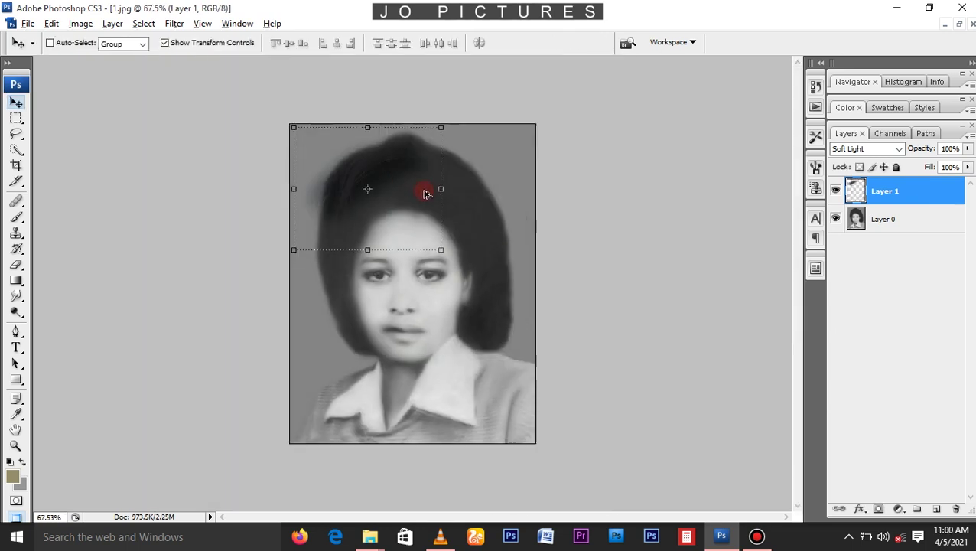
{"action": "scroll", "coordinate": [360, 162], "scroll_direction": "up", "scroll_amount": 2}
{"action": "scroll", "coordinate": [405, 206], "scroll_direction": "up", "scroll_amount": 1}
{"action": "left_click_drag", "start_coordinate": [469, 263], "coordinate": [450, 229]}
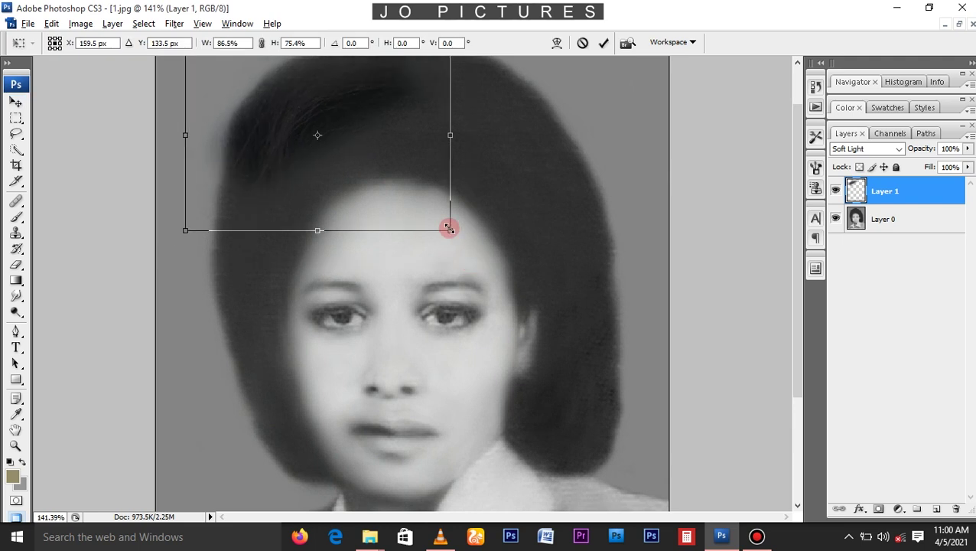
{"action": "double_click", "coordinate": [384, 124]}
- Move the patch onto the hair, fade it to 54% opacity, and shift a duplicate right
{"action": "mouse_move", "coordinate": [367, 112]}
{"action": "left_mouse_down"}
{"action": "mouse_move", "coordinate": [373, 175]}
{"action": "mouse_move", "coordinate": [399, 164]}
{"action": "left_mouse_up"}
{"action": "left_click_drag", "start_coordinate": [898, 150], "coordinate": [887, 150]}
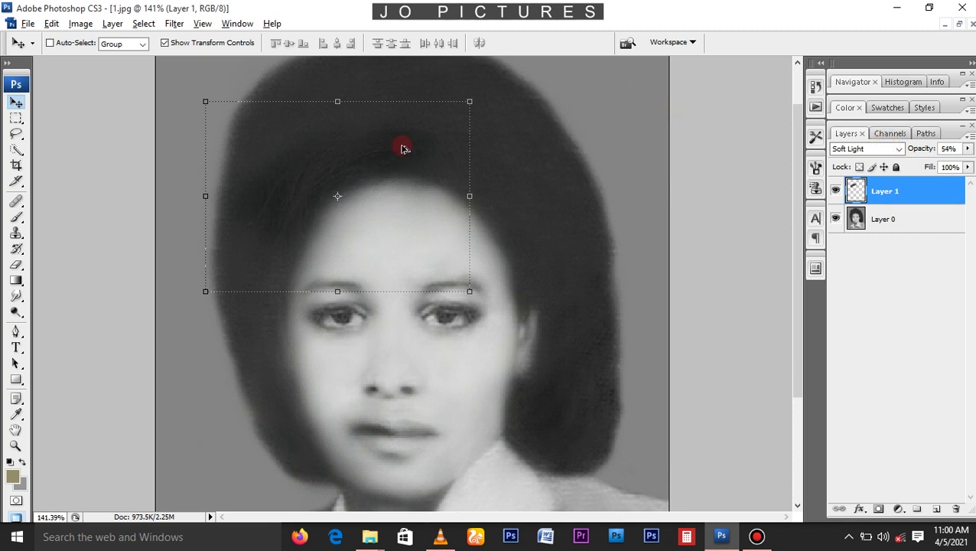
{"action": "left_click_drag", "start_coordinate": [386, 143], "coordinate": [477, 168]}
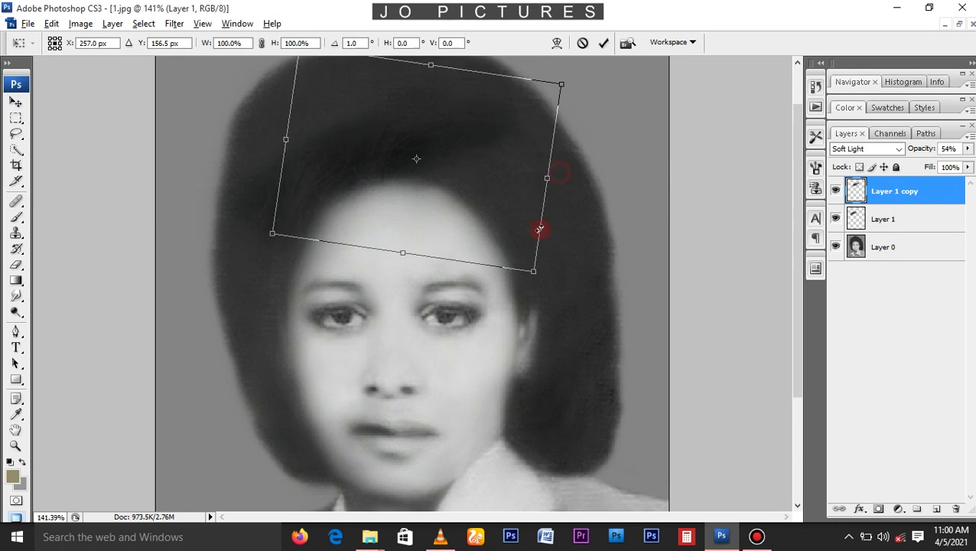
- Rotate and tilt the copied hair patches, moving one up over the crown
{"action": "left_click_drag", "start_coordinate": [558, 173], "coordinate": [506, 211]}
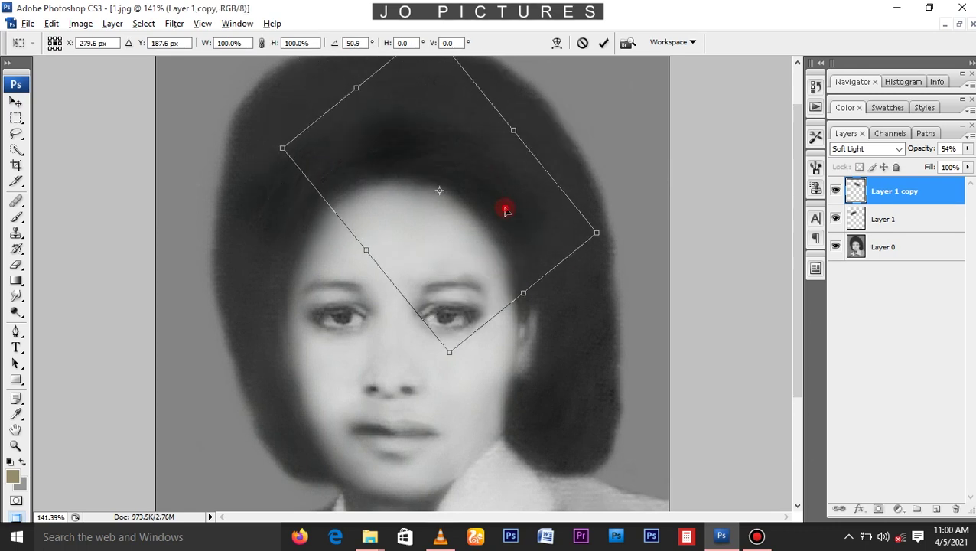
{"action": "key", "text": "Return"}
{"action": "left_click_drag", "start_coordinate": [581, 202], "coordinate": [584, 216]}
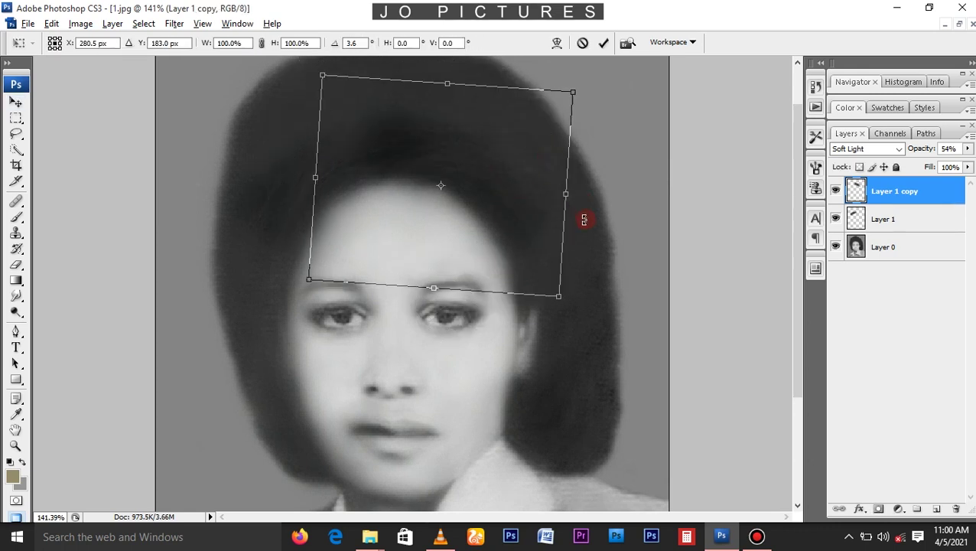
{"action": "mouse_move", "coordinate": [506, 196]}
{"action": "left_mouse_down"}
{"action": "mouse_move", "coordinate": [544, 243]}
{"action": "mouse_move", "coordinate": [517, 200]}
{"action": "left_mouse_up"}
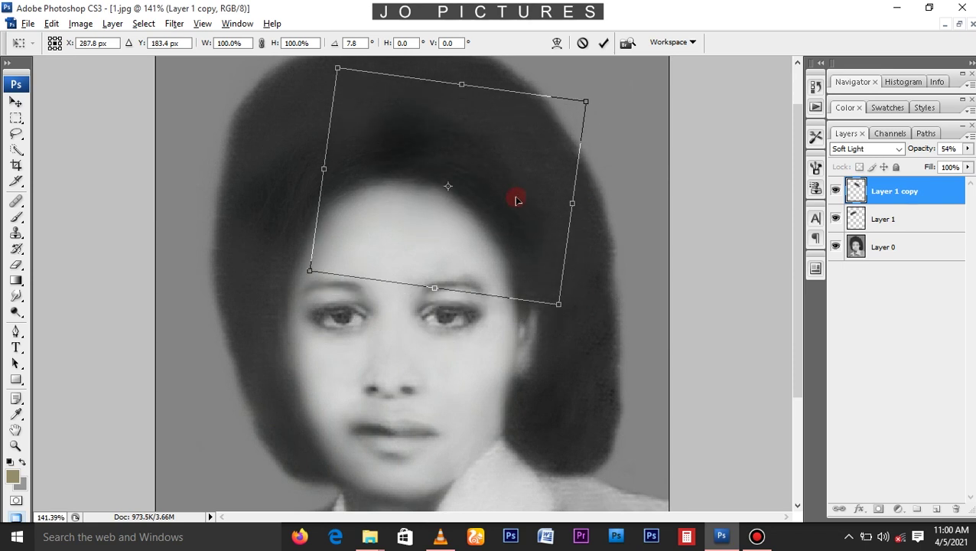
{"action": "key", "text": "Return"}
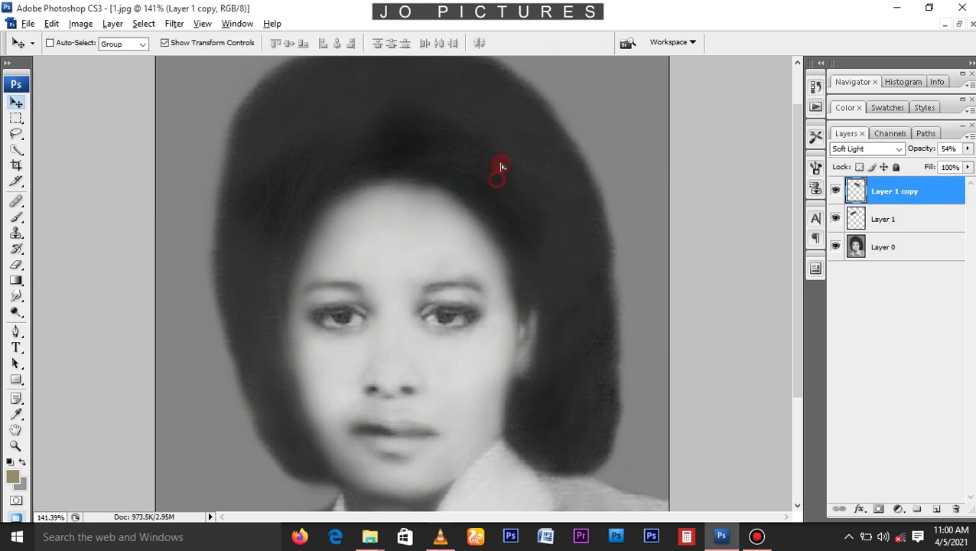
{"action": "left_click_drag", "start_coordinate": [501, 166], "coordinate": [499, 132]}
- Add two more hair patch copies, rotating and placing them over the top hair
{"action": "key", "text": "ctrl+j"}
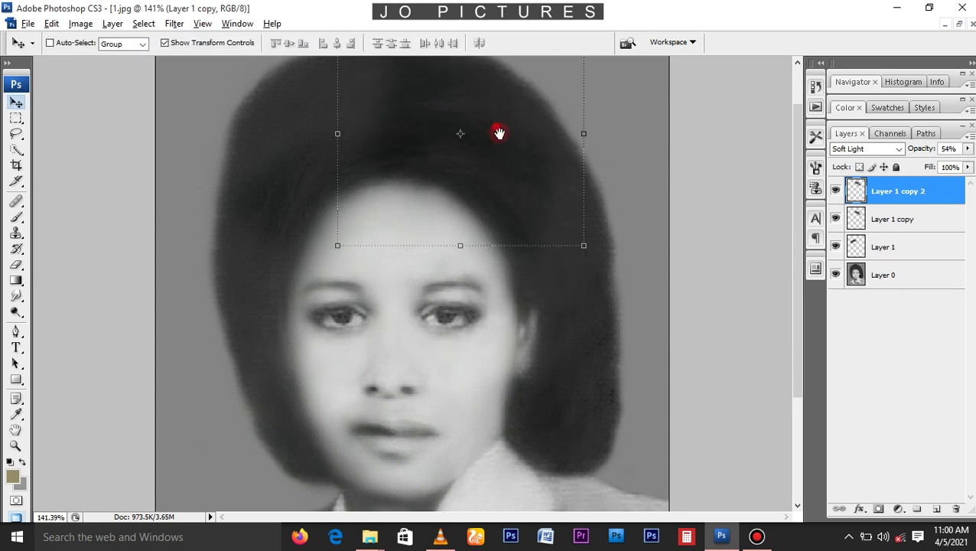
{"action": "scroll", "coordinate": [497, 130], "scroll_direction": "up", "scroll_amount": 2}
{"action": "mouse_move", "coordinate": [516, 192]}
{"action": "left_mouse_down"}
{"action": "mouse_move", "coordinate": [421, 157]}
{"action": "mouse_move", "coordinate": [476, 188]}
{"action": "mouse_move", "coordinate": [463, 26]}
{"action": "left_mouse_up"}
{"action": "key", "text": "ctrl+j"}
{"action": "mouse_move", "coordinate": [421, 140]}
{"action": "left_mouse_down"}
{"action": "mouse_move", "coordinate": [438, 170]}
{"action": "mouse_move", "coordinate": [404, 133]}
{"action": "mouse_move", "coordinate": [420, 131]}
{"action": "left_mouse_up"}
{"action": "key", "text": "Return"}
- Add rotated hair copies along the left hairline and down the left side hair
{"action": "left_click_drag", "start_coordinate": [449, 176], "coordinate": [329, 146]}
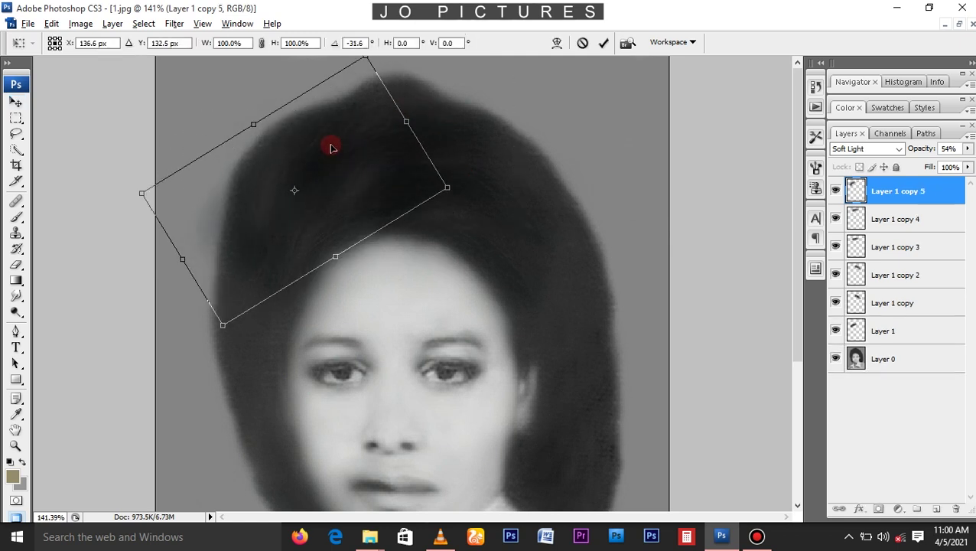
{"action": "key", "text": "Return"}
{"action": "key", "text": "ctrl+j"}
{"action": "left_click_drag", "start_coordinate": [293, 201], "coordinate": [267, 241]}
{"action": "key", "text": "Return"}
{"action": "key", "text": "ctrl+j"}
- Add rotated hair copies along the right side and lower right hair
{"action": "key", "text": "ctrl+j"}
{"action": "key", "text": "ctrl+t"}
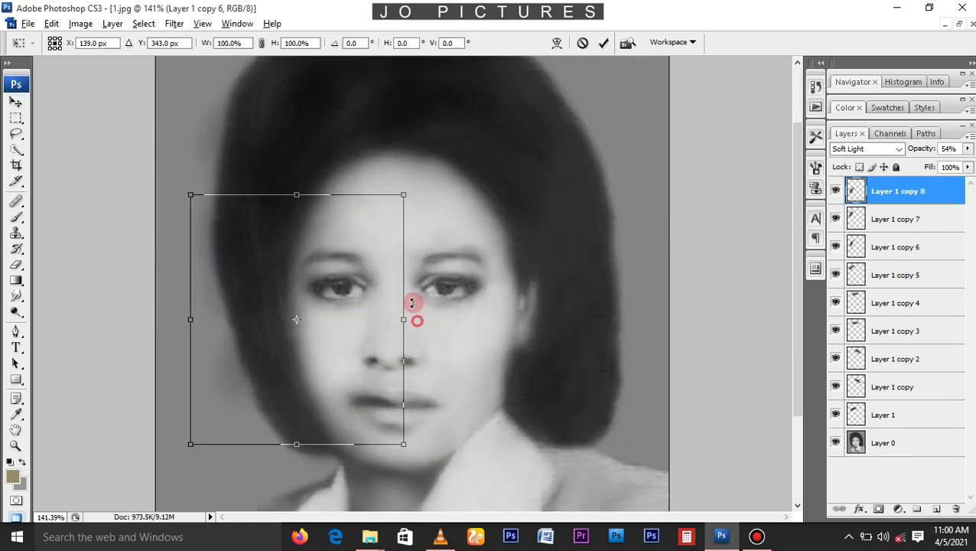
{"action": "left_click_drag", "start_coordinate": [414, 305], "coordinate": [283, 396]}
{"action": "key", "text": "Return"}
{"action": "key", "text": "ctrl+j"}
{"action": "right_click", "coordinate": [599, 249]}
{"action": "left_click_drag", "start_coordinate": [653, 398], "coordinate": [606, 216]}
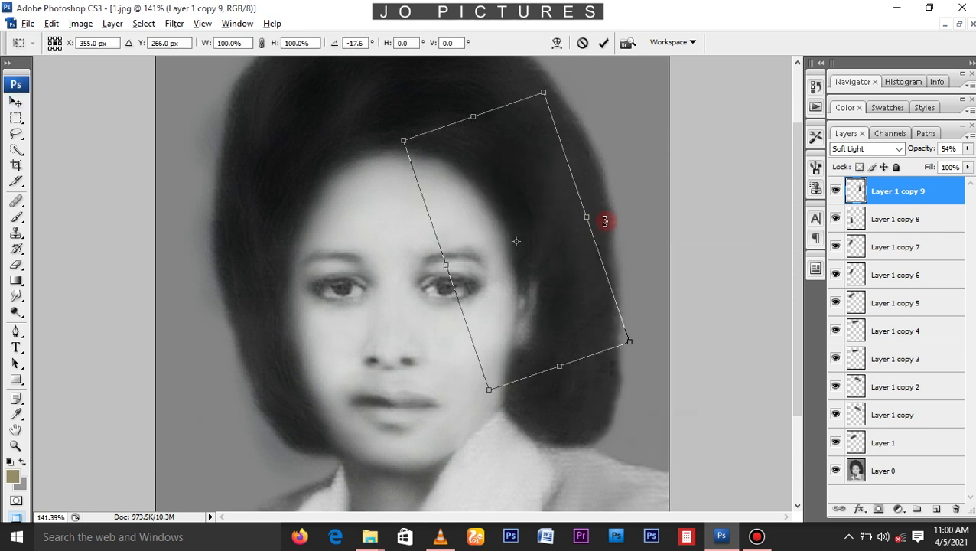
{"action": "key", "text": "Return"}
{"action": "key", "text": "ctrl+j"}
- Make the final hair copies up to Layer 1 copy 15 and check the coverage
{"action": "key", "text": "ctrl+j"}
{"action": "key", "text": "ctrl+j"}
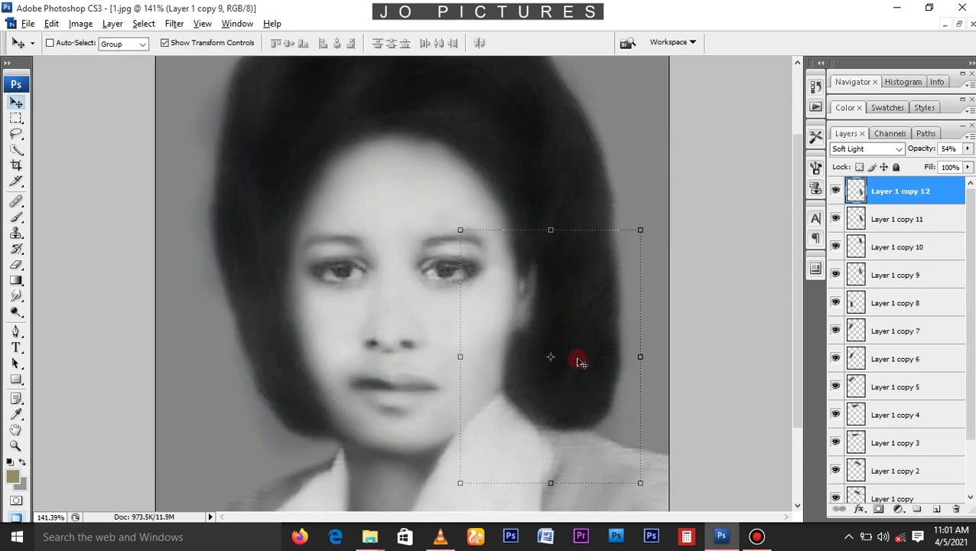
{"action": "key", "text": "ctrl+t"}
{"action": "left_click_drag", "start_coordinate": [625, 334], "coordinate": [566, 342]}
{"action": "key", "text": "Return"}
{"action": "key", "text": "ctrl+j"}
{"action": "key", "text": "ctrl+j"}
{"action": "scroll", "coordinate": [576, 333], "scroll_direction": "down", "scroll_amount": 2}
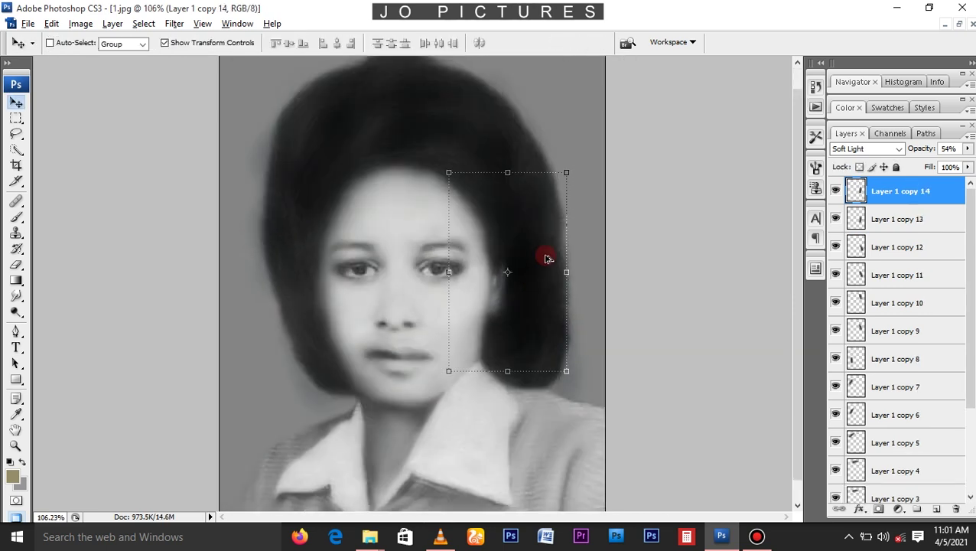
{"action": "scroll", "coordinate": [452, 167], "scroll_direction": "down", "scroll_amount": 1}
{"action": "key", "text": "ctrl+j"}
{"action": "key", "text": "ctrl+t"}
{"action": "key", "text": "Return"}
{"action": "scroll", "coordinate": [439, 185], "scroll_direction": "up", "scroll_amount": 3}
{"action": "scroll", "coordinate": [438, 186], "scroll_direction": "down", "scroll_amount": 3}
{"action": "scroll", "coordinate": [499, 255], "scroll_direction": "up", "scroll_amount": 1}
{"action": "scroll", "coordinate": [450, 199], "scroll_direction": "up", "scroll_amount": 2}
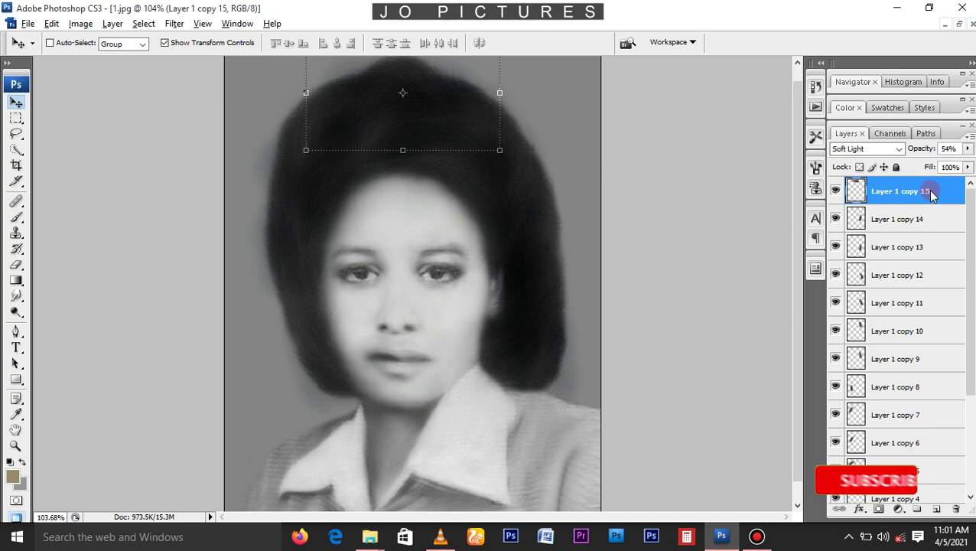
{"action": "scroll", "coordinate": [918, 306], "scroll_direction": "down", "scroll_amount": 4}
{"action": "scroll", "coordinate": [899, 322], "scroll_direction": "down", "scroll_amount": 1}
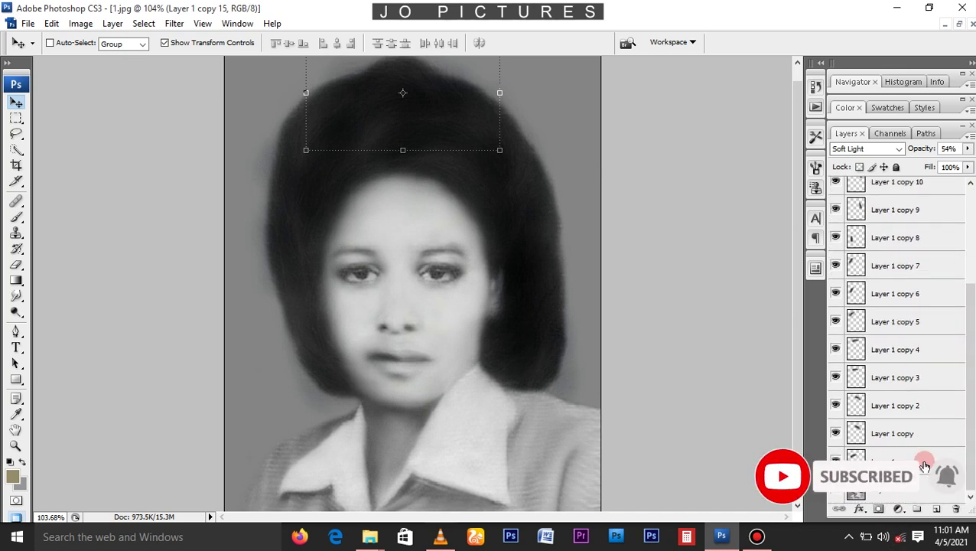
- Merge all hair copies into Layer 1 copy 15 and set its blend mode to Multiply
{"action": "left_click", "coordinate": [924, 462], "text": "shift"}
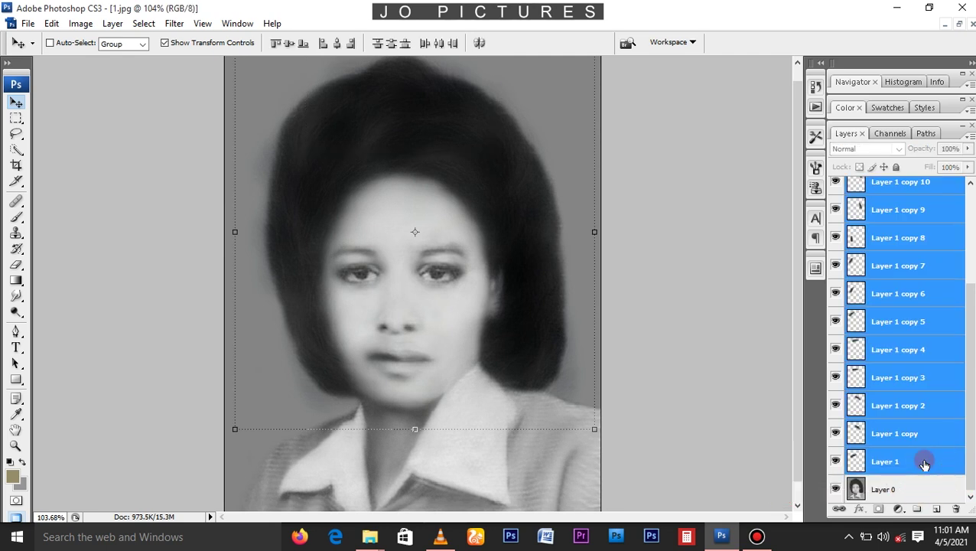
{"action": "key", "text": "ctrl+e"}
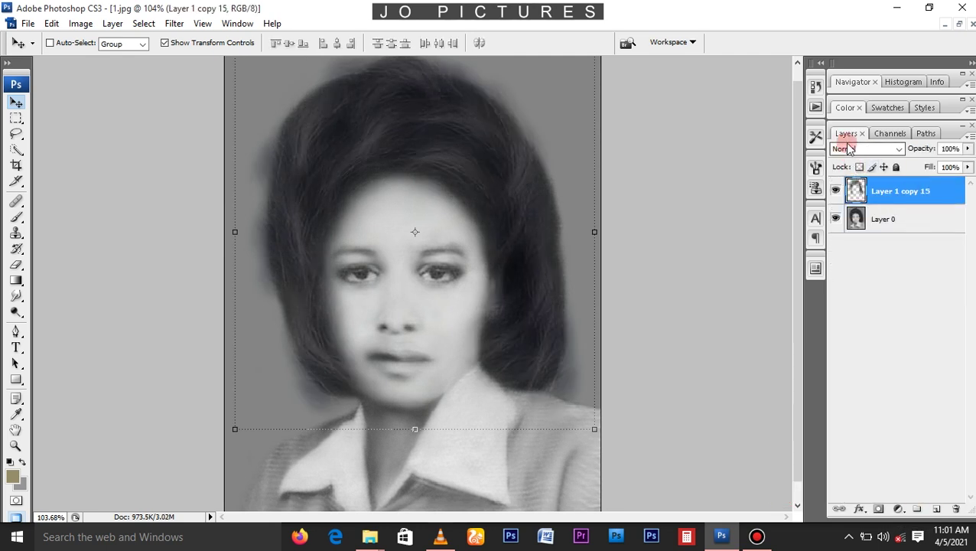
{"action": "left_click", "coordinate": [863, 150]}
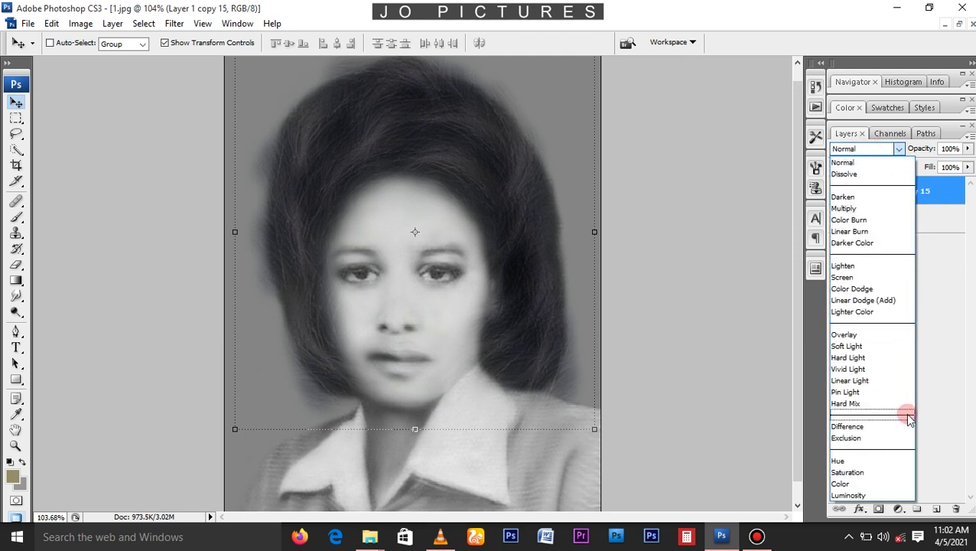
{"action": "left_click", "coordinate": [846, 345]}
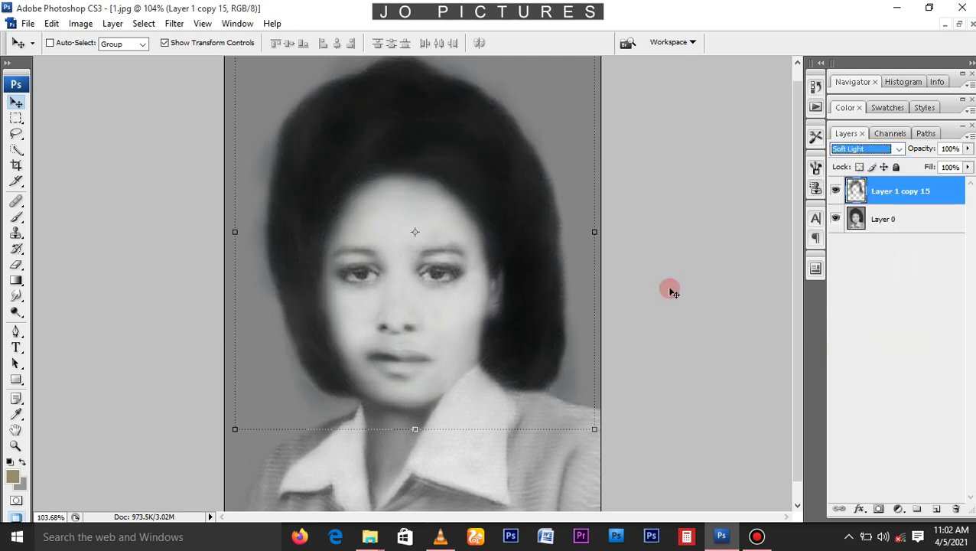
{"action": "left_click", "coordinate": [857, 148]}
{"action": "left_click", "coordinate": [849, 186]}
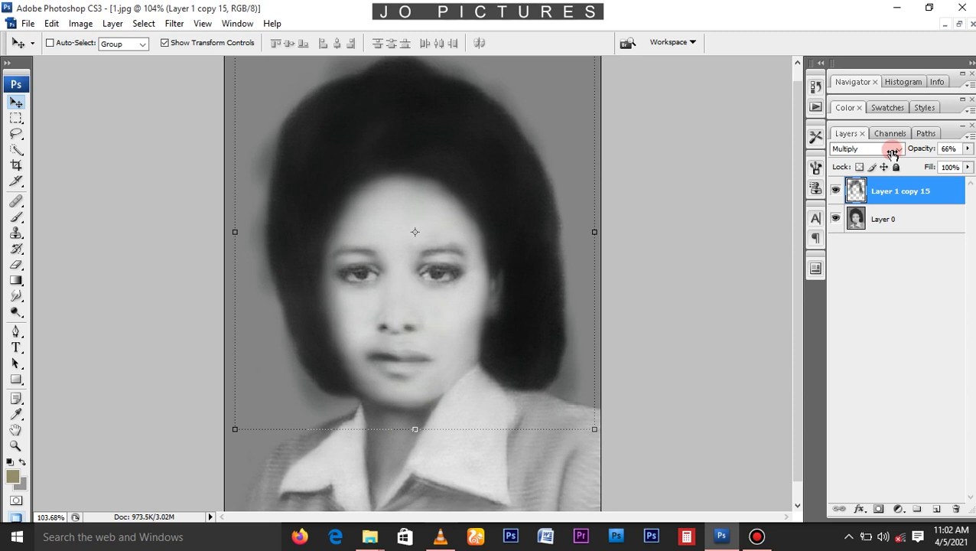
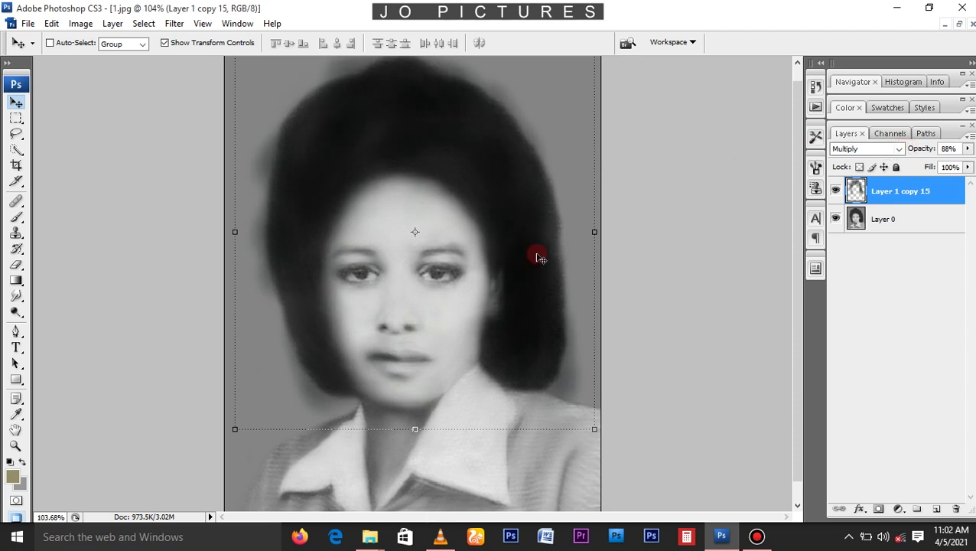
- Switch to the eraser, zoom around the face, and toggle Layer 1 copy 15 to compare
{"action": "left_click", "coordinate": [16, 265]}
{"action": "scroll", "coordinate": [361, 232], "scroll_direction": "up", "scroll_amount": 5}
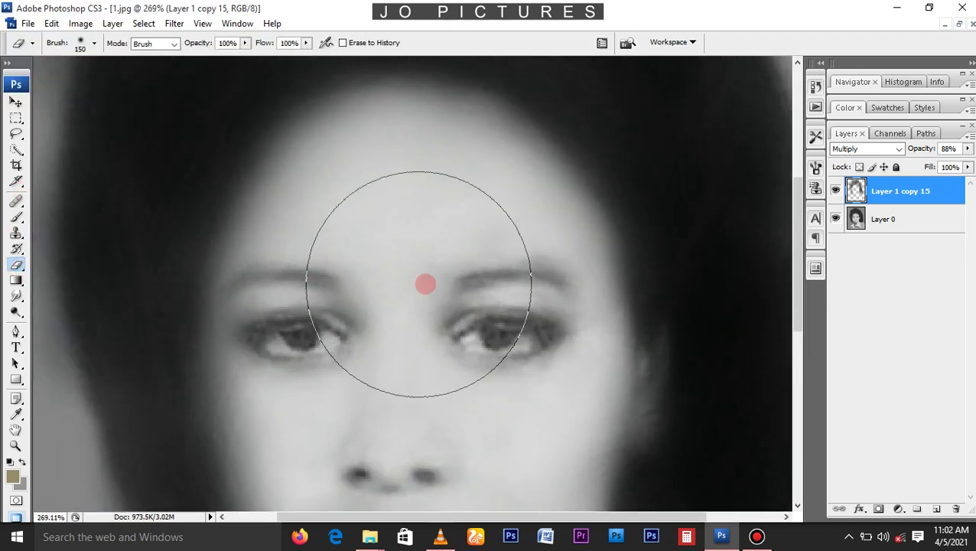
{"action": "key", "text": "bracketleft"}
{"action": "key", "text": "bracketleft"}
{"action": "key", "text": "bracketleft"}
{"action": "key", "text": "bracketleft"}
{"action": "left_click_drag", "start_coordinate": [259, 287], "coordinate": [266, 163]}
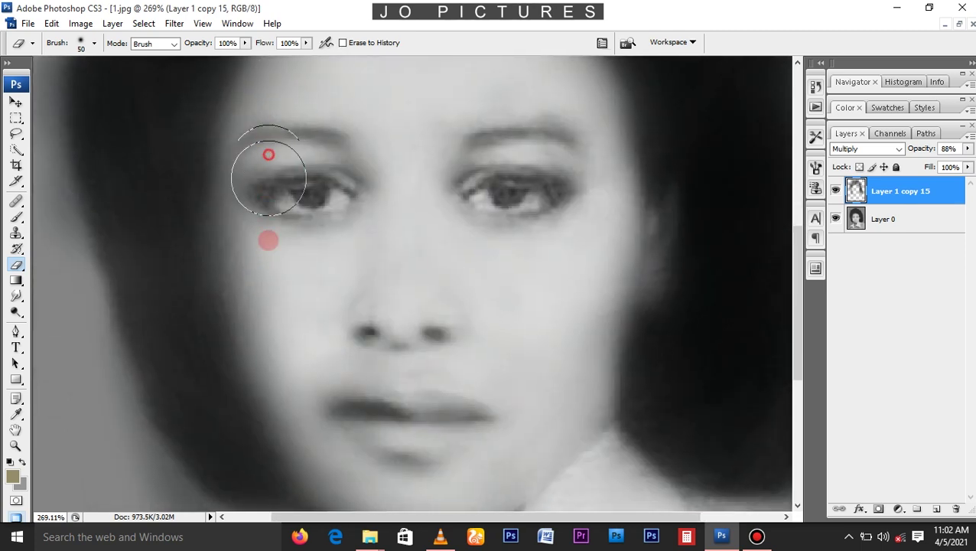
{"action": "left_click_drag", "start_coordinate": [262, 275], "coordinate": [266, 186]}
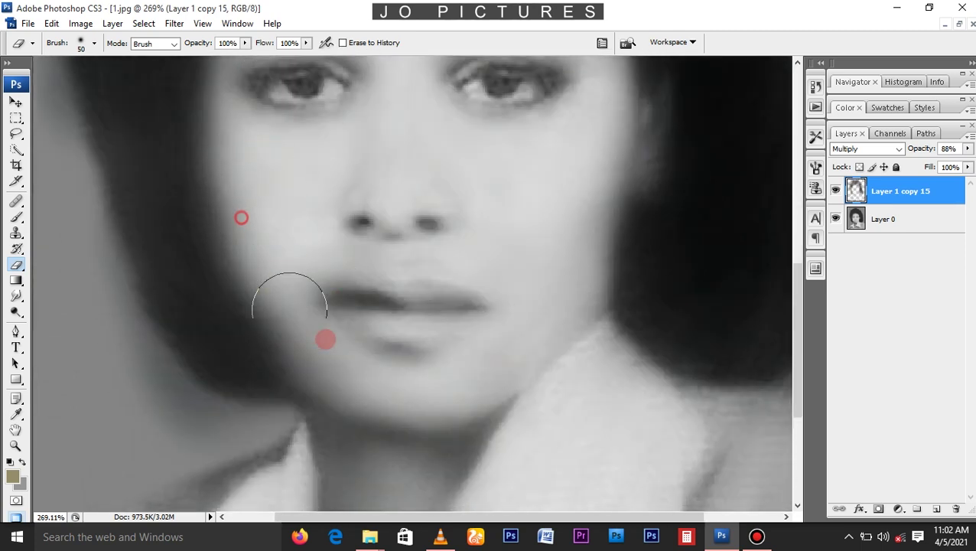
{"action": "scroll", "coordinate": [344, 214], "scroll_direction": "up", "scroll_amount": 3}
{"action": "scroll", "coordinate": [323, 93], "scroll_direction": "down", "scroll_amount": 3}
{"action": "scroll", "coordinate": [135, 187], "scroll_direction": "up", "scroll_amount": 2}
{"action": "scroll", "coordinate": [127, 256], "scroll_direction": "down", "scroll_amount": 7}
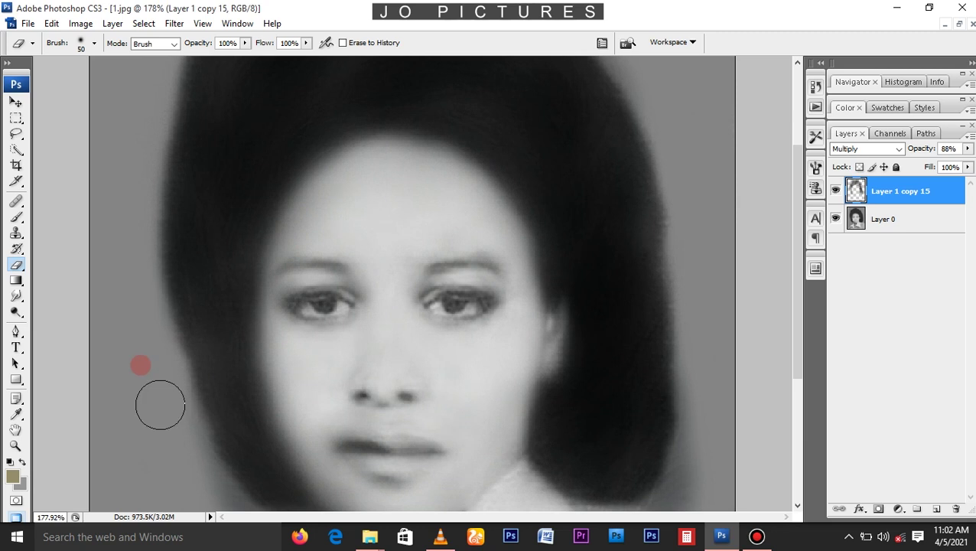
{"action": "scroll", "coordinate": [199, 359], "scroll_direction": "down", "scroll_amount": 1}
{"action": "scroll", "coordinate": [536, 345], "scroll_direction": "up", "scroll_amount": 1}
{"action": "scroll", "coordinate": [673, 253], "scroll_direction": "up", "scroll_amount": 8}
{"action": "scroll", "coordinate": [582, 138], "scroll_direction": "up", "scroll_amount": 1}
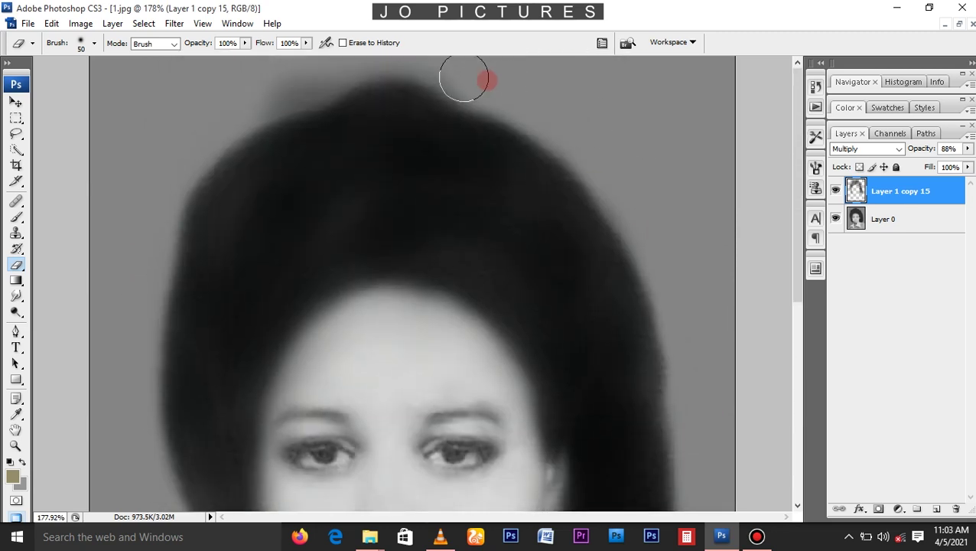
{"action": "scroll", "coordinate": [280, 153], "scroll_direction": "down", "scroll_amount": 3}
{"action": "scroll", "coordinate": [417, 215], "scroll_direction": "up", "scroll_amount": 1}
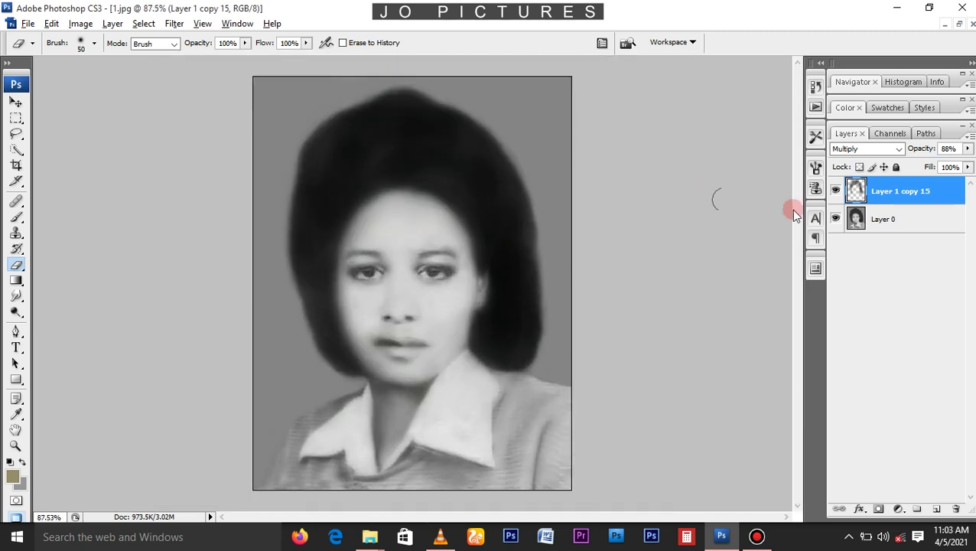
{"action": "left_click", "coordinate": [836, 191]}
{"action": "left_click", "coordinate": [835, 191]}
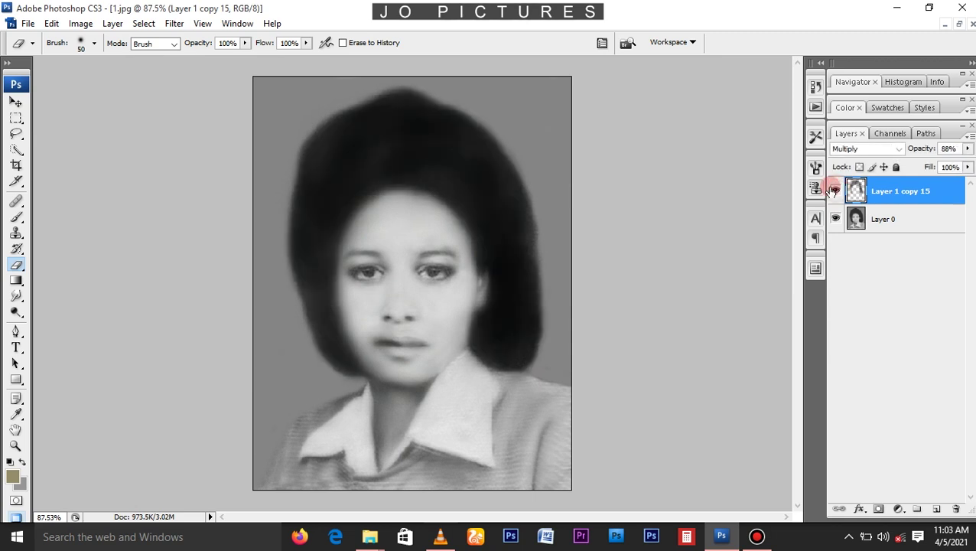
- Float the document windows and open DSC_9055.JPG, moving its window to the centre
{"action": "left_click", "coordinate": [958, 26]}
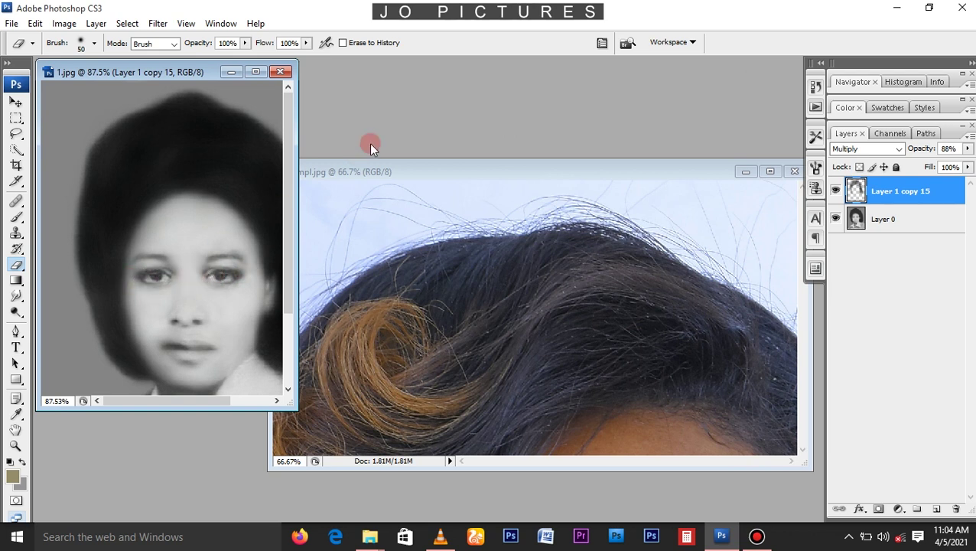
{"action": "double_click", "coordinate": [547, 115]}
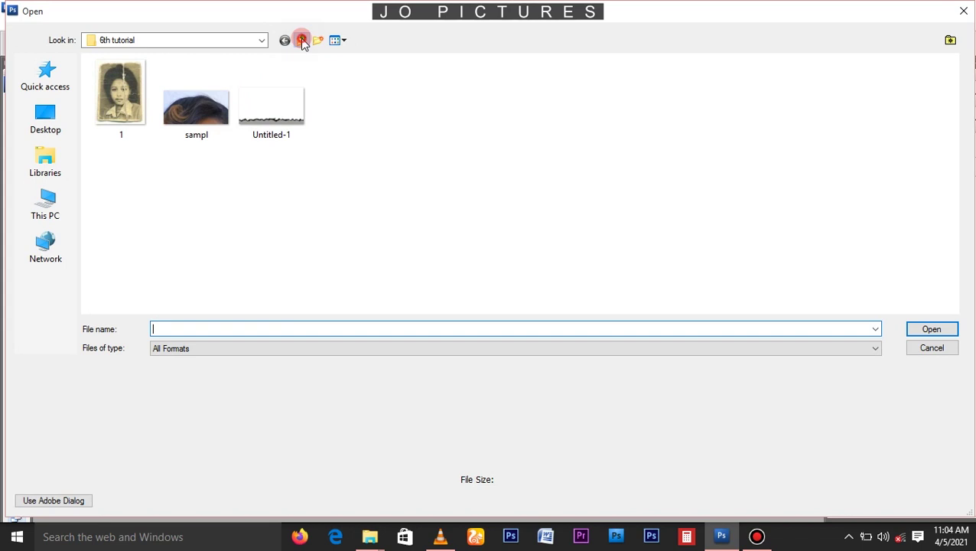
{"action": "left_click", "coordinate": [301, 39]}
{"action": "scroll", "coordinate": [948, 108], "scroll_direction": "down", "scroll_amount": 2}
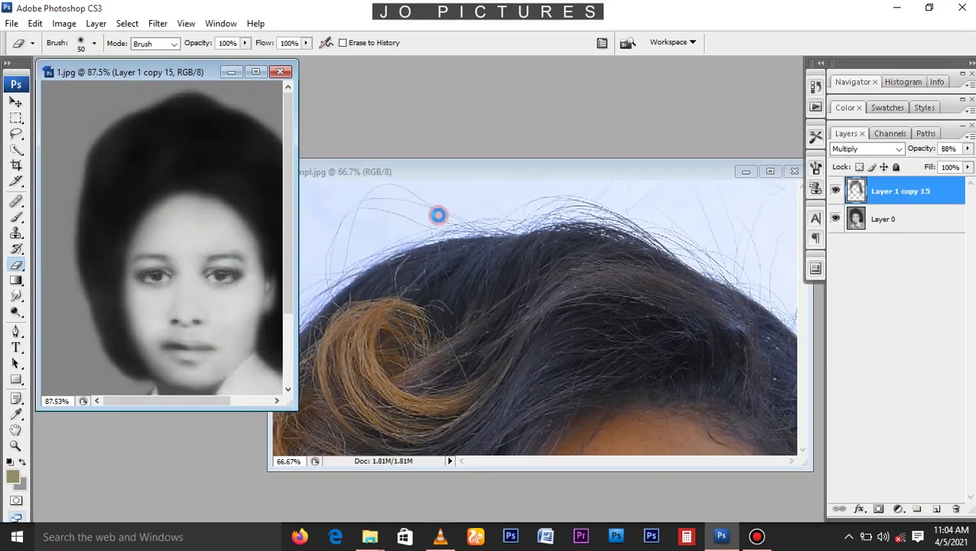
{"action": "left_click_drag", "start_coordinate": [207, 80], "coordinate": [550, 58]}
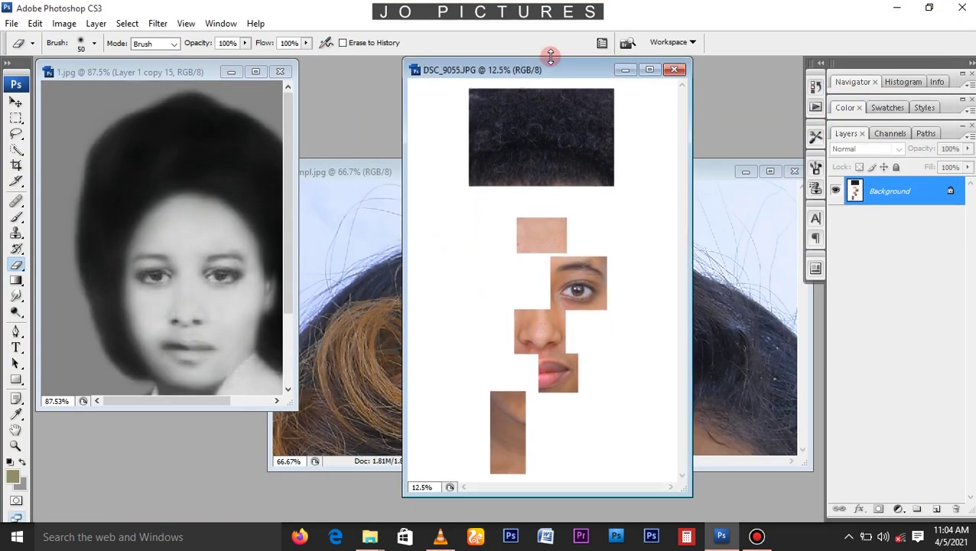
{"action": "scroll", "coordinate": [510, 206], "scroll_direction": "up", "scroll_amount": 5}
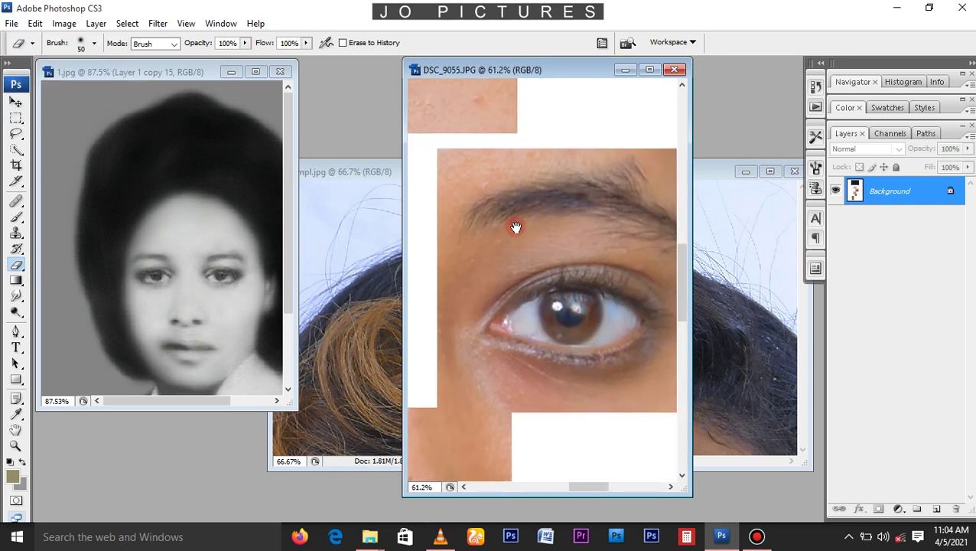
- Lasso-select the brown eye in DSC_9055 and drag it into the 1.jpg portrait
{"action": "key", "text": "m"}
{"action": "key", "text": "l"}
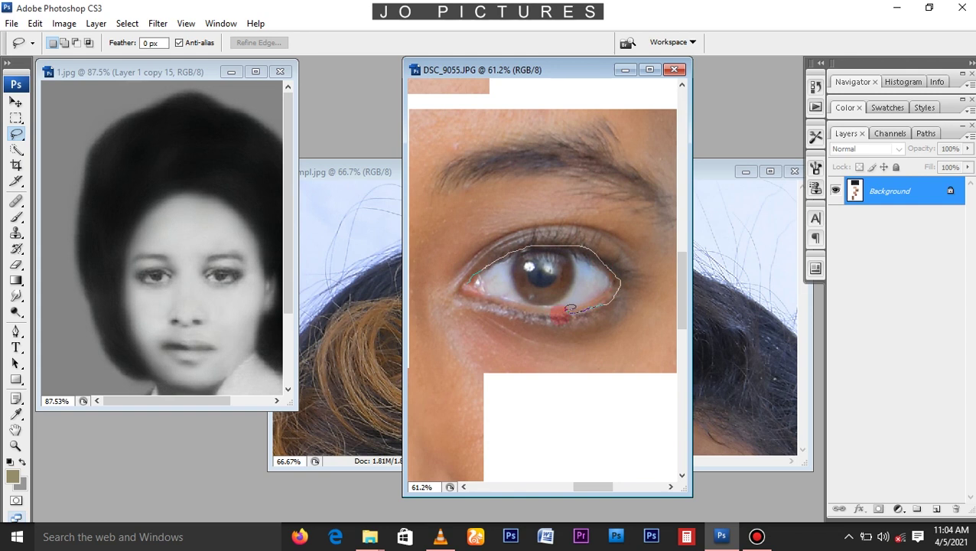
{"action": "left_click_drag", "start_coordinate": [470, 288], "coordinate": [466, 288]}
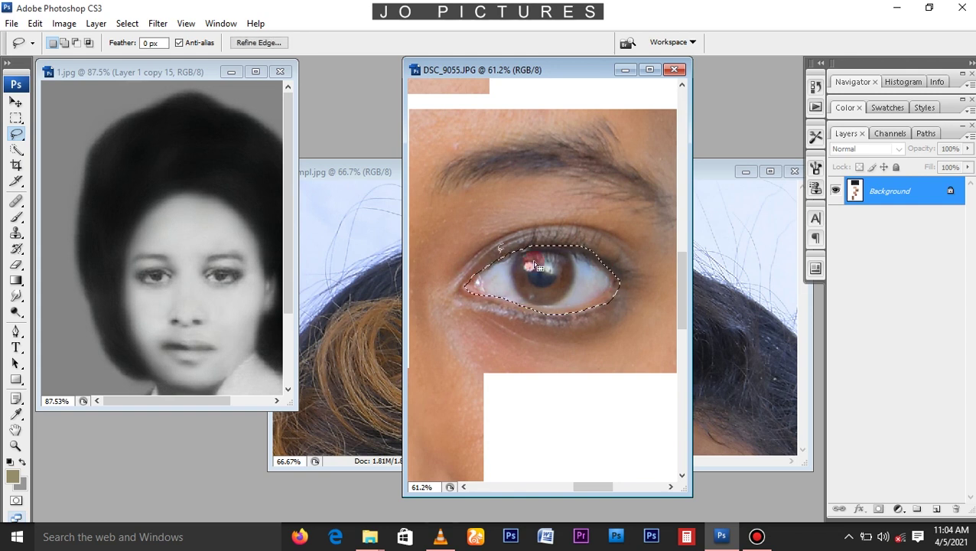
{"action": "key", "text": "v"}
{"action": "left_click_drag", "start_coordinate": [560, 266], "coordinate": [239, 275]}
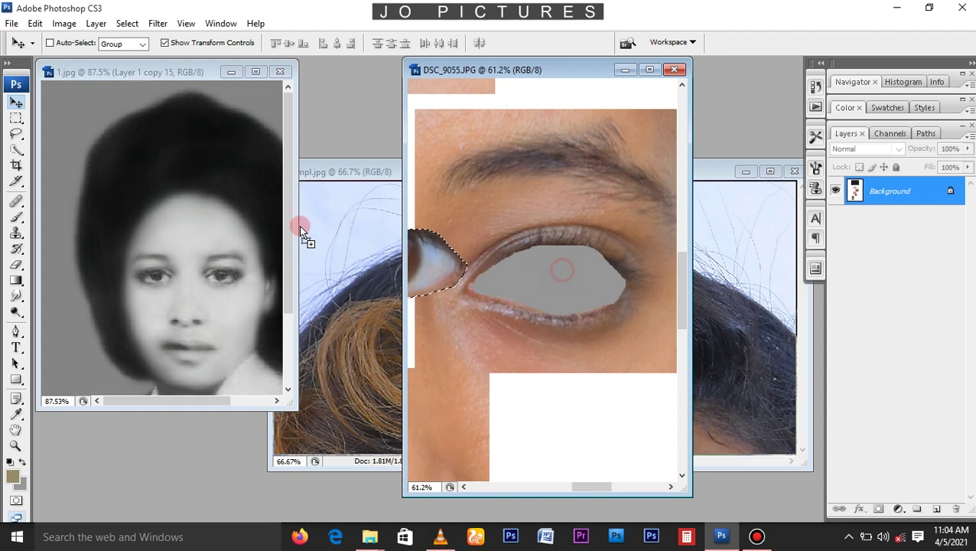
- Scale the pasted eye down and place it over the portrait's right eye
{"action": "double_click", "coordinate": [182, 71]}
{"action": "scroll", "coordinate": [446, 222], "scroll_direction": "up", "scroll_amount": 3}
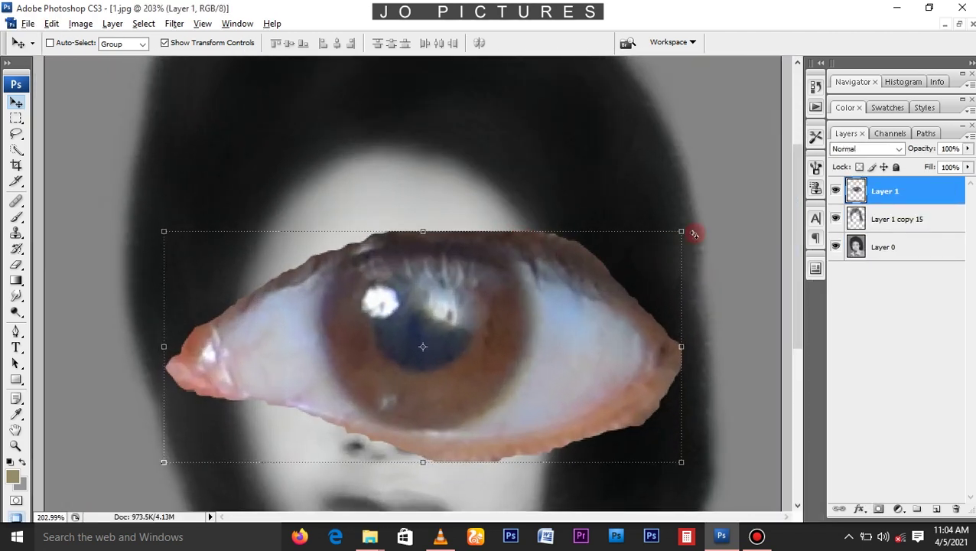
{"action": "left_click_drag", "start_coordinate": [680, 235], "coordinate": [468, 327]}
{"action": "scroll", "coordinate": [468, 327], "scroll_direction": "up", "scroll_amount": 3}
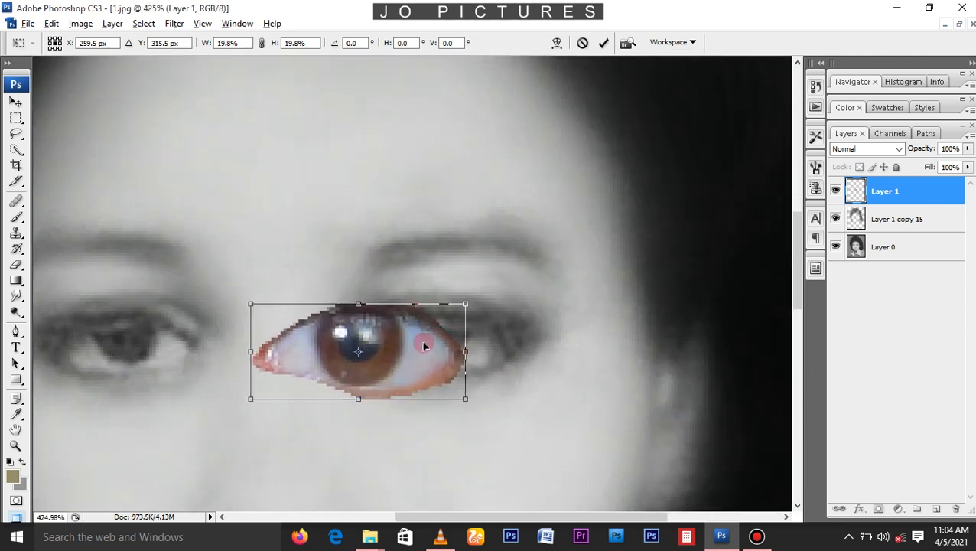
{"action": "mouse_move", "coordinate": [392, 303]}
{"action": "left_mouse_down"}
{"action": "mouse_move", "coordinate": [461, 293]}
{"action": "mouse_move", "coordinate": [427, 250]}
{"action": "left_mouse_up"}
{"action": "key", "text": "Return"}
- Erase the eye's hard outline and red corner, then set its blend mode to Soft Light
{"action": "scroll", "coordinate": [427, 249], "scroll_direction": "up", "scroll_amount": 2}
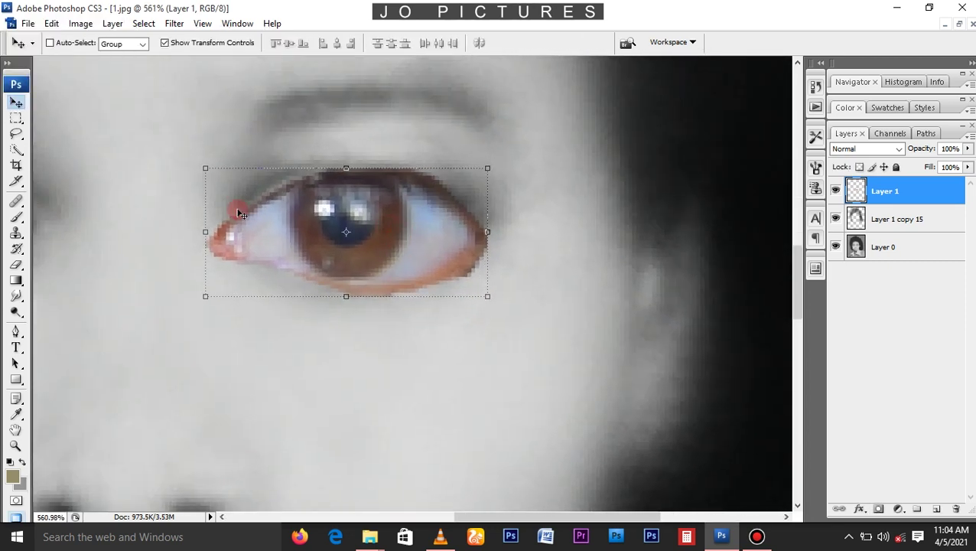
{"action": "key", "text": "e"}
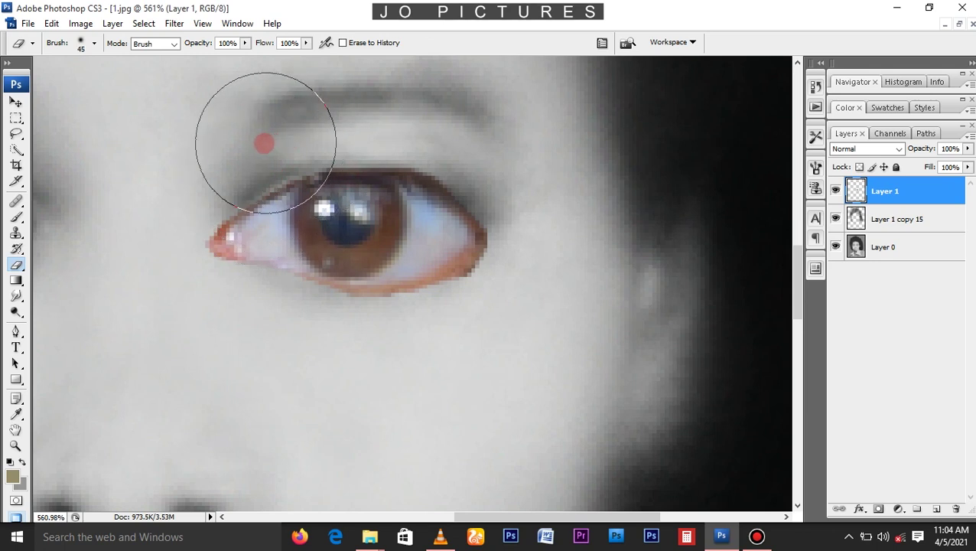
{"action": "key", "text": "bracketleft"}
{"action": "key", "text": "bracketleft"}
{"action": "left_click_drag", "start_coordinate": [265, 142], "coordinate": [233, 163]}
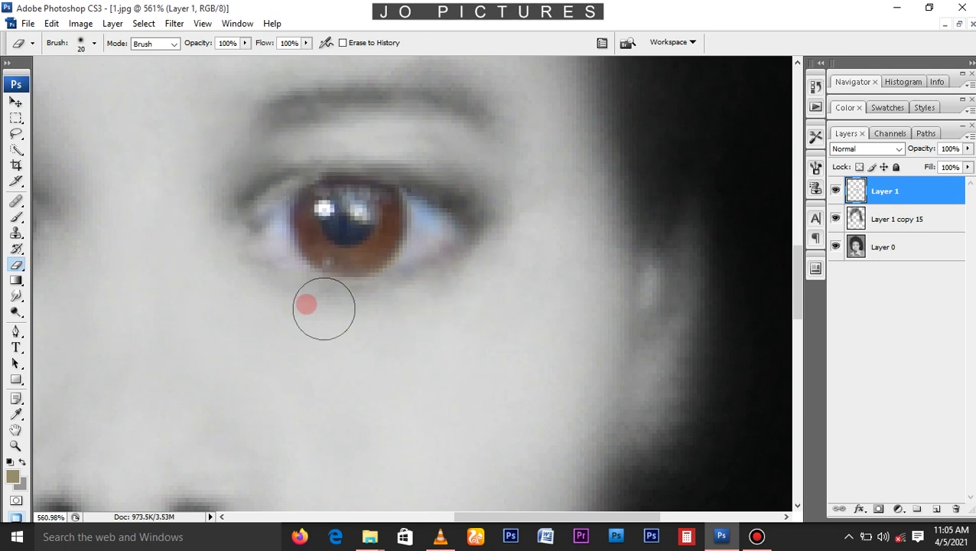
{"action": "left_click_drag", "start_coordinate": [312, 306], "coordinate": [247, 268]}
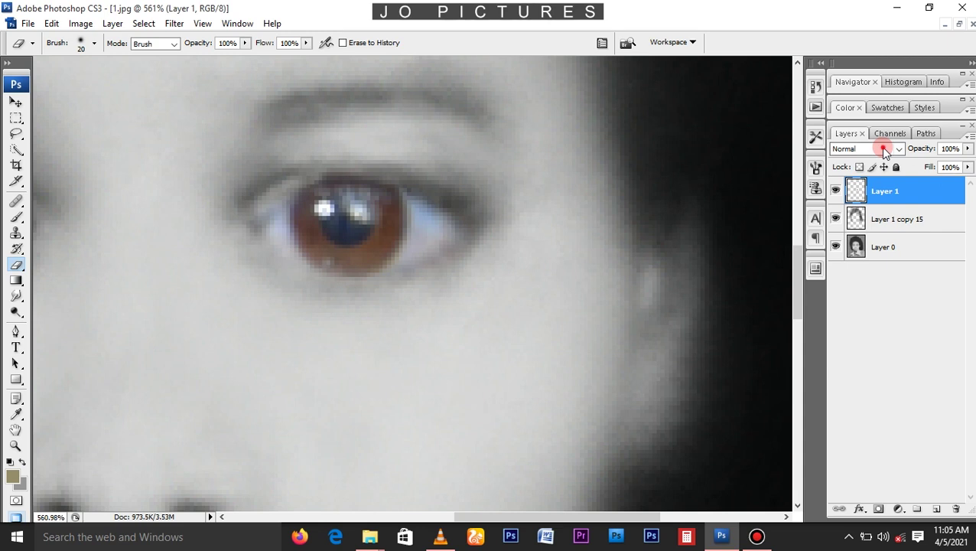
{"action": "left_click_drag", "start_coordinate": [883, 151], "coordinate": [847, 348]}
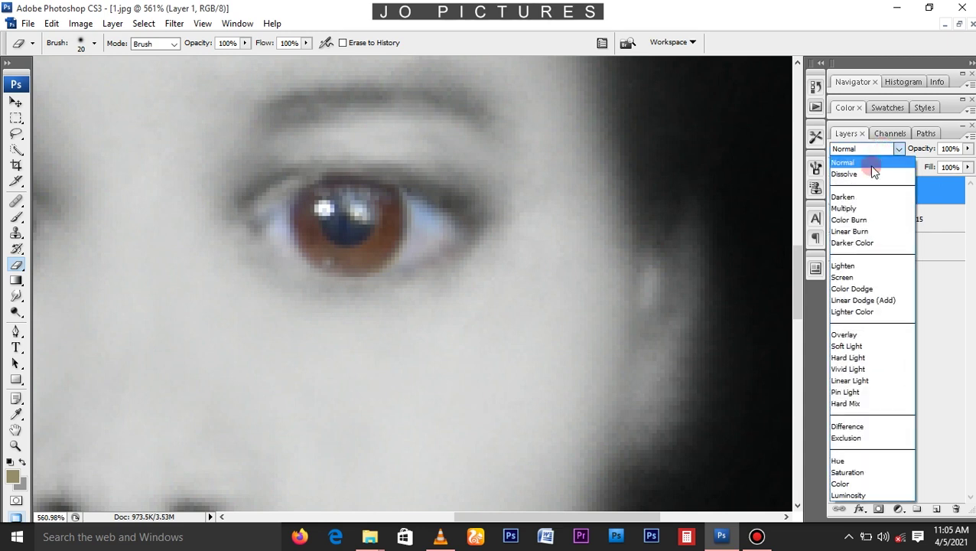
{"action": "left_click", "coordinate": [847, 347]}
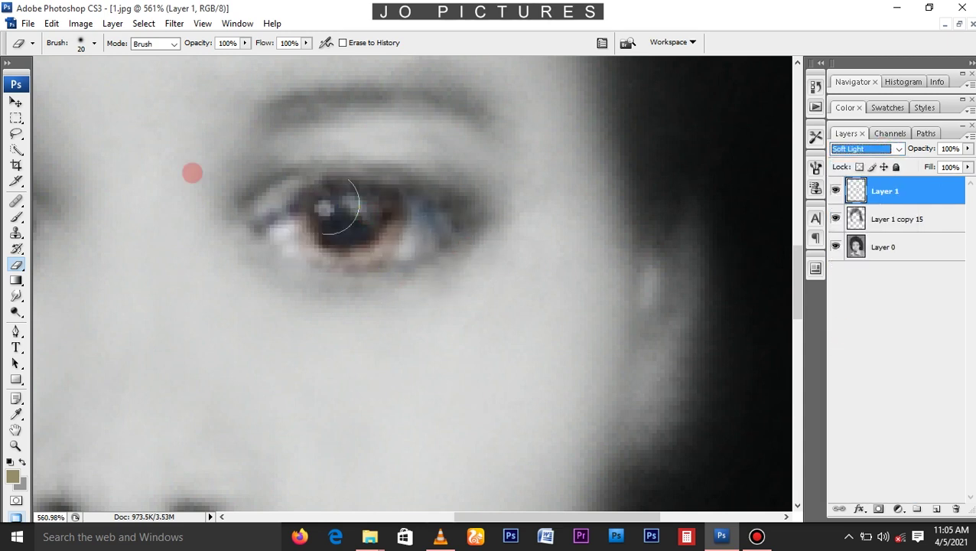
- Resize the eye overlay to 62.2% and align it over the right eye
{"action": "left_click", "coordinate": [16, 102]}
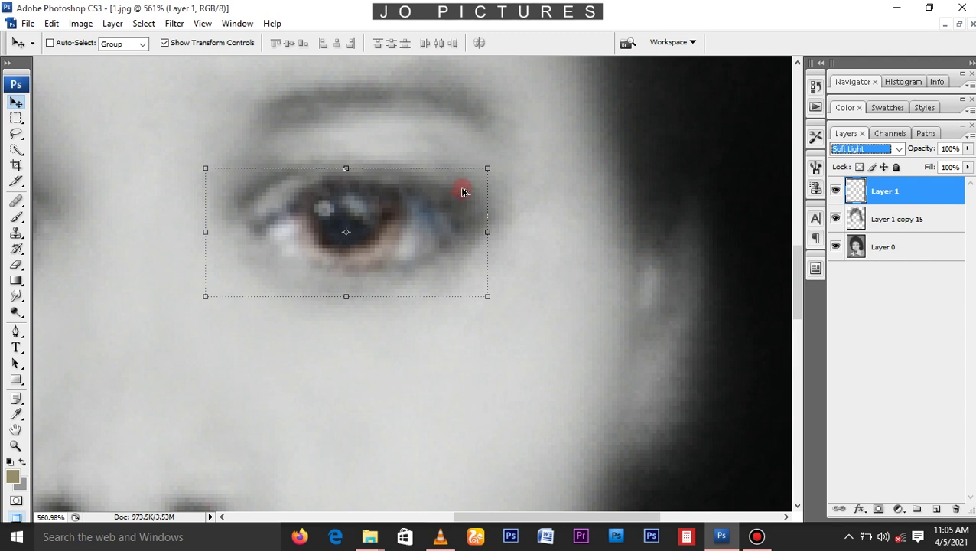
{"action": "left_click_drag", "start_coordinate": [486, 170], "coordinate": [421, 192]}
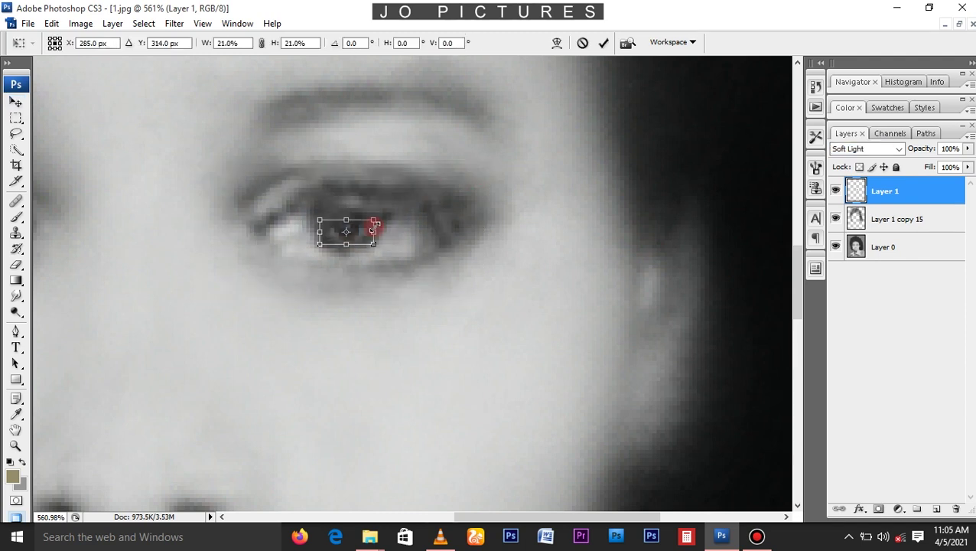
{"action": "left_click_drag", "start_coordinate": [421, 192], "coordinate": [434, 192]}
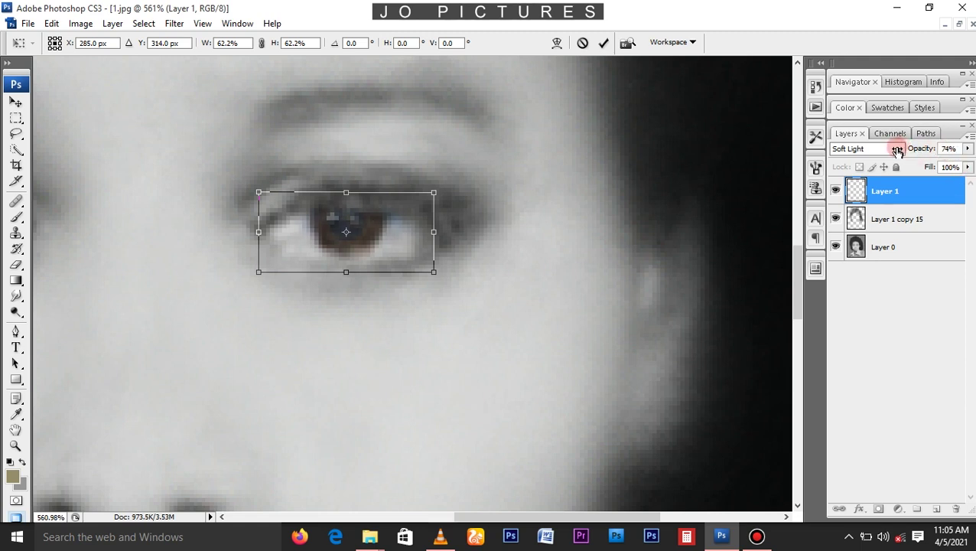
{"action": "scroll", "coordinate": [370, 244], "scroll_direction": "up", "scroll_amount": 2, "text": "alt"}
{"action": "left_click_drag", "start_coordinate": [344, 253], "coordinate": [339, 224]}
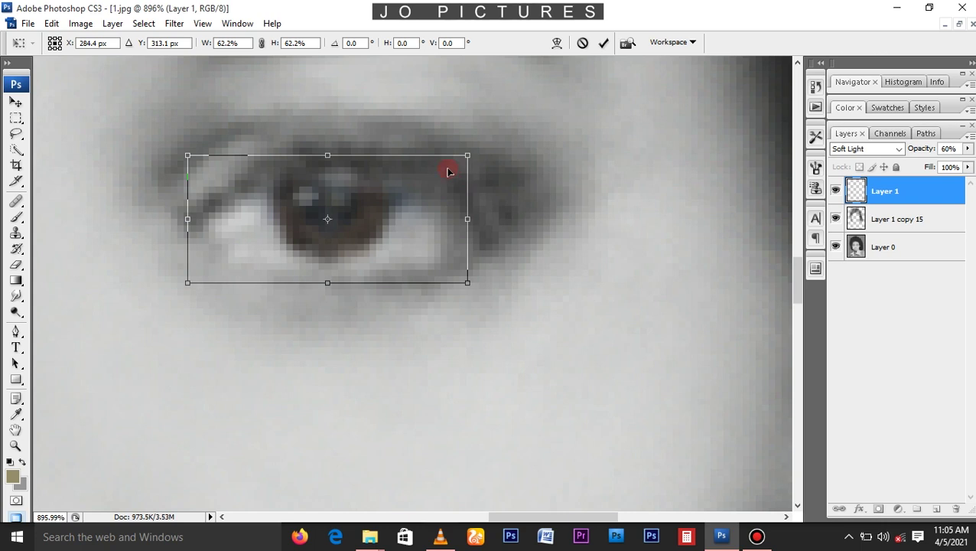
{"action": "left_click_drag", "start_coordinate": [460, 161], "coordinate": [472, 154]}
{"action": "key", "text": "Return"}
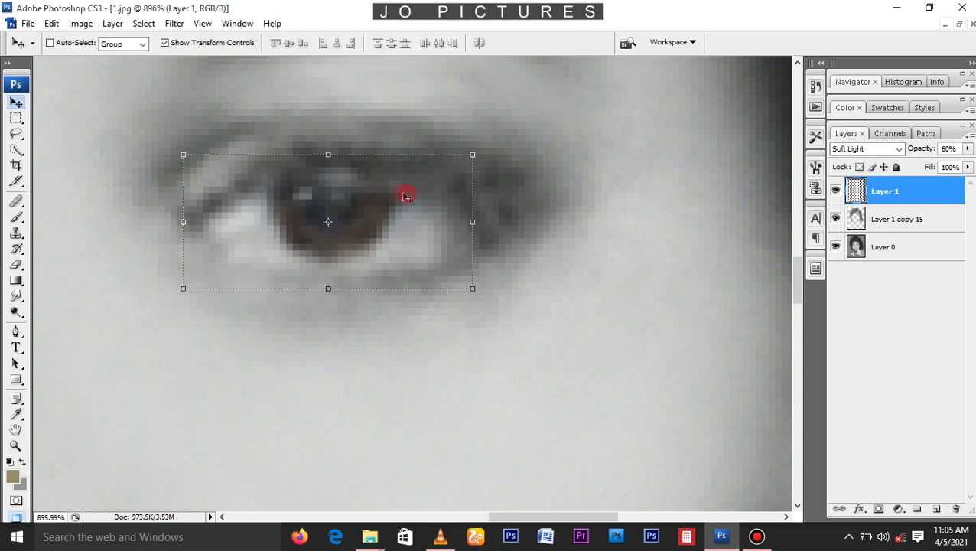
- Duplicate the eye layer onto the left eye, leaving Black & White settings unapplied
{"action": "scroll", "coordinate": [432, 260], "scroll_direction": "down", "scroll_amount": 5, "text": "alt"}
{"action": "scroll", "coordinate": [534, 305], "scroll_direction": "up", "scroll_amount": 3, "text": "alt"}
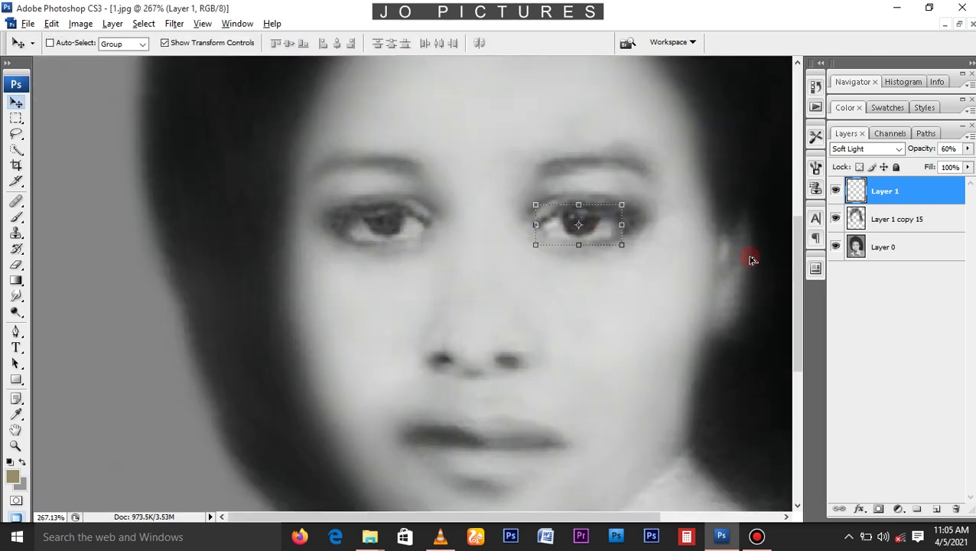
{"action": "scroll", "coordinate": [567, 159], "scroll_direction": "up", "scroll_amount": 1, "text": "alt"}
{"action": "scroll", "coordinate": [632, 235], "scroll_direction": "up", "scroll_amount": 2, "text": "alt"}
{"action": "scroll", "coordinate": [689, 237], "scroll_direction": "right", "scroll_amount": 2}
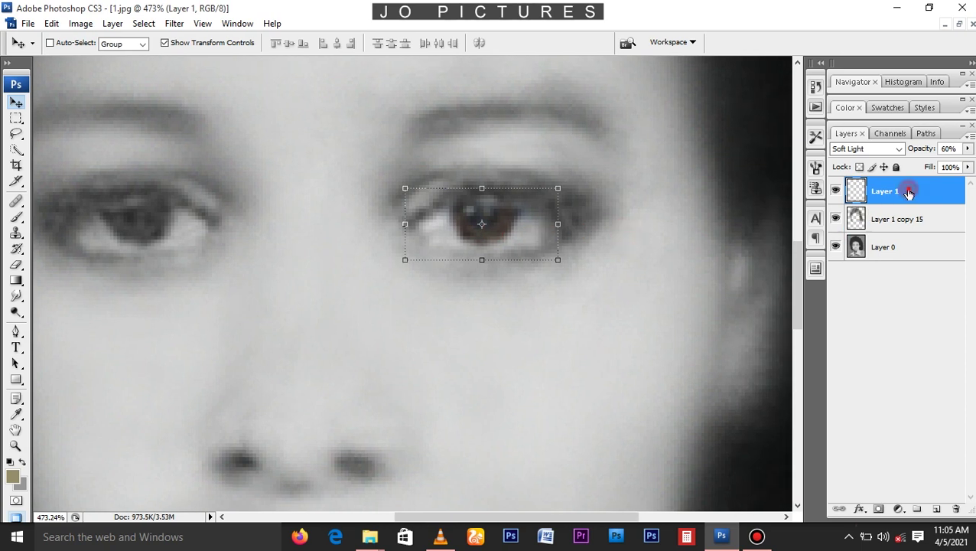
{"action": "key", "text": "ctrl+alt+shift+b"}
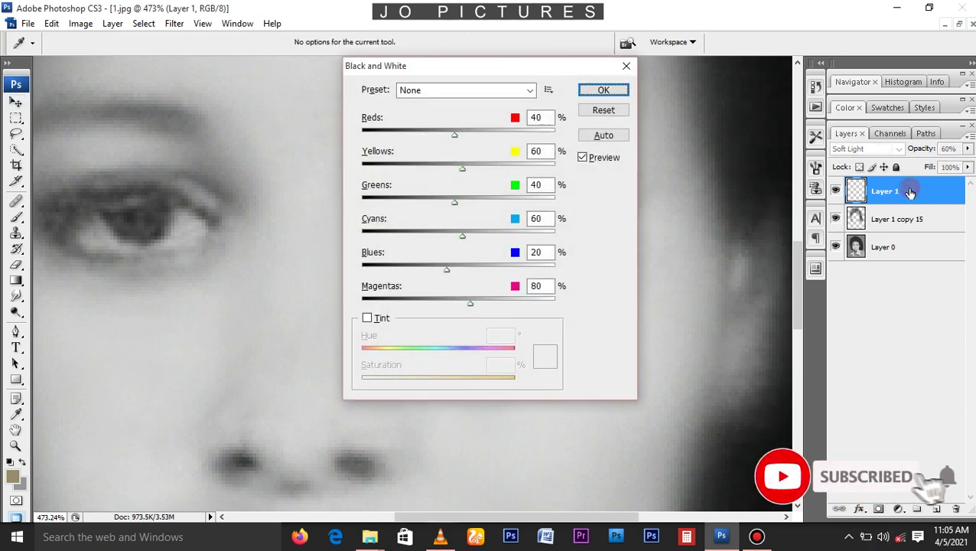
{"action": "key", "text": "Escape"}
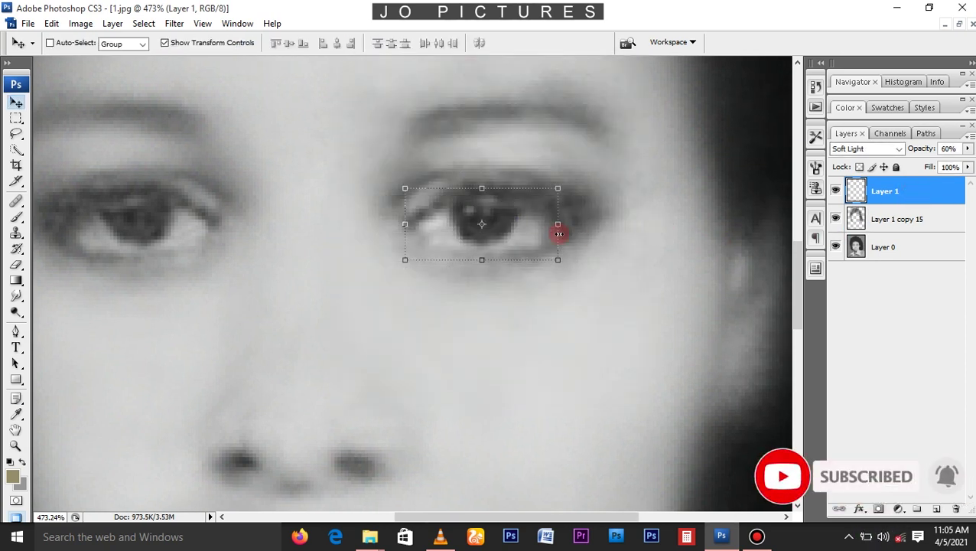
{"action": "left_click_drag", "start_coordinate": [494, 234], "coordinate": [145, 233], "text": "alt"}
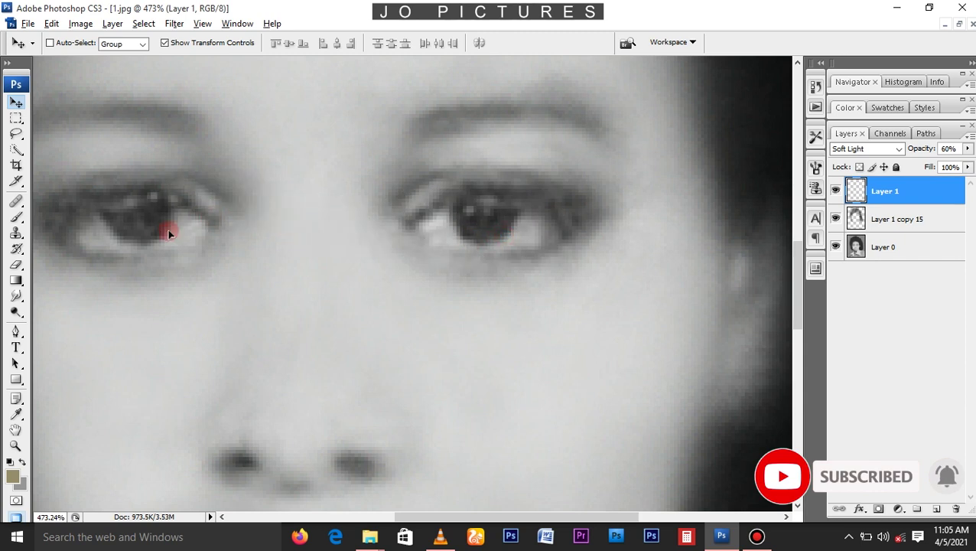
- Flip the copied eye horizontally and position it over the left eye
{"action": "left_click", "coordinate": [207, 240]}
{"action": "right_click", "coordinate": [208, 240]}
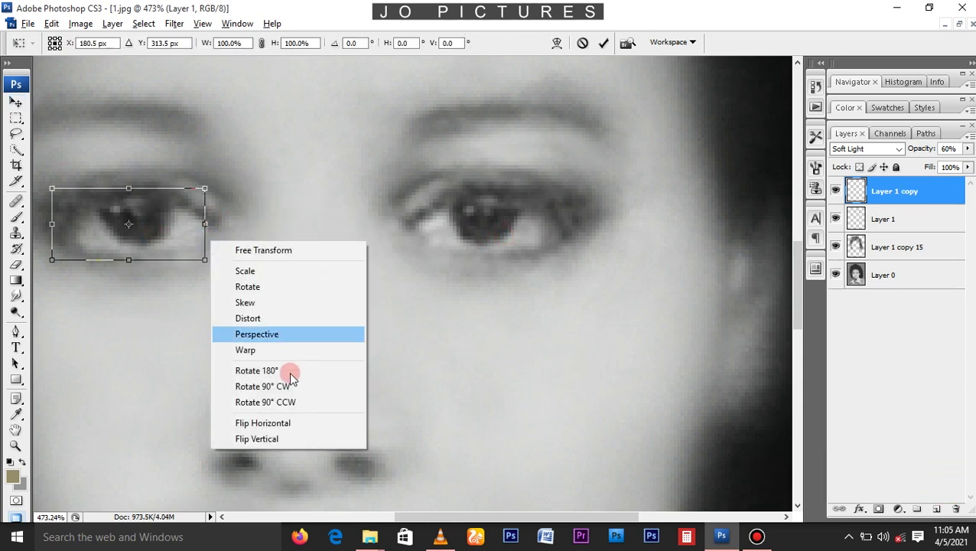
{"action": "left_click", "coordinate": [284, 425]}
{"action": "mouse_move", "coordinate": [180, 234]}
{"action": "left_mouse_down"}
{"action": "mouse_move", "coordinate": [164, 214]}
{"action": "mouse_move", "coordinate": [172, 217]}
{"action": "left_mouse_up"}
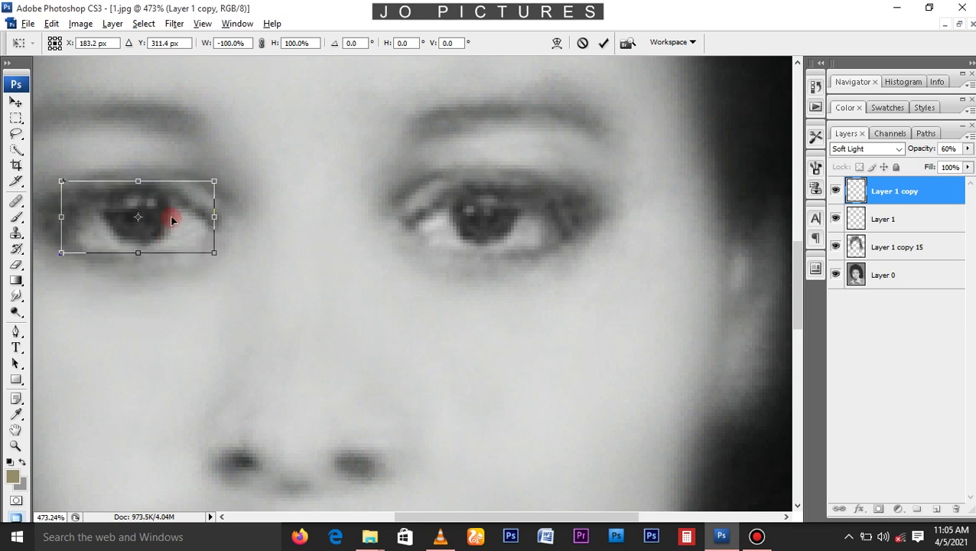
{"action": "key", "text": "Return"}
- Zoom out to the whole portrait and flatten all layers from Layer 0 into one Background
{"action": "key", "text": "ctrl+0"}
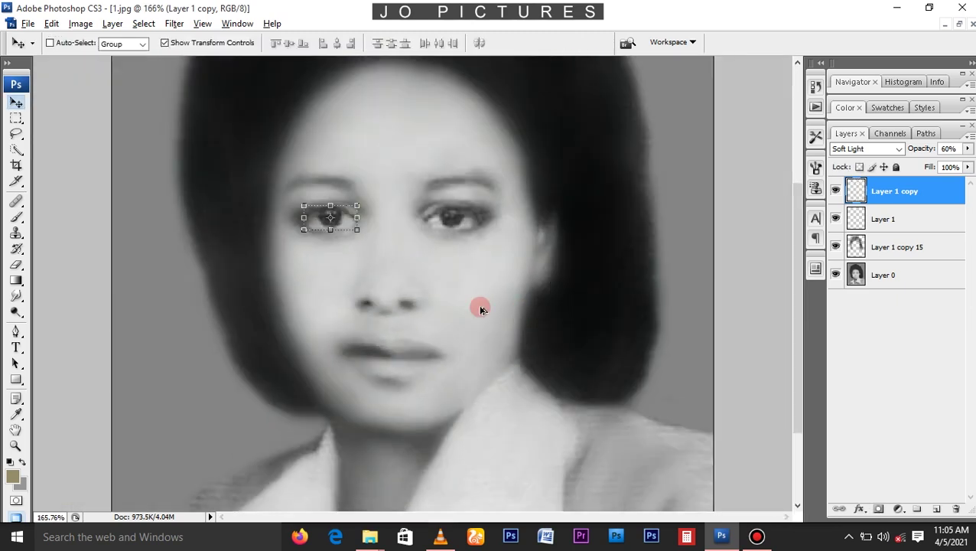
{"action": "left_click", "coordinate": [880, 275]}
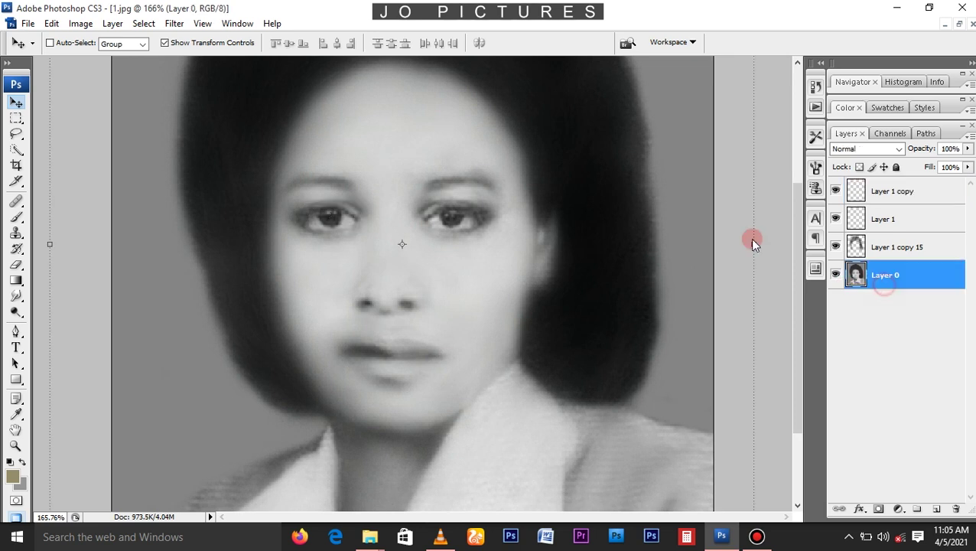
{"action": "key", "text": "ctrl+minus"}
{"action": "key", "text": "ctrl+minus"}
{"action": "key", "text": "ctrl+0"}
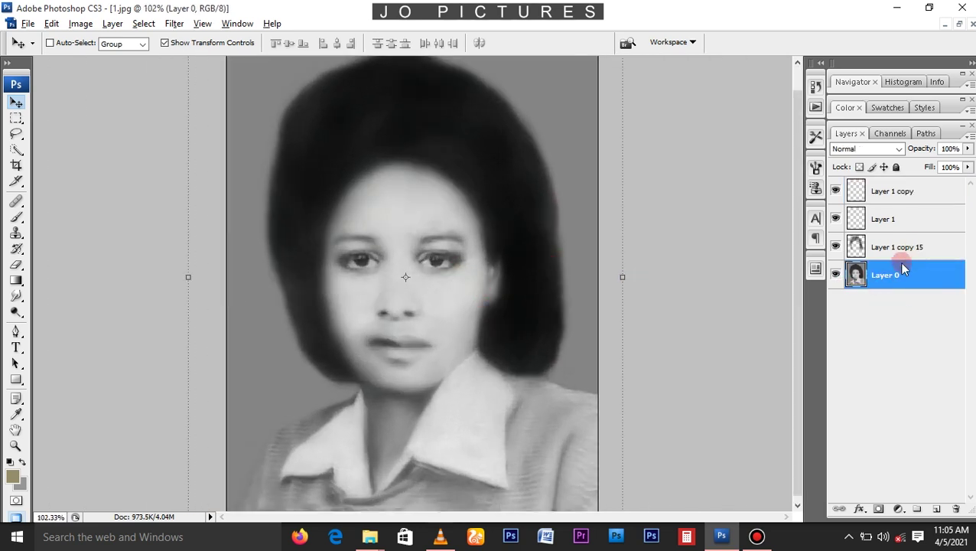
{"action": "key", "text": "ctrl+minus"}
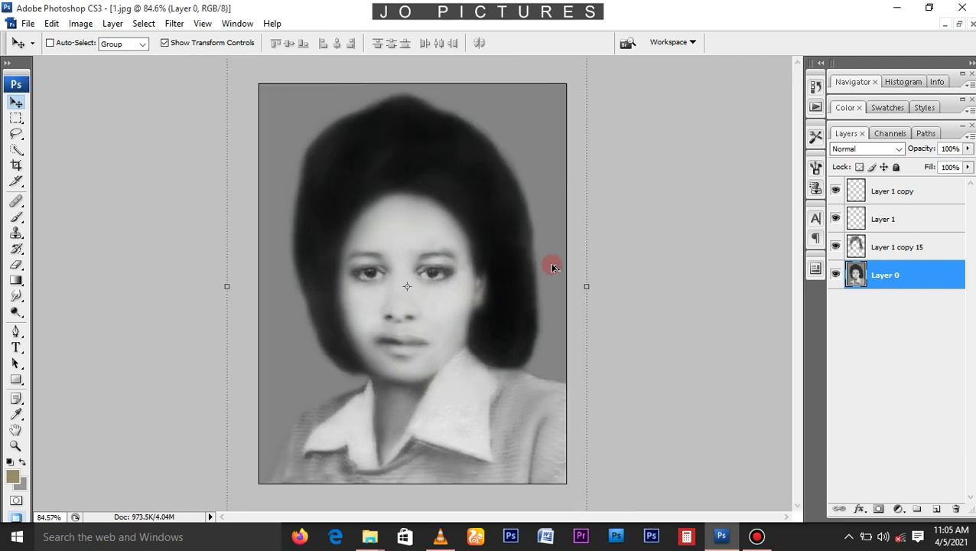
{"action": "right_click", "coordinate": [886, 278]}
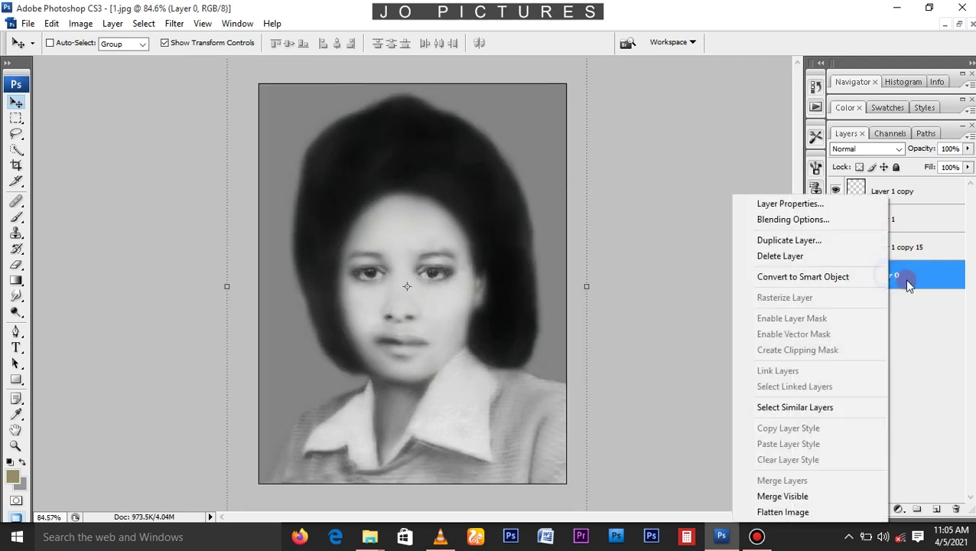
{"action": "left_click", "coordinate": [811, 516]}
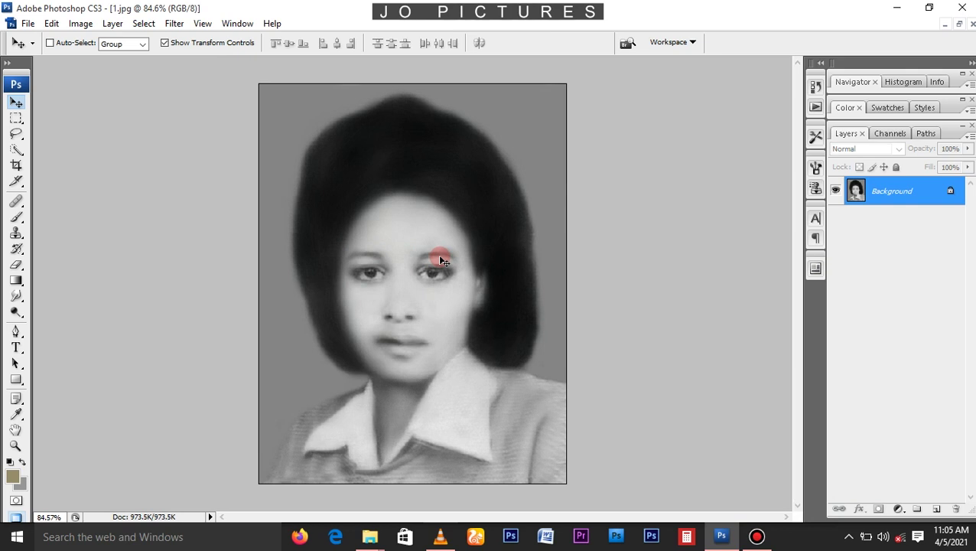
{"action": "left_click", "coordinate": [80, 23]}
{"action": "mouse_move", "coordinate": [102, 59]}
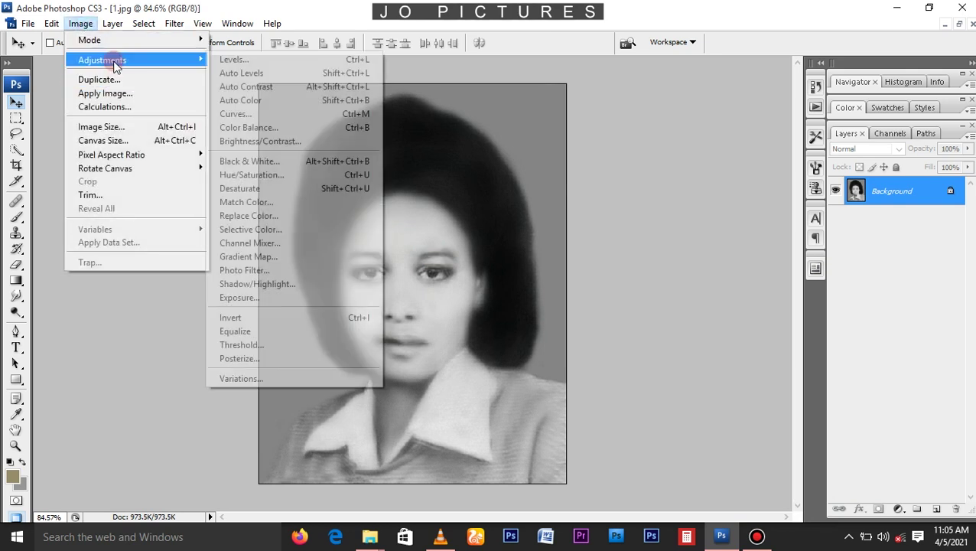
- Apply a Curves S-curve with lowered shadow and raised highlight points, comparing via Preview
{"action": "left_click", "coordinate": [245, 113]}
{"action": "left_click", "coordinate": [687, 347]}
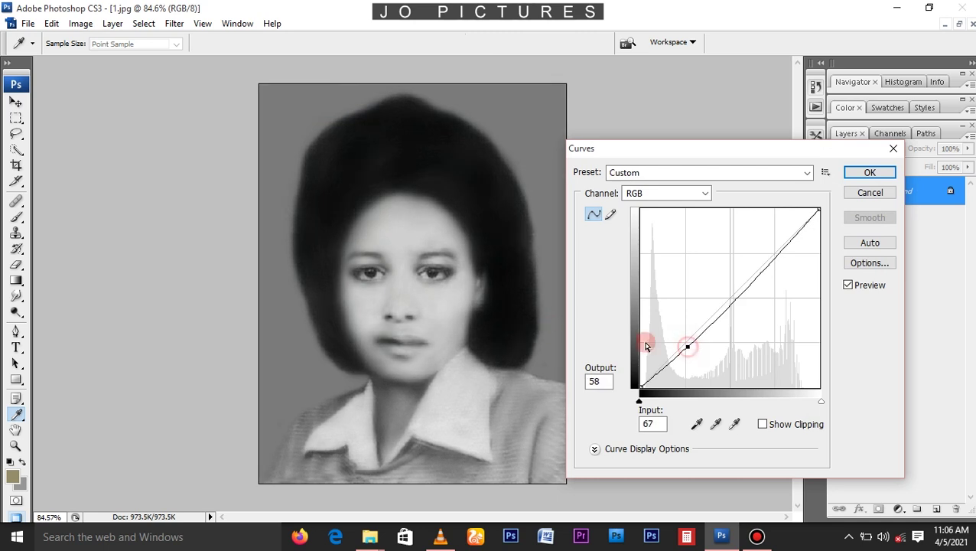
{"action": "left_click", "coordinate": [733, 299]}
{"action": "left_click_drag", "start_coordinate": [732, 299], "coordinate": [732, 295]}
{"action": "left_click_drag", "start_coordinate": [788, 238], "coordinate": [786, 245]}
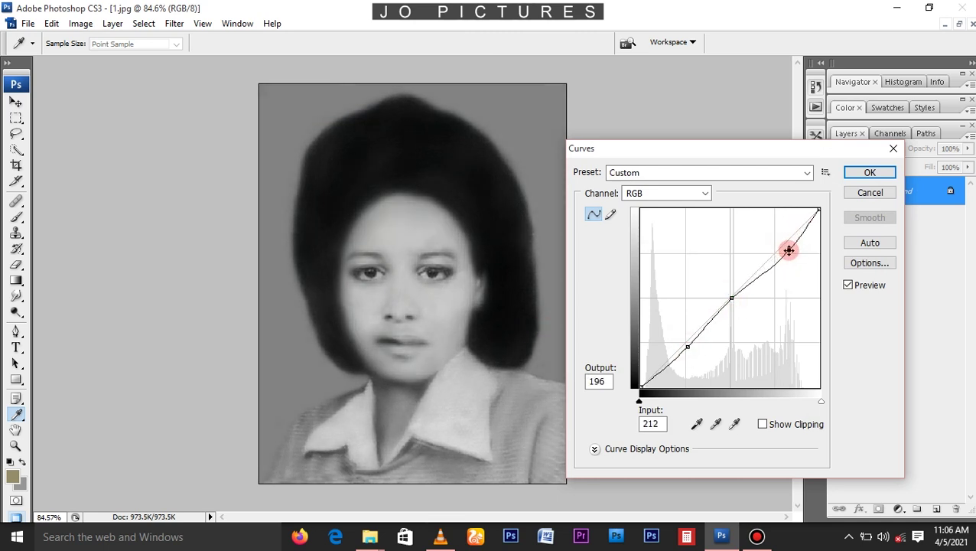
{"action": "left_click_drag", "start_coordinate": [684, 350], "coordinate": [690, 349]}
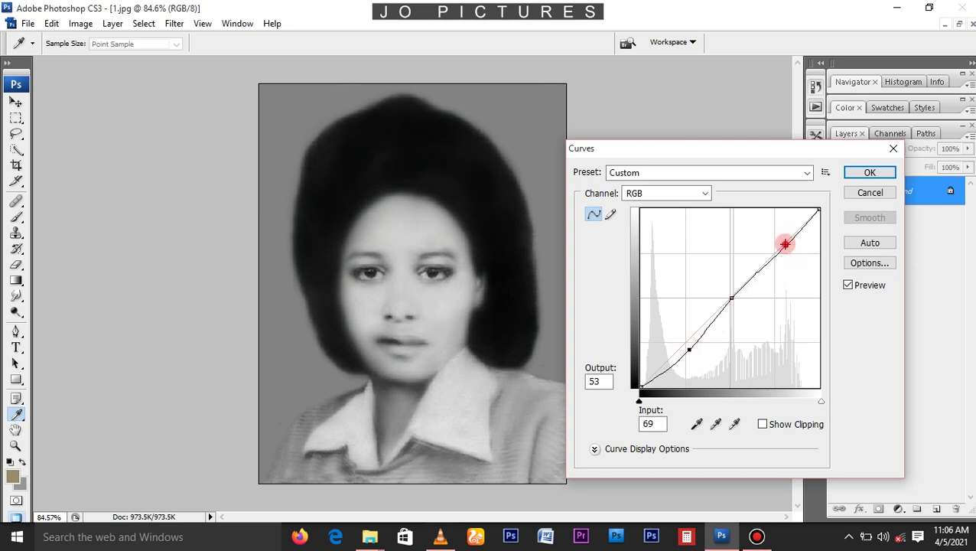
{"action": "left_click_drag", "start_coordinate": [785, 244], "coordinate": [780, 245]}
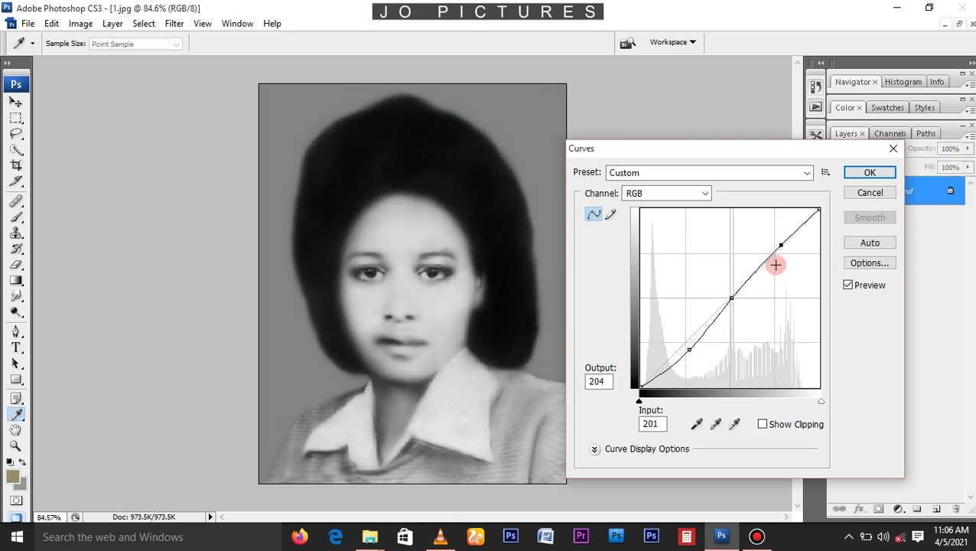
{"action": "left_click_drag", "start_coordinate": [732, 298], "coordinate": [723, 310]}
{"action": "mouse_move", "coordinate": [690, 350]}
{"action": "left_mouse_down"}
{"action": "mouse_move", "coordinate": [684, 366]}
{"action": "mouse_move", "coordinate": [684, 352]}
{"action": "left_mouse_up"}
{"action": "left_click", "coordinate": [848, 285]}
{"action": "left_click", "coordinate": [849, 284]}
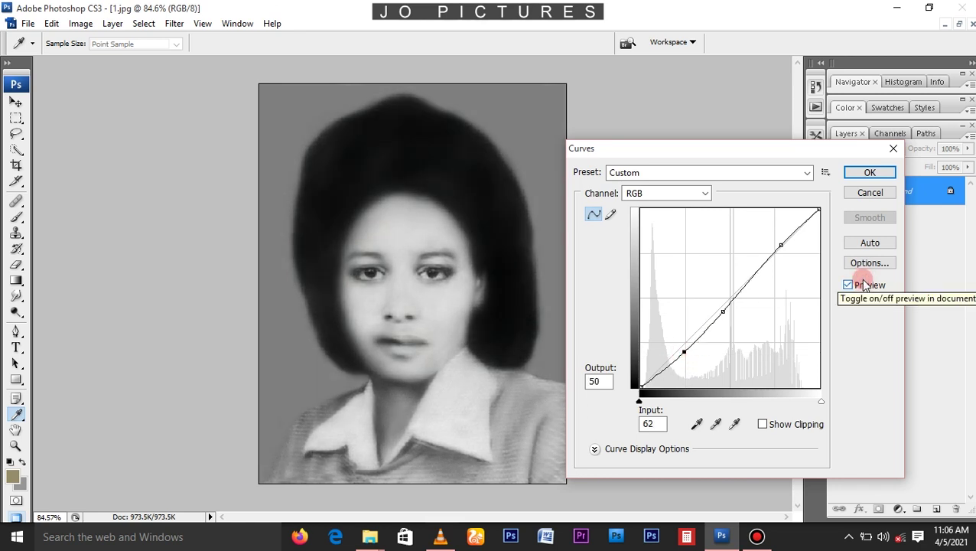
{"action": "key", "text": "Return"}
- View the original 1.jpg snapshot in the History panel
{"action": "scroll", "coordinate": [399, 228], "scroll_direction": "up", "scroll_amount": 1}
{"action": "scroll", "coordinate": [400, 228], "scroll_direction": "up", "scroll_amount": 1}
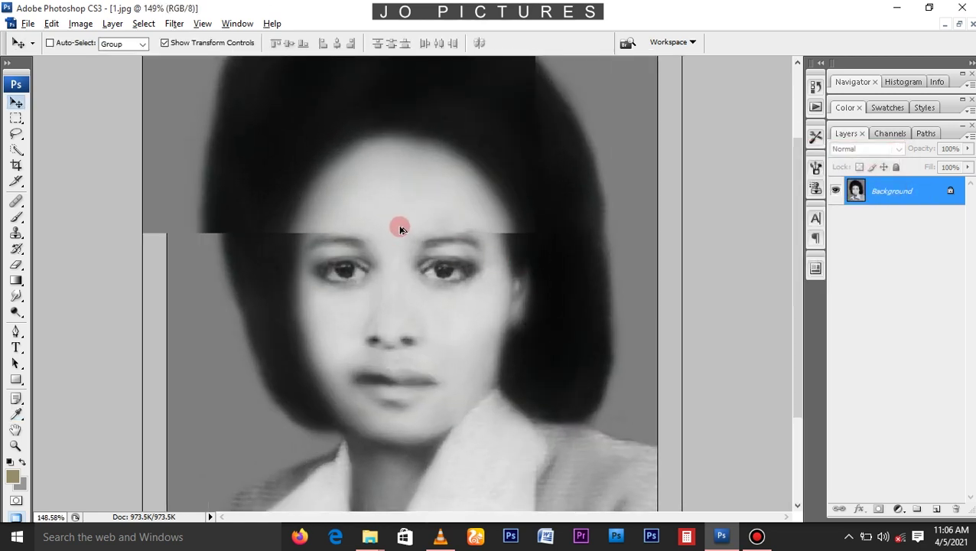
{"action": "scroll", "coordinate": [399, 228], "scroll_direction": "up", "scroll_amount": 1}
{"action": "scroll", "coordinate": [400, 228], "scroll_direction": "down", "scroll_amount": 2}
{"action": "scroll", "coordinate": [401, 224], "scroll_direction": "down", "scroll_amount": 2}
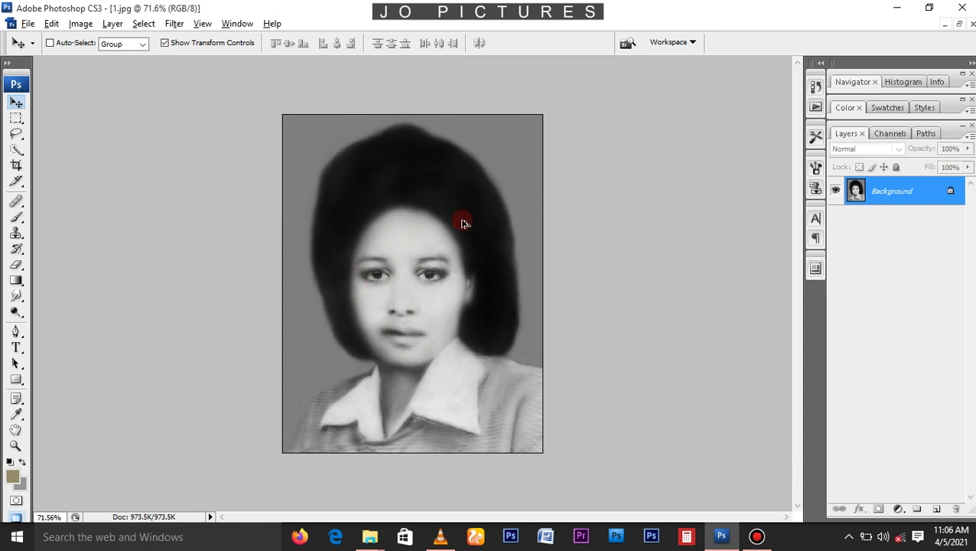
{"action": "left_click", "coordinate": [812, 107]}
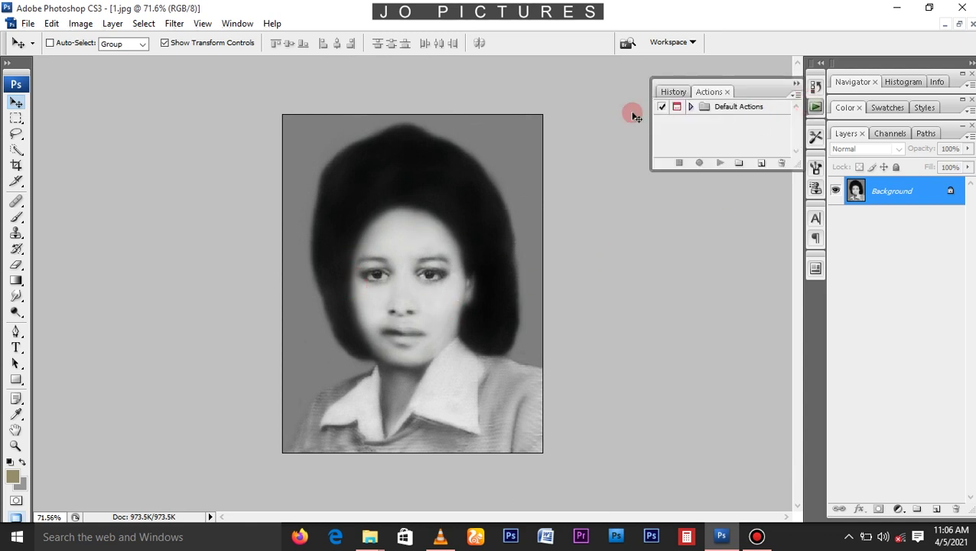
{"action": "left_click", "coordinate": [675, 92]}
{"action": "left_click", "coordinate": [700, 108]}
- Return to the Curves state, close History, and float the portrait beside DSC_9055.JPG
{"action": "scroll", "coordinate": [698, 141], "scroll_direction": "down", "scroll_amount": 2}
{"action": "scroll", "coordinate": [698, 141], "scroll_direction": "down", "scroll_amount": 2}
{"action": "left_click", "coordinate": [722, 149]}
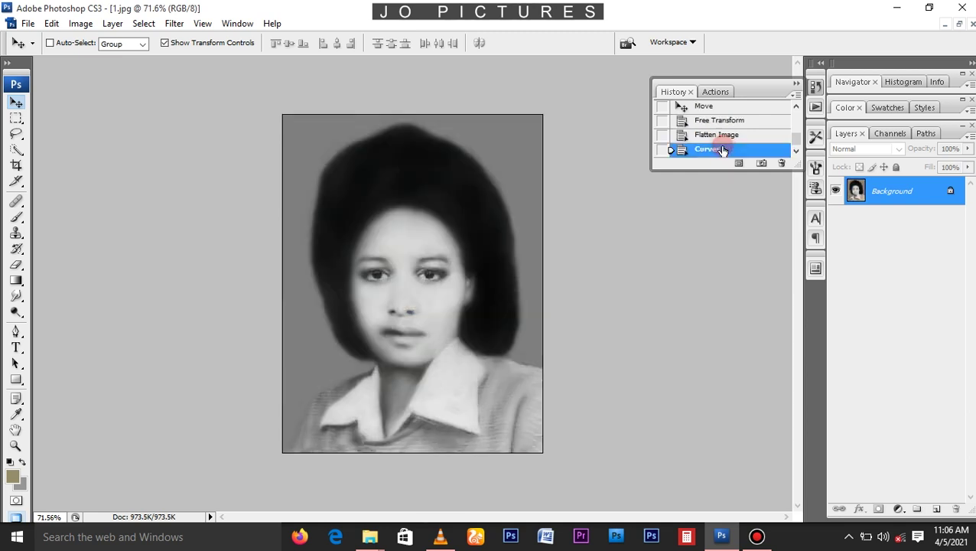
{"action": "left_click", "coordinate": [797, 84]}
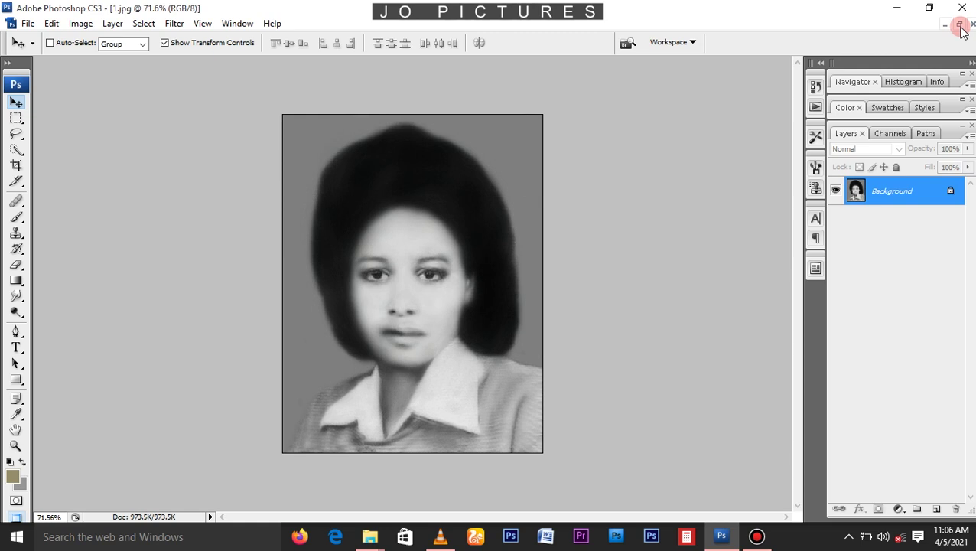
{"action": "left_click", "coordinate": [960, 25]}
{"action": "left_click_drag", "start_coordinate": [493, 66], "coordinate": [511, 76]}
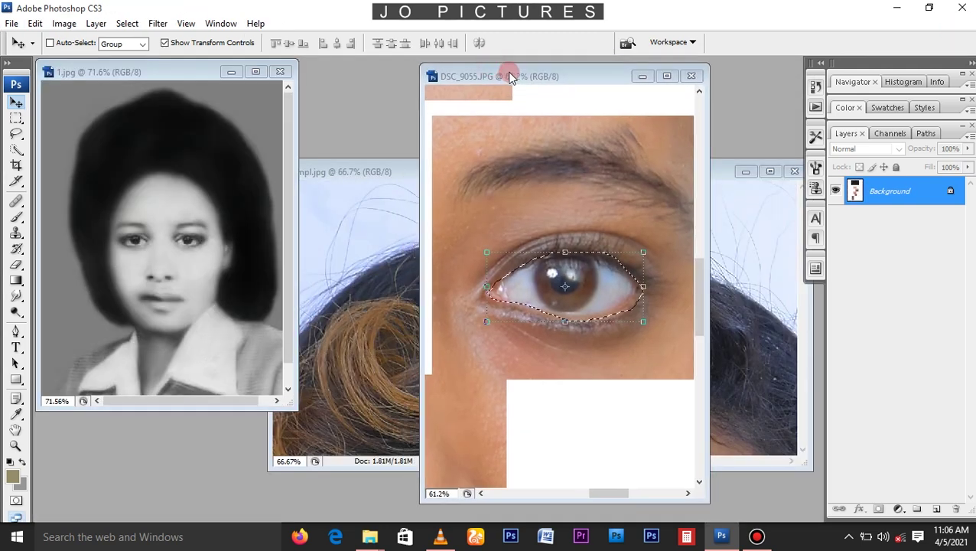